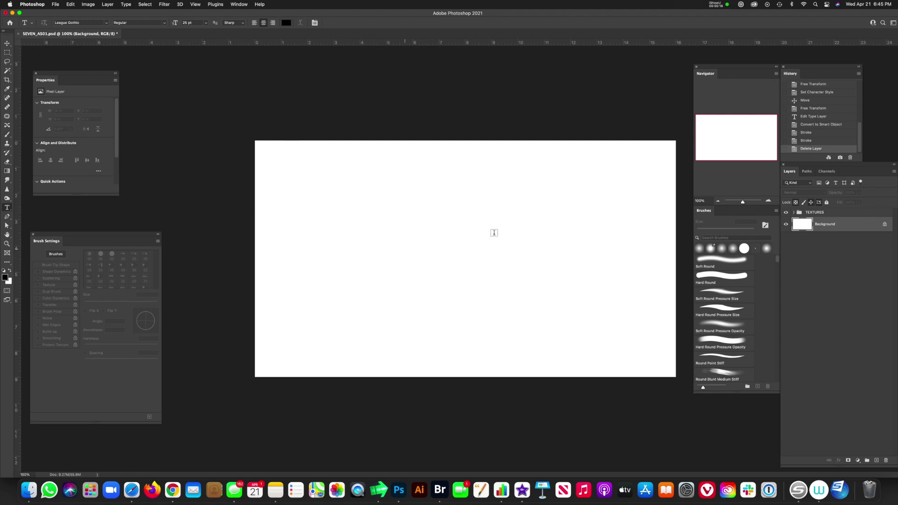
Step: Expand the TEXTURES group and preview the old stained paper and crumpled white paper textures
{"action": "left_click", "coordinate": [800, 216]}
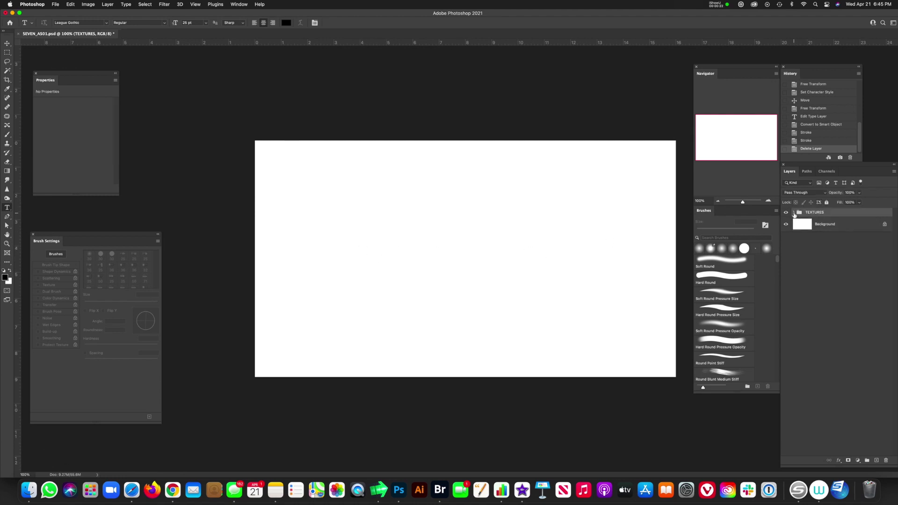
{"action": "left_click", "coordinate": [794, 213]}
{"action": "left_click", "coordinate": [794, 213]}
{"action": "left_click", "coordinate": [794, 212]}
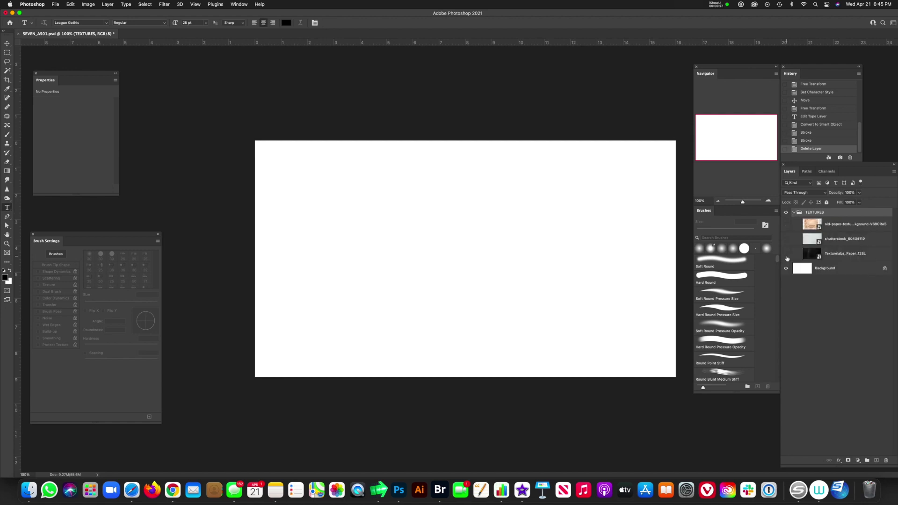
{"action": "left_click", "coordinate": [787, 227]}
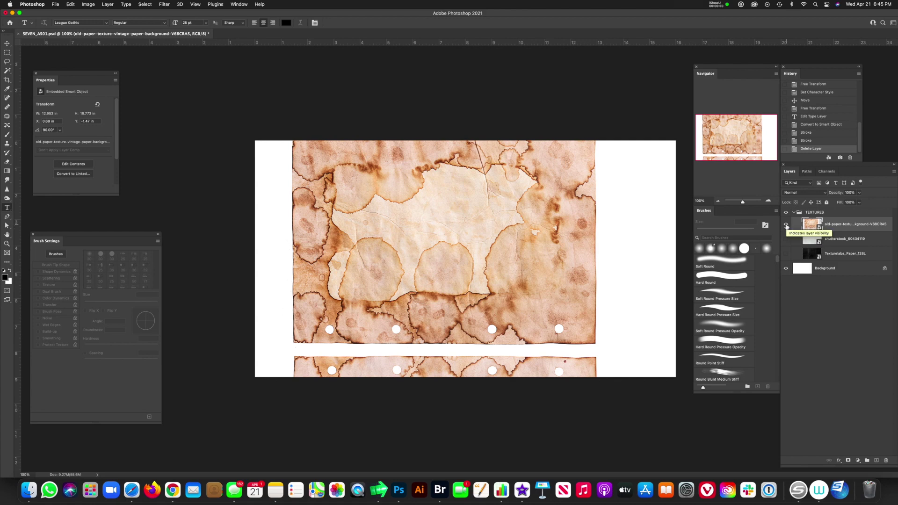
{"action": "left_click", "coordinate": [786, 225]}
{"action": "left_click", "coordinate": [786, 240]}
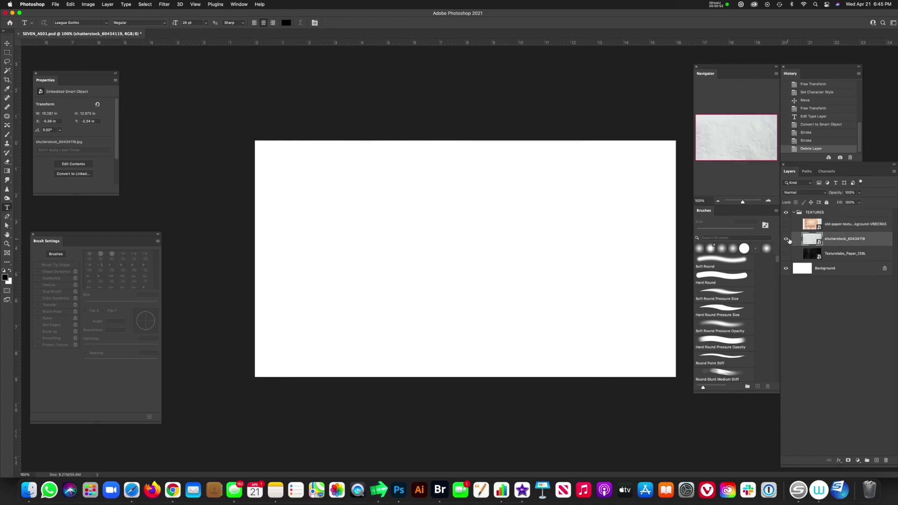
{"action": "left_click", "coordinate": [813, 239]}
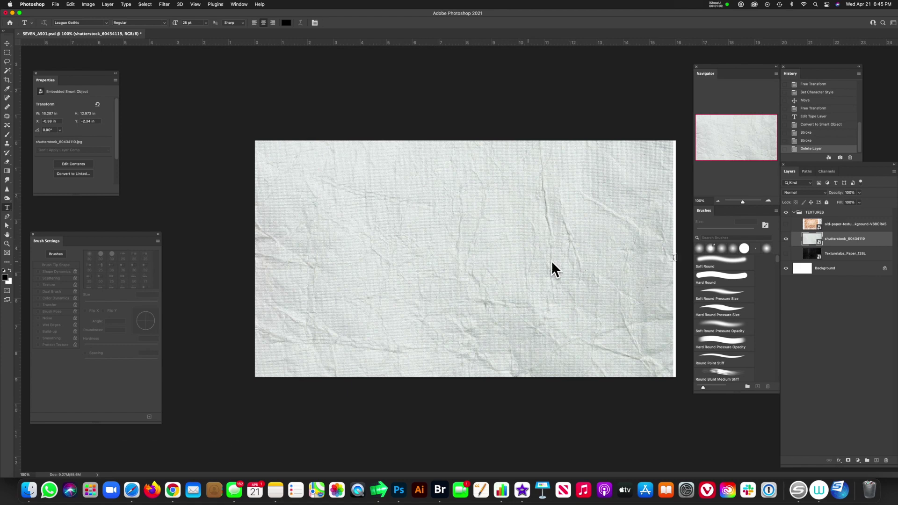
{"action": "left_click", "coordinate": [786, 239]}
Step: Preview the dark Texturelabs_Paper_128L texture, then hide all textures and select Background
{"action": "left_click", "coordinate": [810, 255]}
{"action": "left_click", "coordinate": [786, 253]}
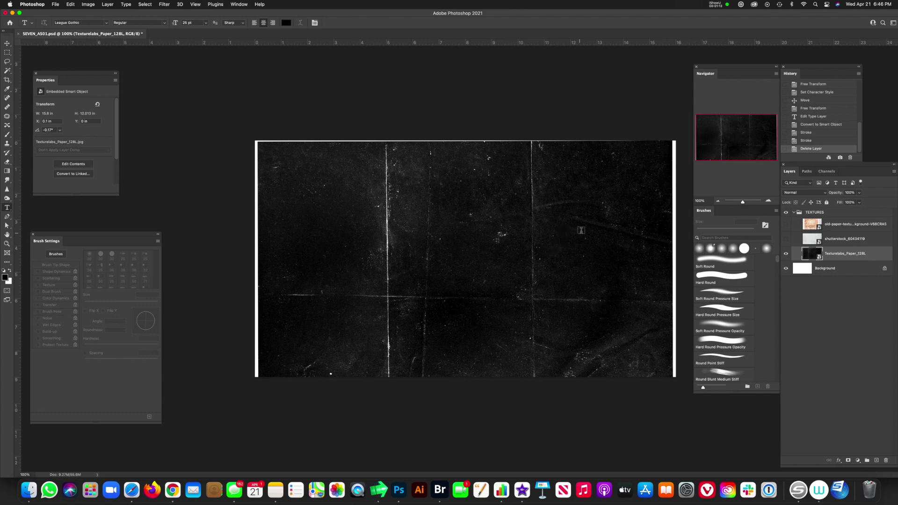
{"action": "left_click", "coordinate": [786, 254]}
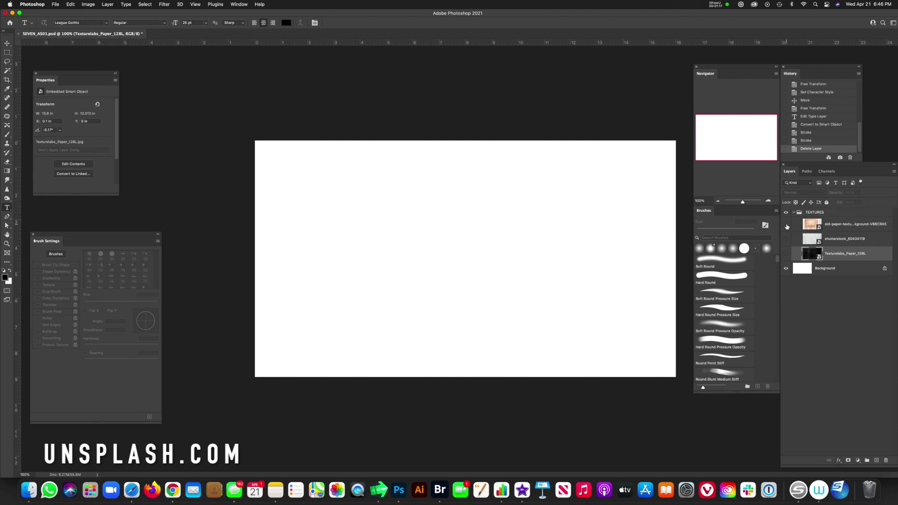
{"action": "left_click", "coordinate": [787, 225]}
{"action": "left_click", "coordinate": [787, 238]}
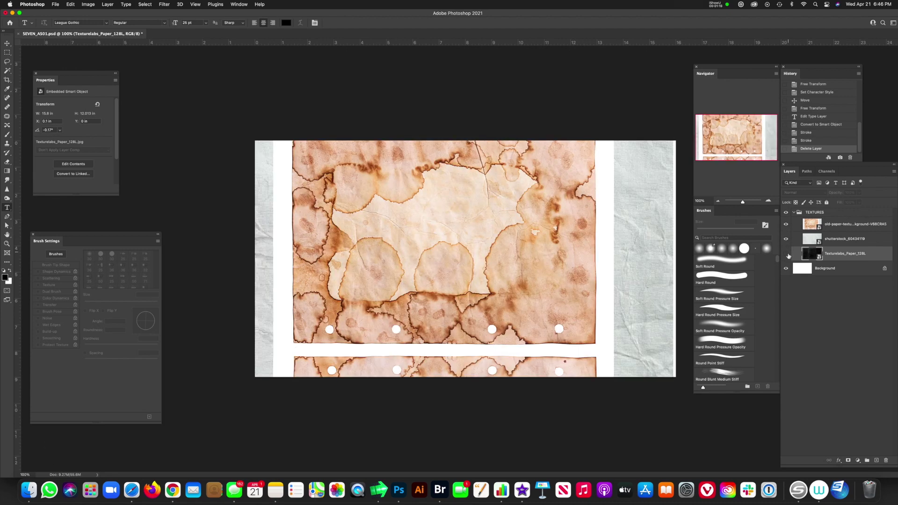
{"action": "left_click", "coordinate": [787, 239]}
{"action": "left_click", "coordinate": [786, 225]}
{"action": "left_click", "coordinate": [799, 274]}
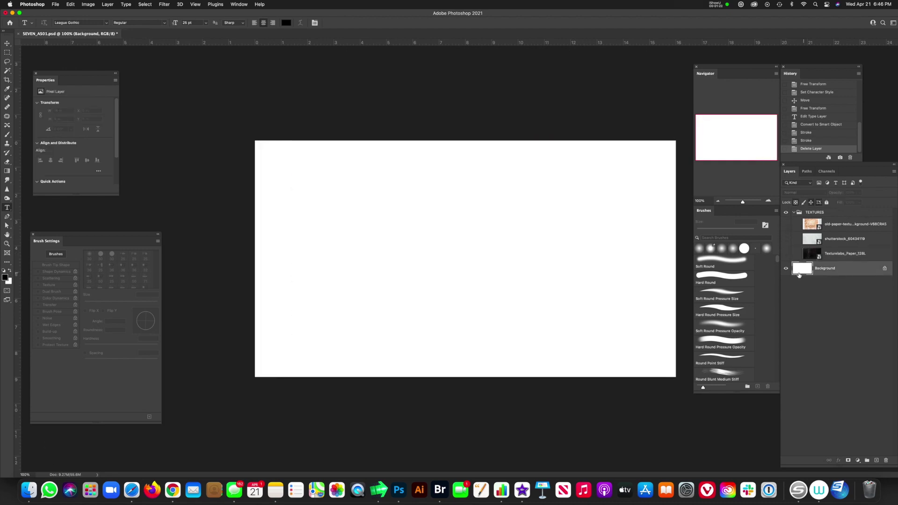
Step: Add a new layer and type SEVEN near the canvas centre
{"action": "left_click", "coordinate": [876, 461]}
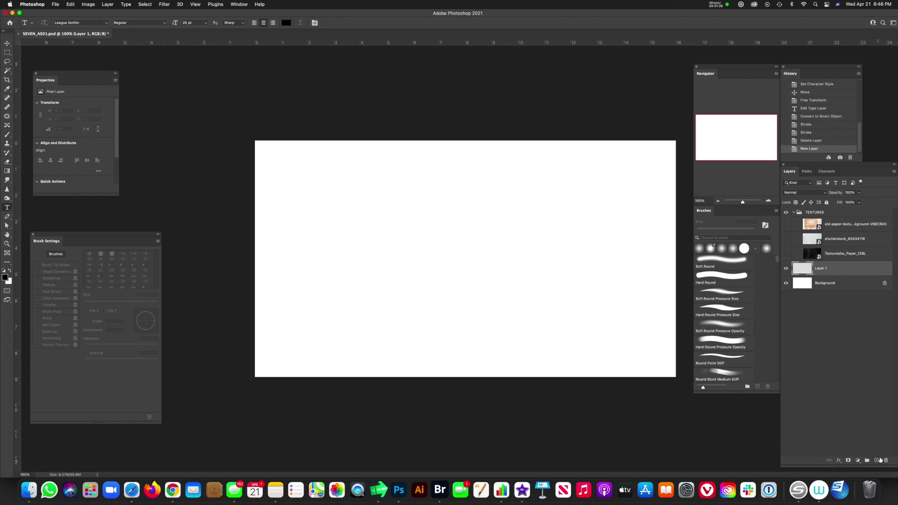
{"action": "left_click", "coordinate": [396, 251]}
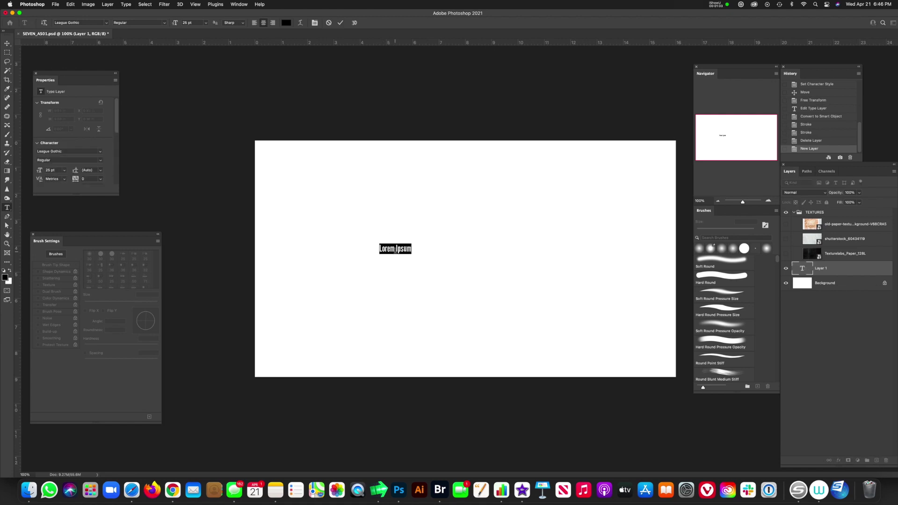
{"action": "type", "text": "SEVEN"}
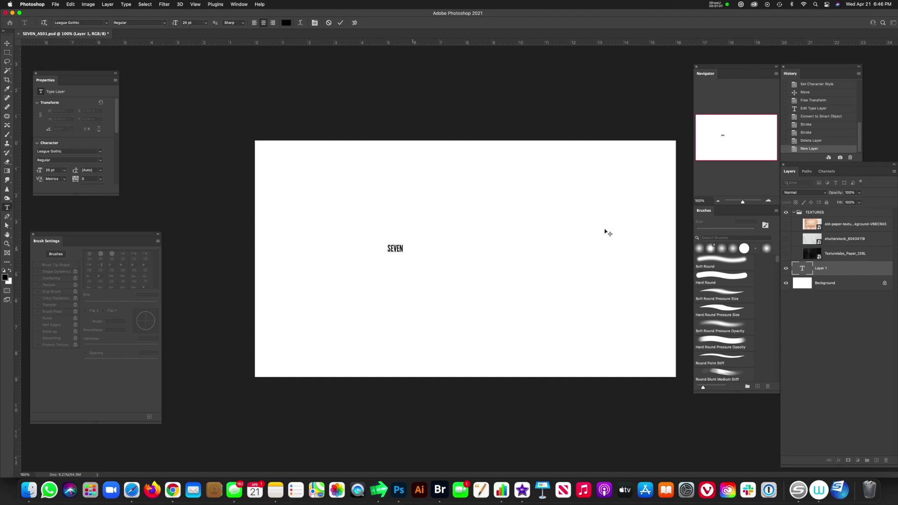
{"action": "left_click", "coordinate": [473, 238]}
Step: Scale SEVEN up to fill most of the canvas and centre it
{"action": "key", "text": "super+t"}
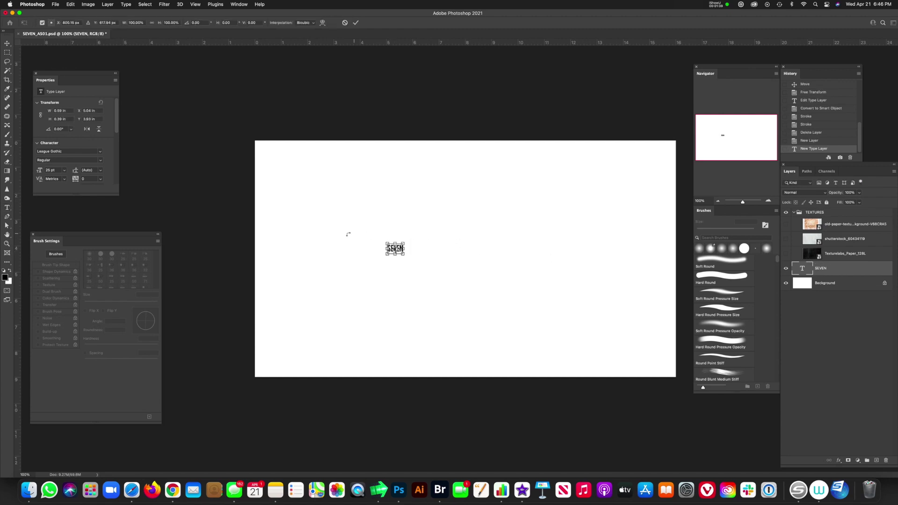
{"action": "left_click_drag", "start_coordinate": [402, 242], "coordinate": [595, 117]}
{"action": "left_click_drag", "start_coordinate": [521, 203], "coordinate": [475, 297]}
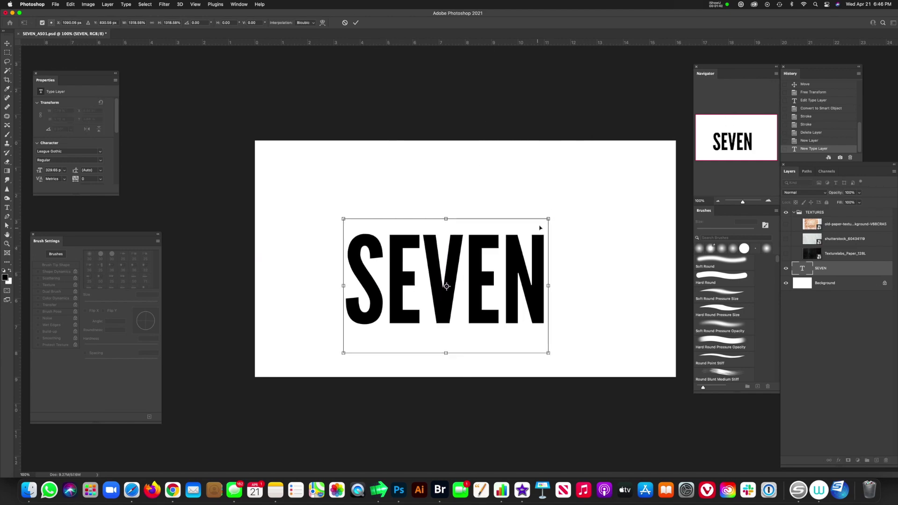
{"action": "left_click_drag", "start_coordinate": [552, 212], "coordinate": [629, 167]}
{"action": "left_click_drag", "start_coordinate": [539, 252], "coordinate": [514, 246]}
{"action": "key", "text": "Return"}
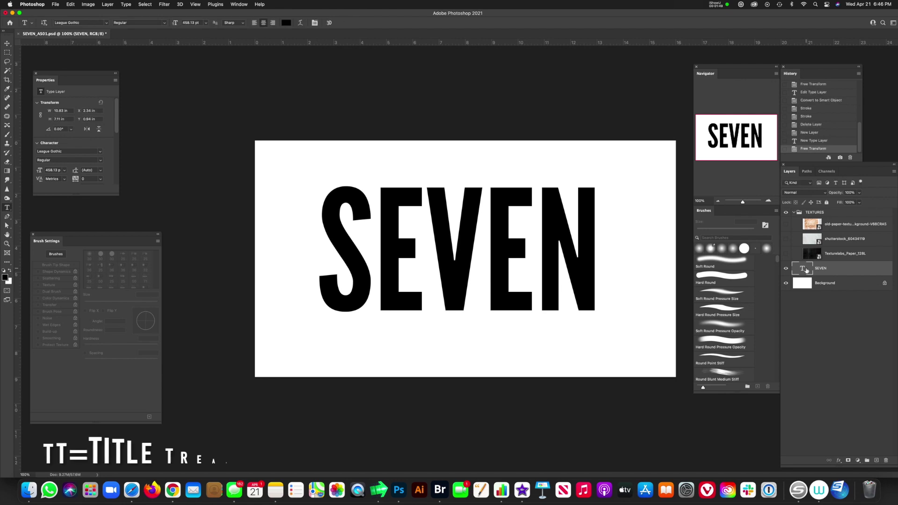
{"action": "left_click_drag", "start_coordinate": [515, 247], "coordinate": [525, 254]}
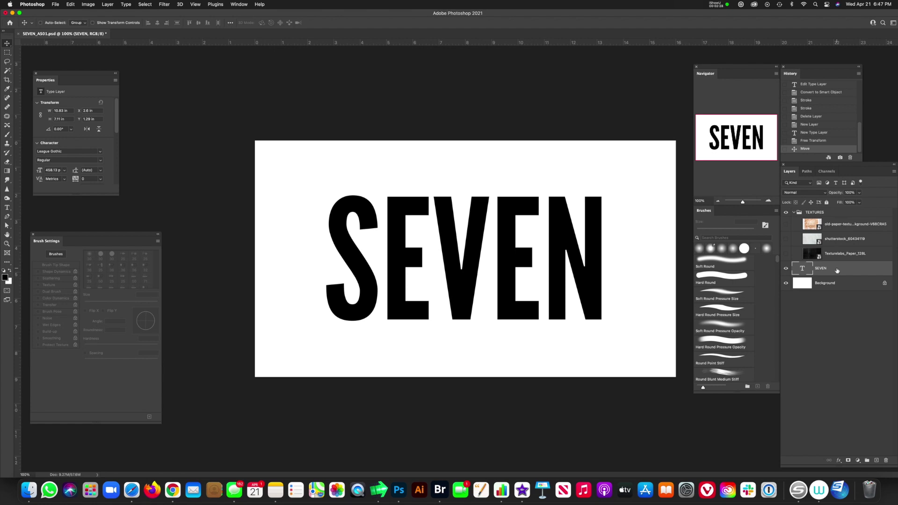
Step: Convert the SEVEN text layer into a smart object
{"action": "left_click", "coordinate": [786, 268]}
{"action": "left_click", "coordinate": [786, 269]}
{"action": "right_click", "coordinate": [839, 270]}
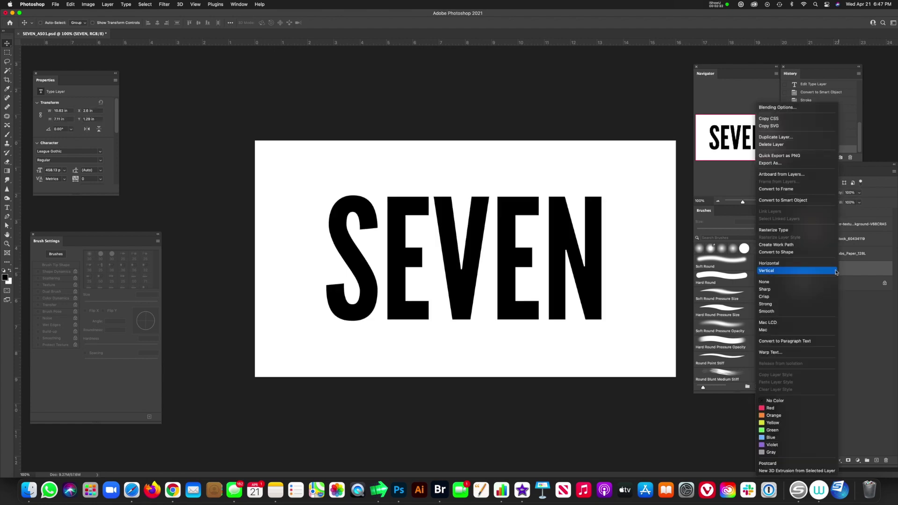
{"action": "left_click", "coordinate": [814, 202]}
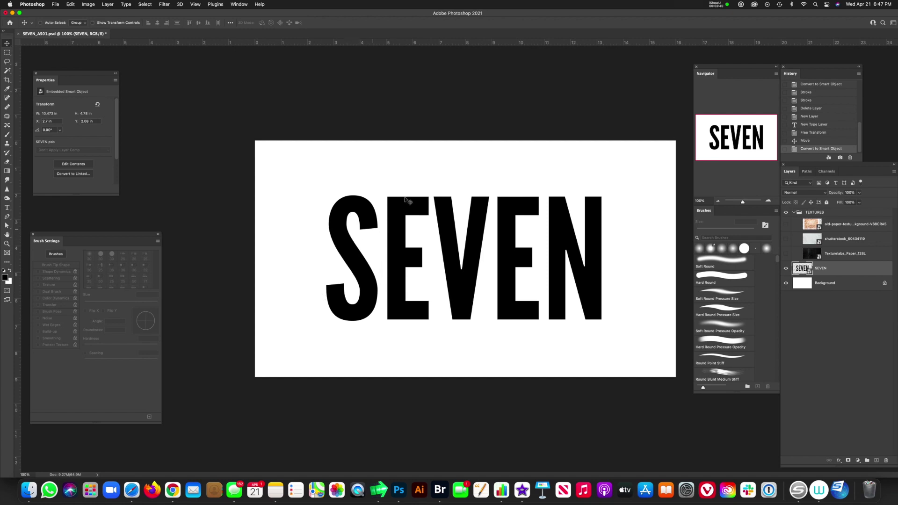
Step: Give SEVEN an 18 px black Stroke positioned outside the letters
{"action": "double_click", "coordinate": [845, 272]}
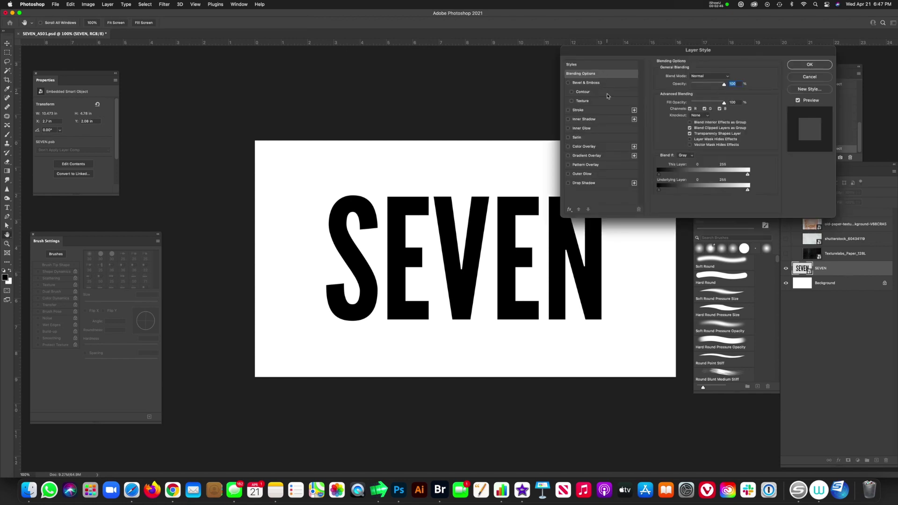
{"action": "left_click", "coordinate": [598, 111]}
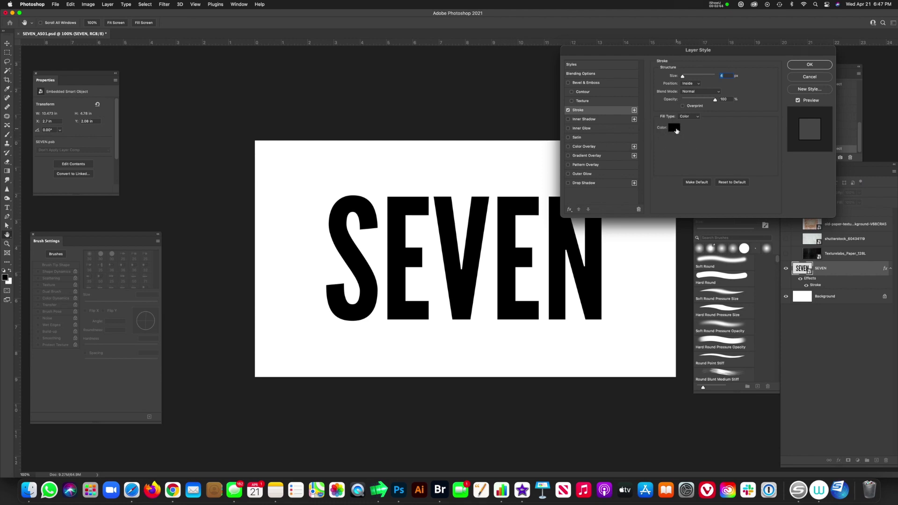
{"action": "left_click", "coordinate": [675, 128]}
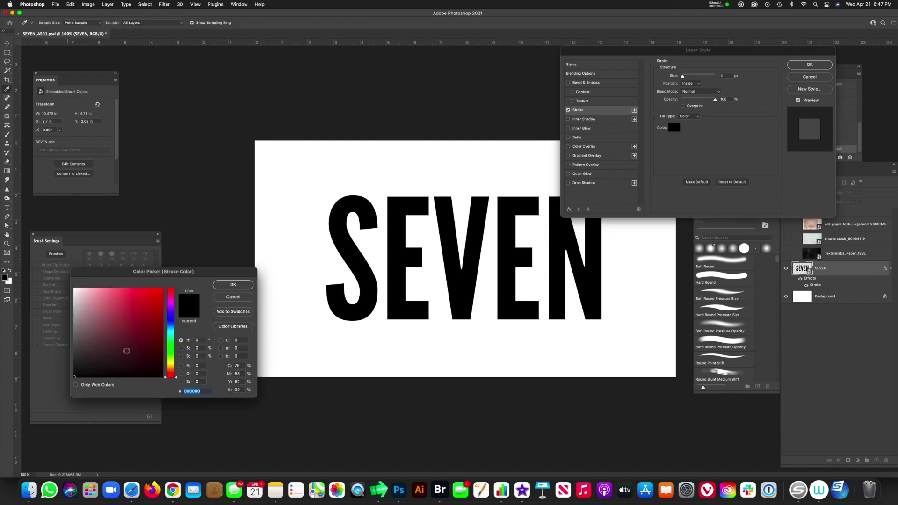
{"action": "left_click", "coordinate": [233, 285]}
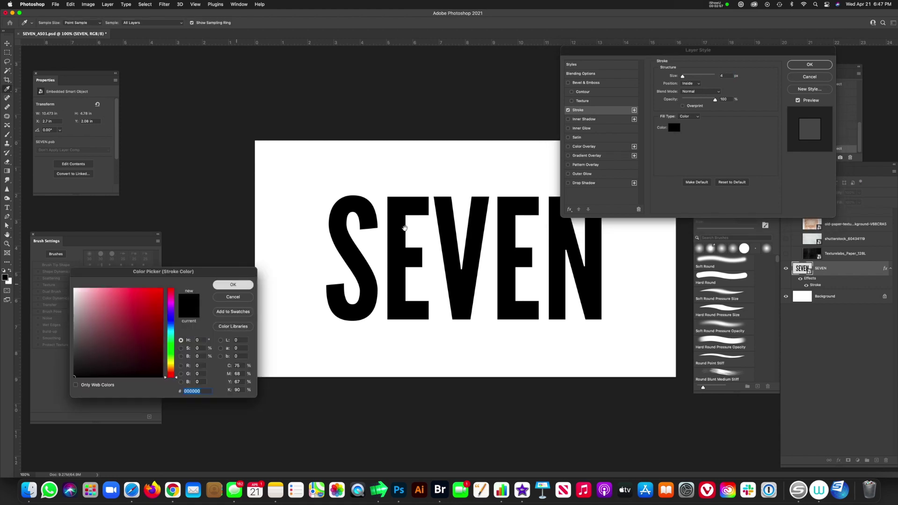
{"action": "left_click", "coordinate": [693, 84]}
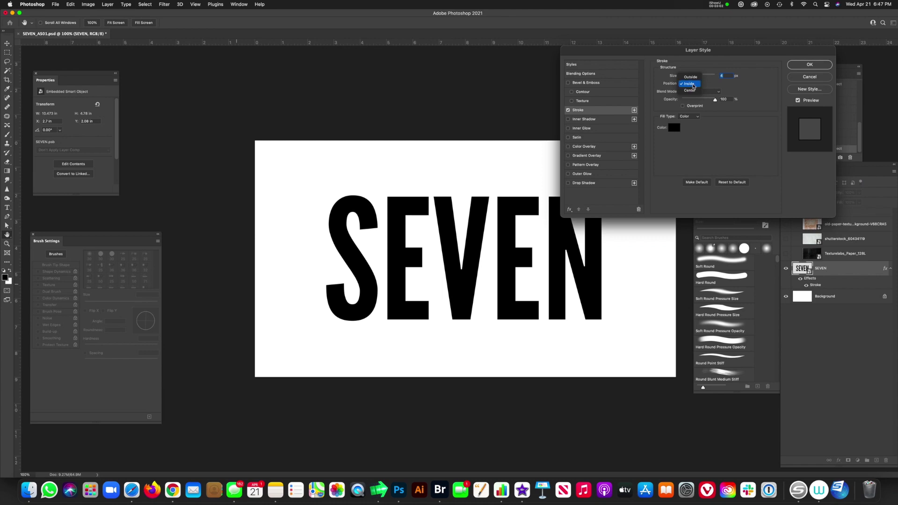
{"action": "left_click", "coordinate": [691, 77]}
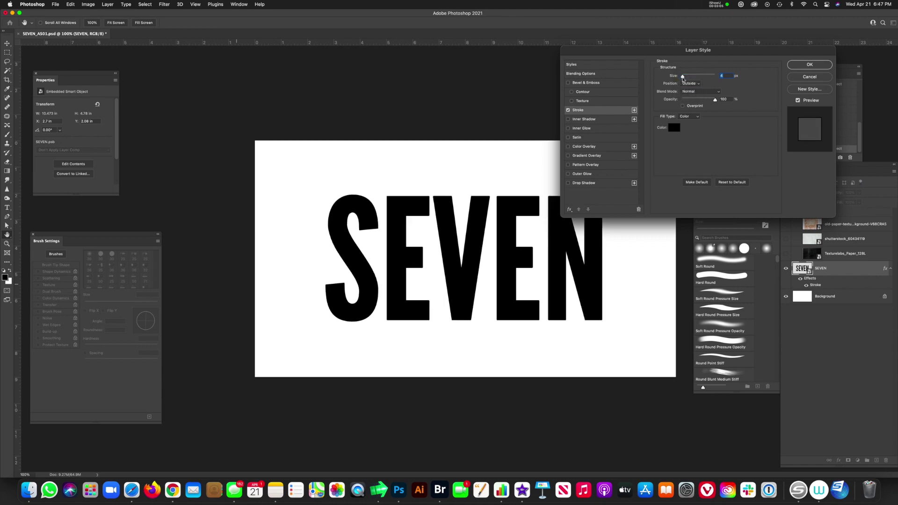
{"action": "mouse_move", "coordinate": [683, 78]}
{"action": "left_mouse_down"}
{"action": "mouse_move", "coordinate": [697, 79]}
{"action": "mouse_move", "coordinate": [688, 80]}
{"action": "left_mouse_up"}
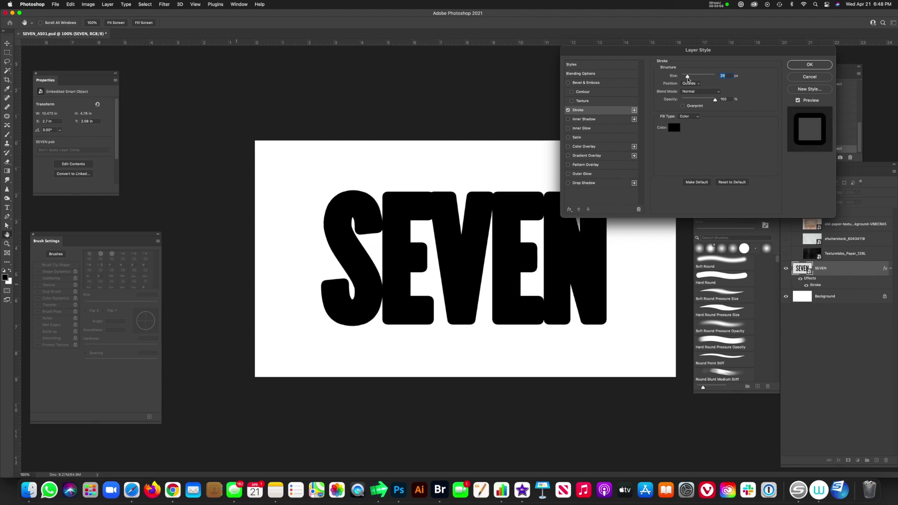
{"action": "left_click_drag", "start_coordinate": [688, 79], "coordinate": [686, 77]}
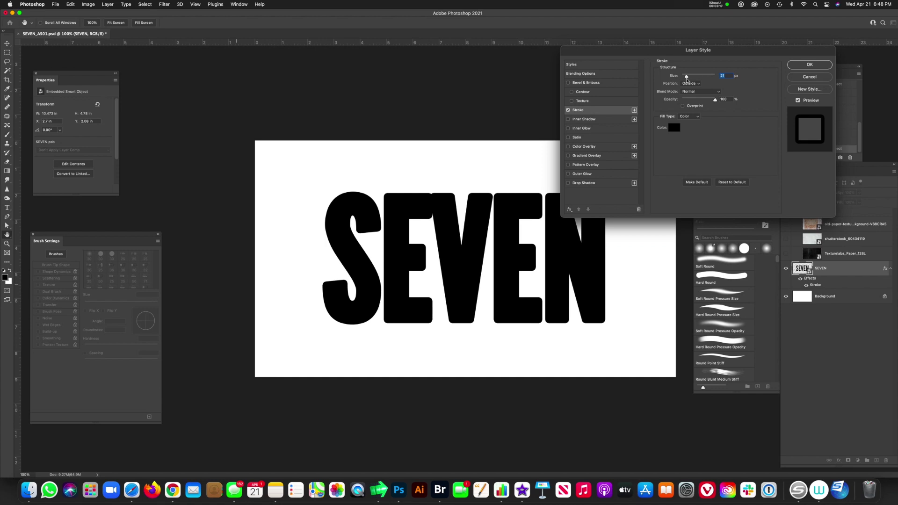
{"action": "left_click_drag", "start_coordinate": [687, 79], "coordinate": [686, 78]}
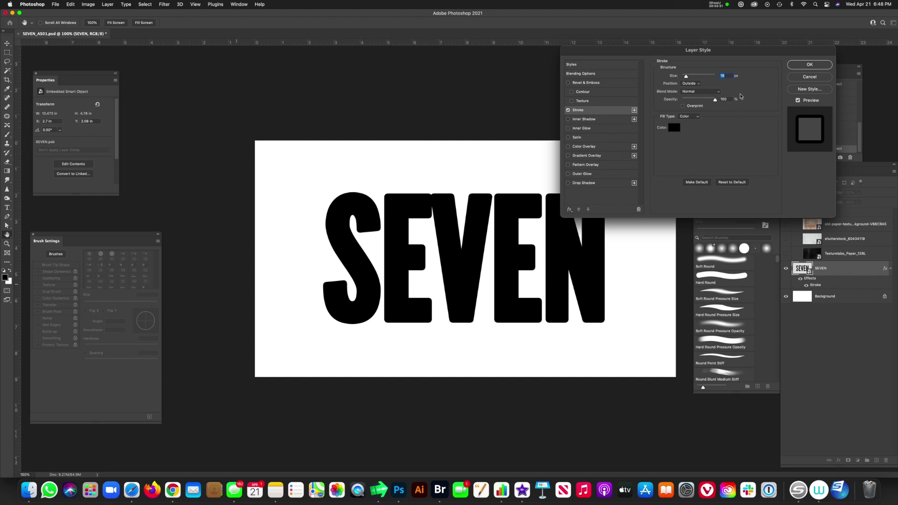
{"action": "left_click", "coordinate": [812, 67]}
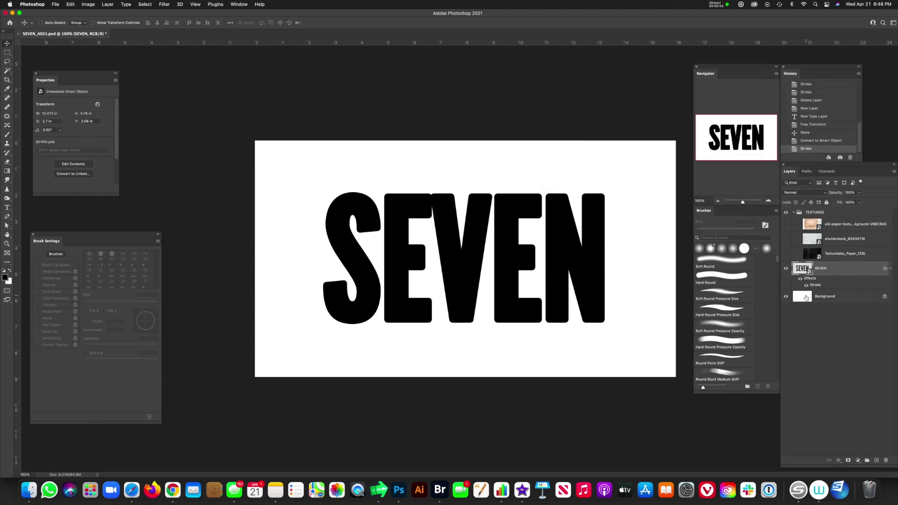
Step: Add a white Solid Color fill layer above Background, then select it along with SEVEN
{"action": "left_click", "coordinate": [806, 298]}
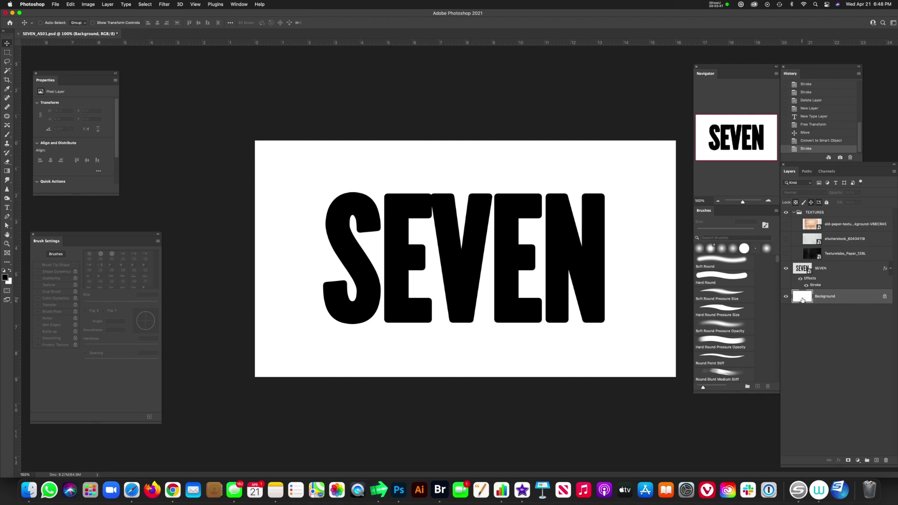
{"action": "left_click", "coordinate": [858, 460]}
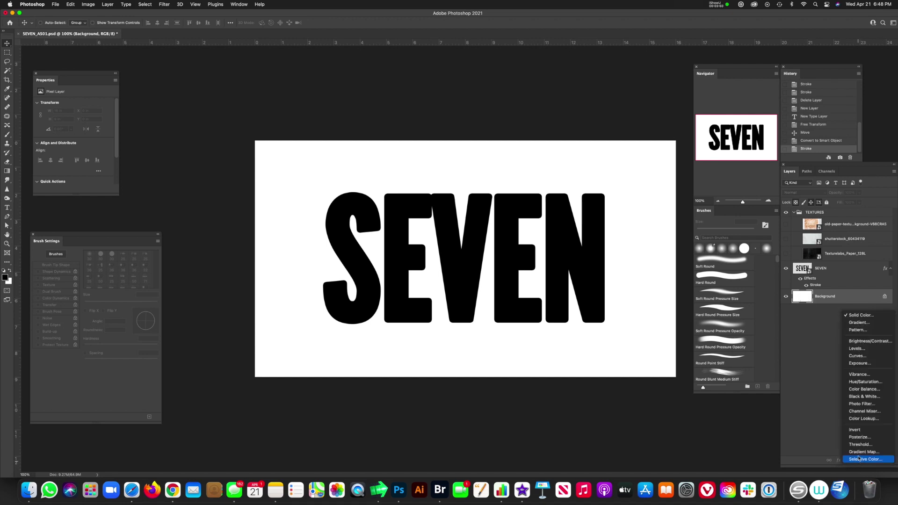
{"action": "left_click", "coordinate": [861, 315]}
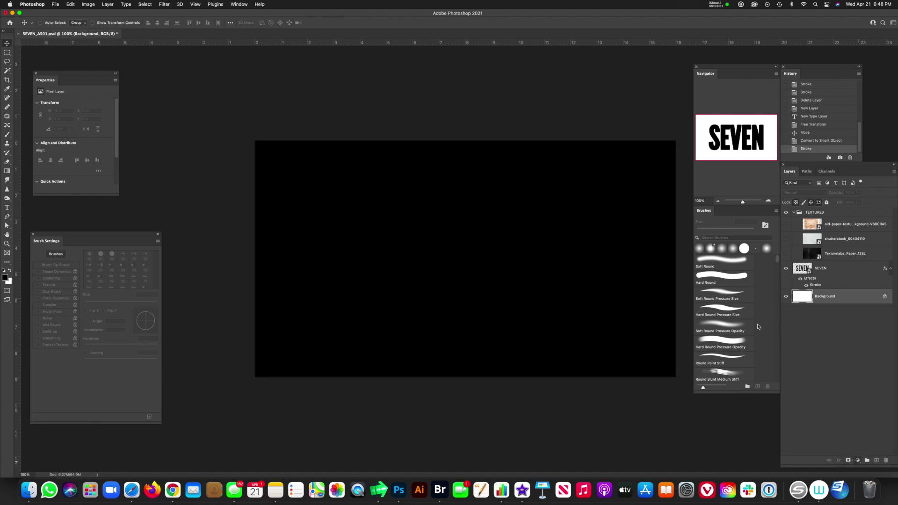
{"action": "left_click_drag", "start_coordinate": [136, 326], "coordinate": [74, 289]}
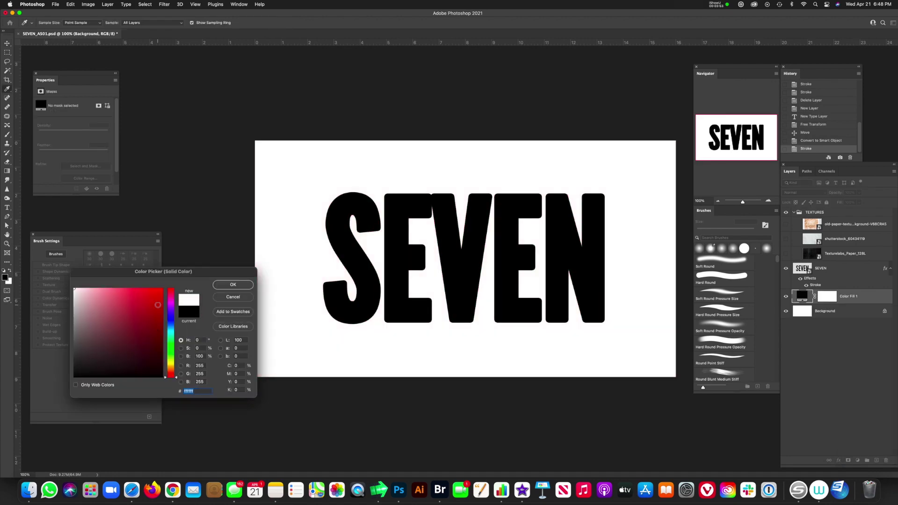
{"action": "left_click", "coordinate": [241, 285]}
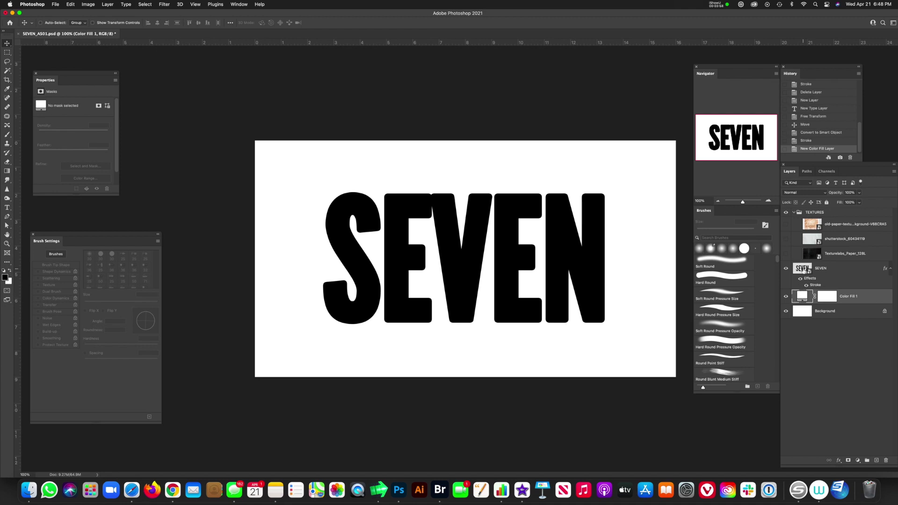
{"action": "left_click", "coordinate": [804, 271]}
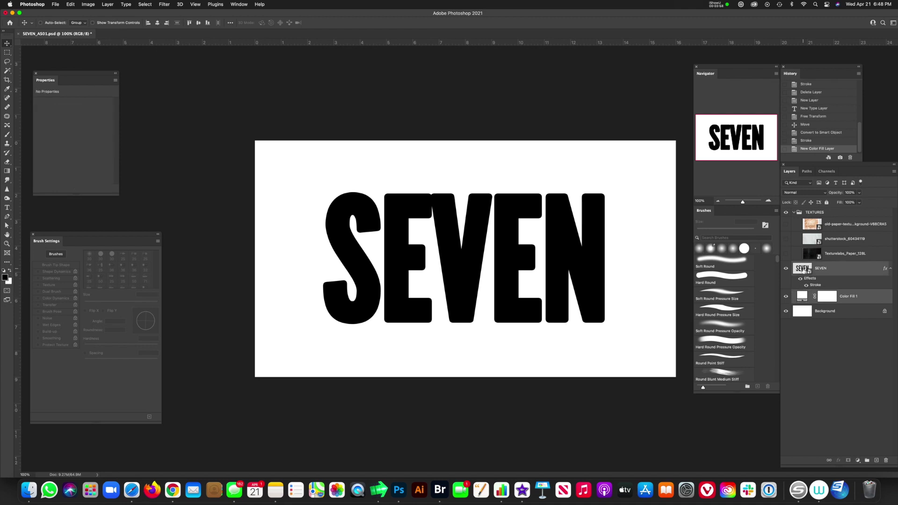
{"action": "right_click", "coordinate": [849, 274]}
Step: Duplicate SEVEN and Color Fill 1, then group the original pair into Group 1
{"action": "left_click", "coordinate": [812, 190]}
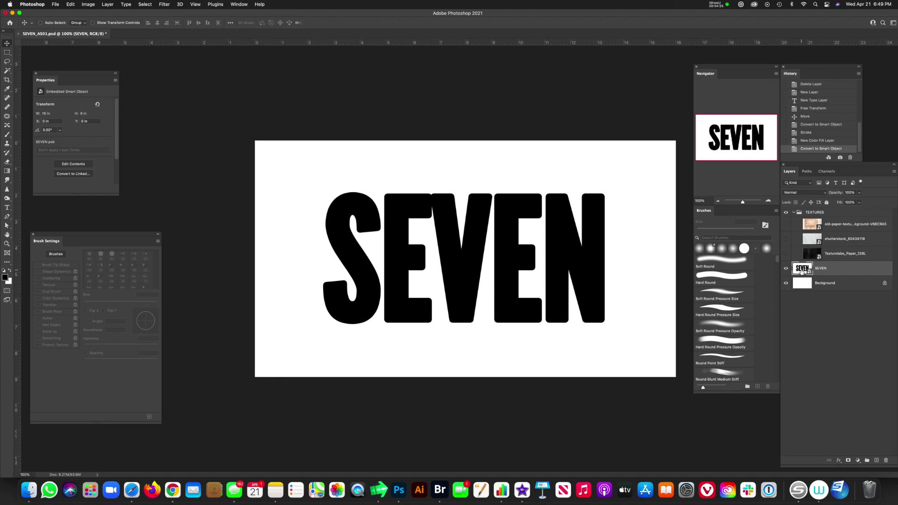
{"action": "key", "text": "super+z"}
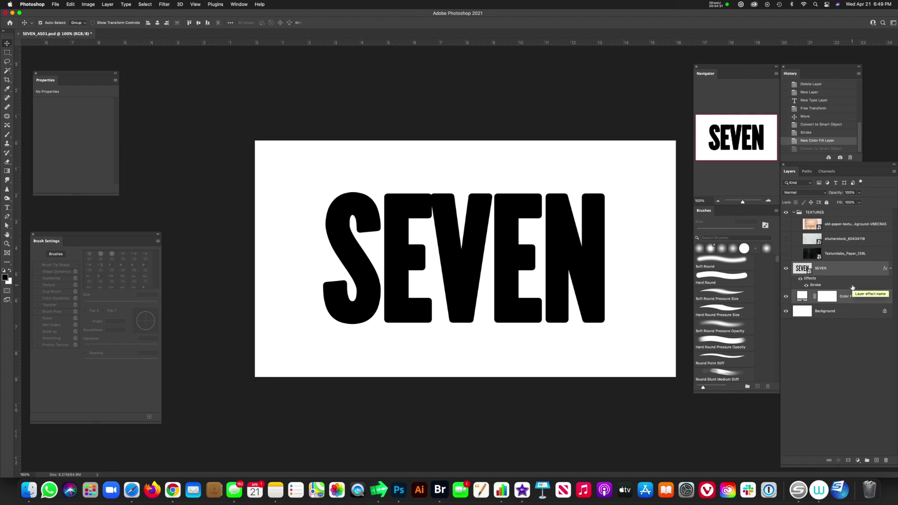
{"action": "key", "text": "super+j"}
{"action": "left_click", "coordinate": [815, 314]}
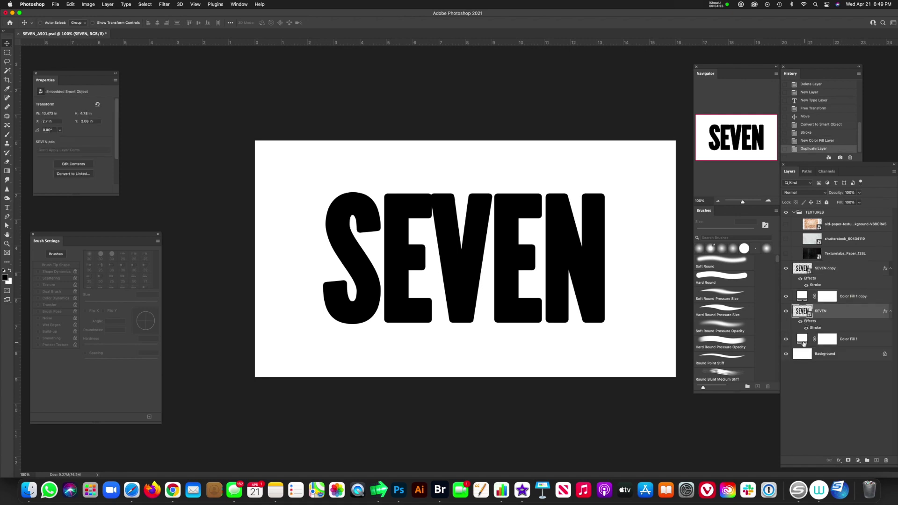
{"action": "left_click", "coordinate": [806, 340], "text": "shift"}
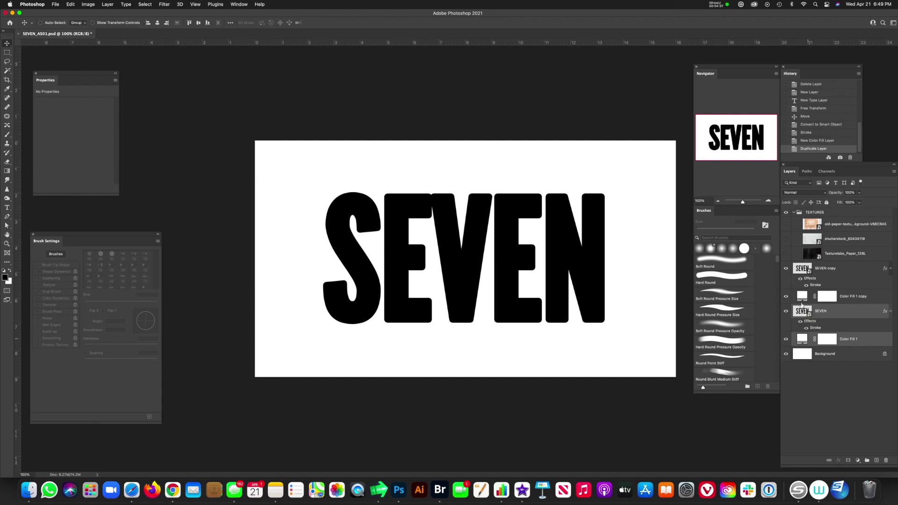
{"action": "key", "text": "super+g"}
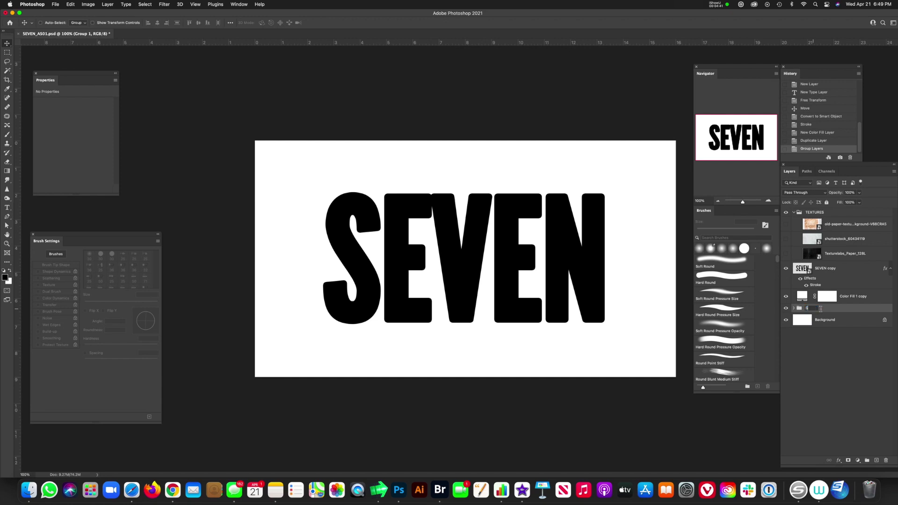
Step: Rename Group 1 to STEP 1 and hide it
{"action": "type", "text": "STEP 1"}
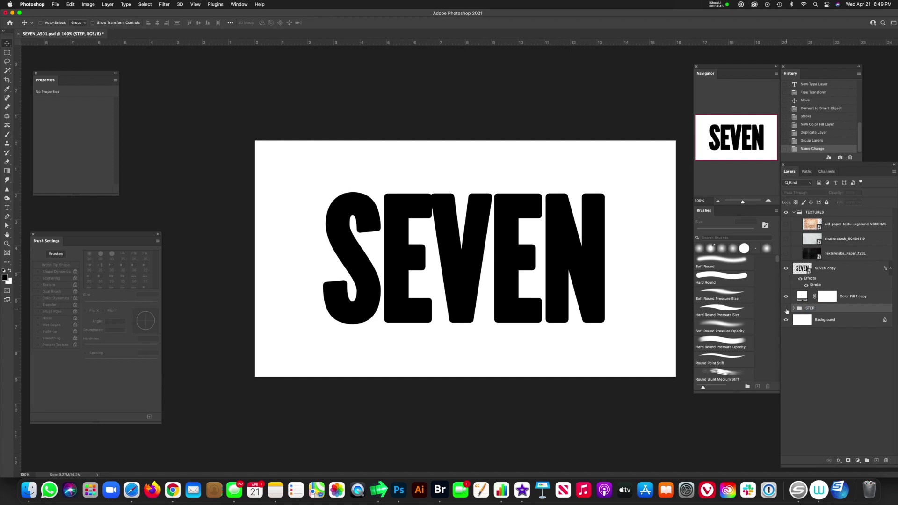
{"action": "left_click", "coordinate": [788, 311]}
{"action": "left_click", "coordinate": [804, 270]}
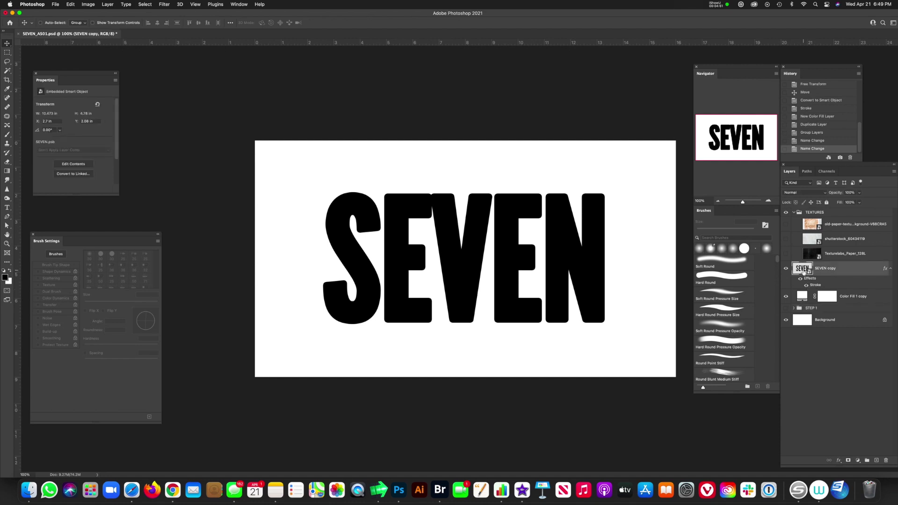
Step: Merge SEVEN copy and Color Fill 1 copy into one smart object
{"action": "left_click", "coordinate": [804, 298], "text": "shift"}
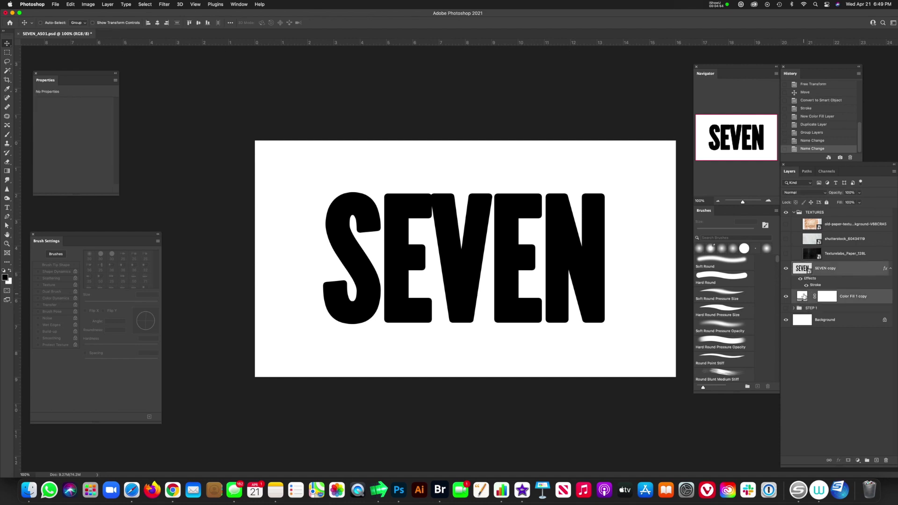
{"action": "right_click", "coordinate": [841, 276]}
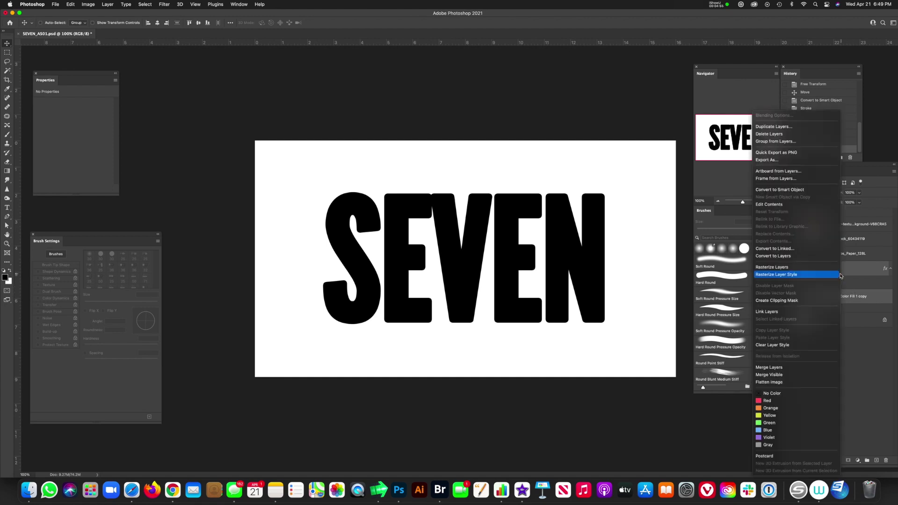
{"action": "left_click", "coordinate": [789, 190]}
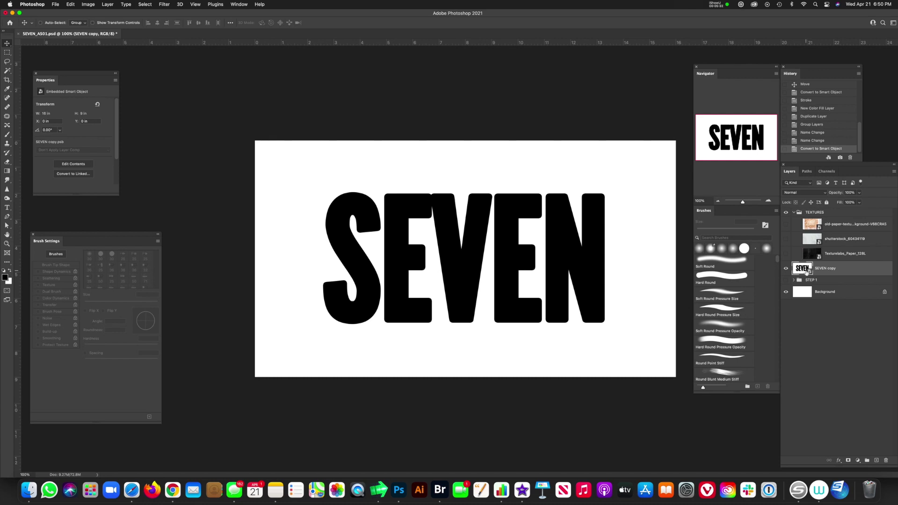
{"action": "left_click", "coordinate": [165, 4]}
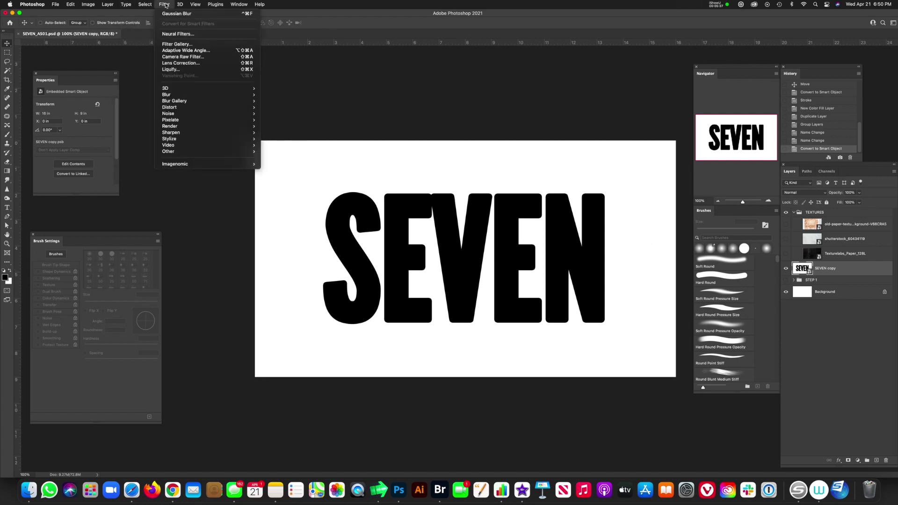
Step: Apply the Filter Gallery's Sketch > Stamp filter with Light/Dark Balance 31
{"action": "left_click", "coordinate": [178, 45]}
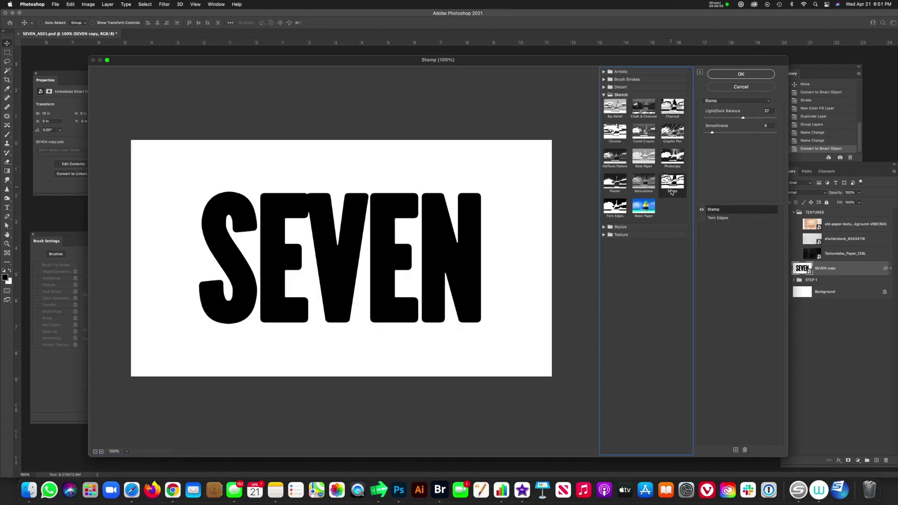
{"action": "left_click", "coordinate": [101, 452]}
{"action": "left_click", "coordinate": [101, 452]}
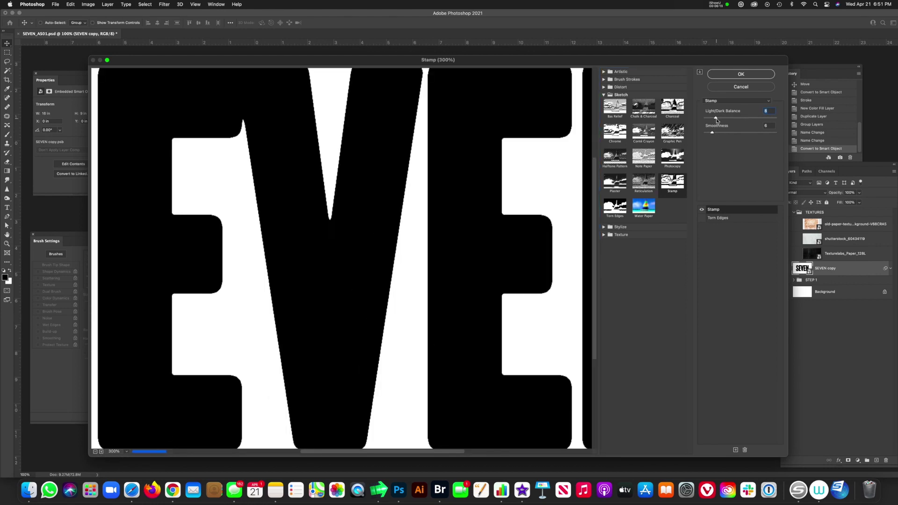
{"action": "left_click_drag", "start_coordinate": [743, 117], "coordinate": [722, 134]}
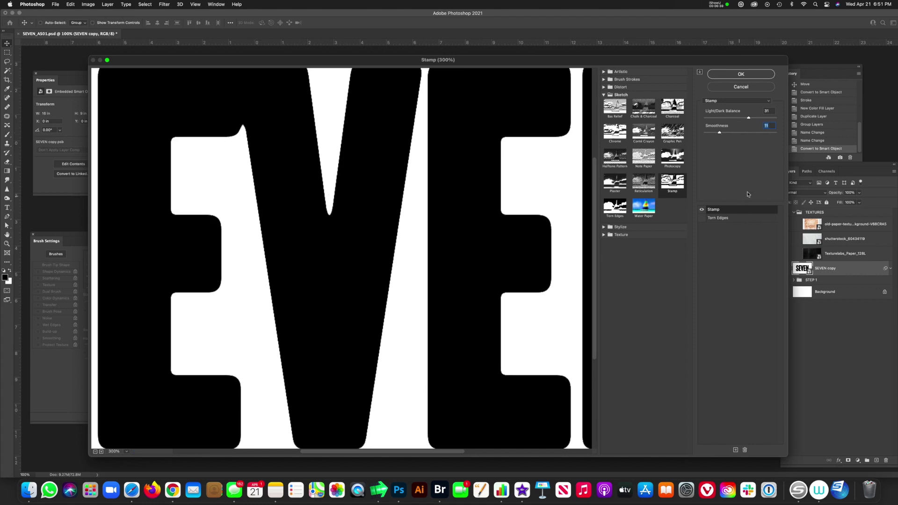
{"action": "left_click", "coordinate": [737, 75]}
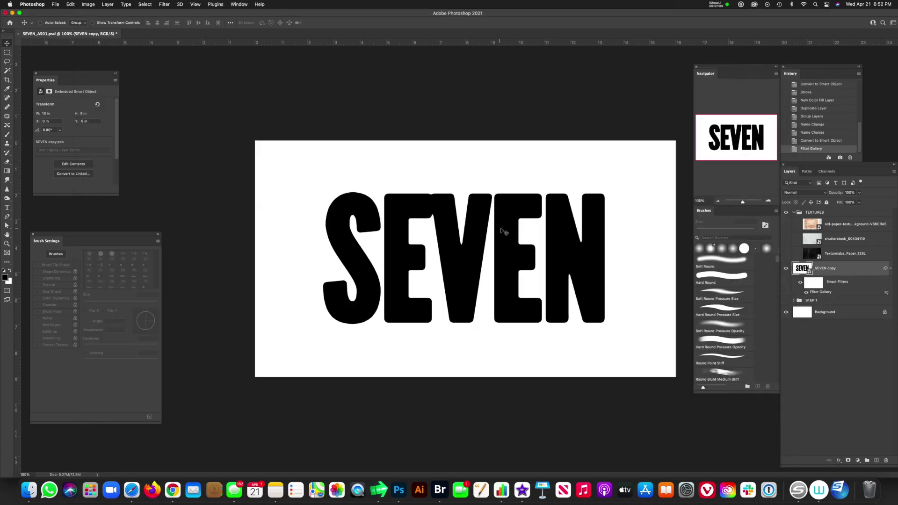
Step: Apply Pixelate > Crystallize with Cell Size 18 to the SEVEN copy
{"action": "left_click", "coordinate": [165, 5]}
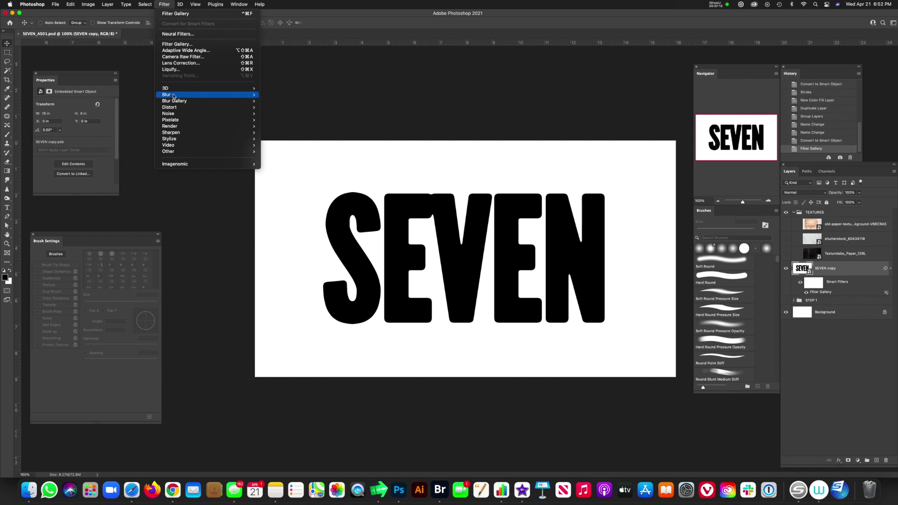
{"action": "mouse_move", "coordinate": [176, 120]}
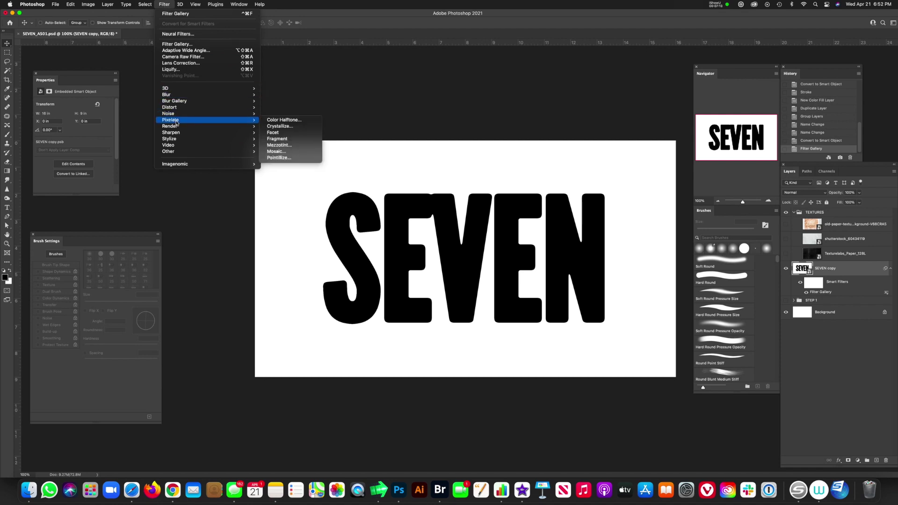
{"action": "left_click", "coordinate": [294, 128]}
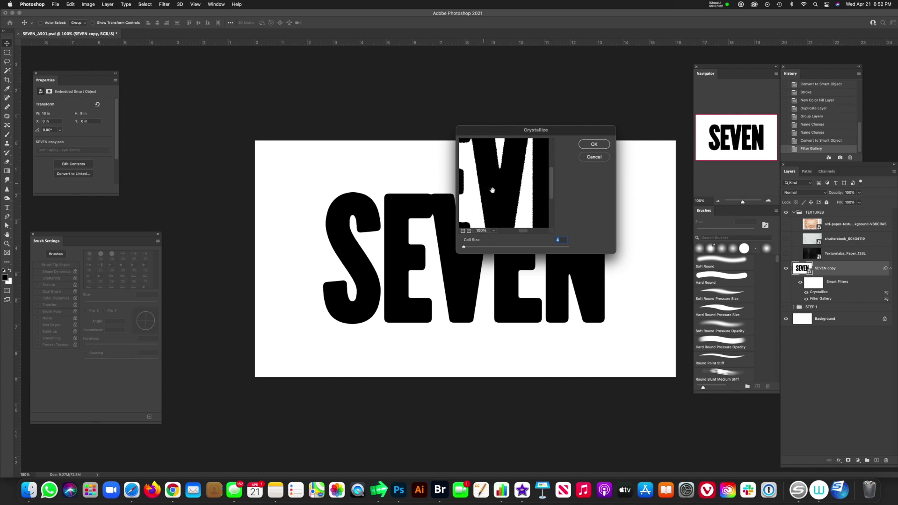
{"action": "left_click", "coordinate": [468, 231]}
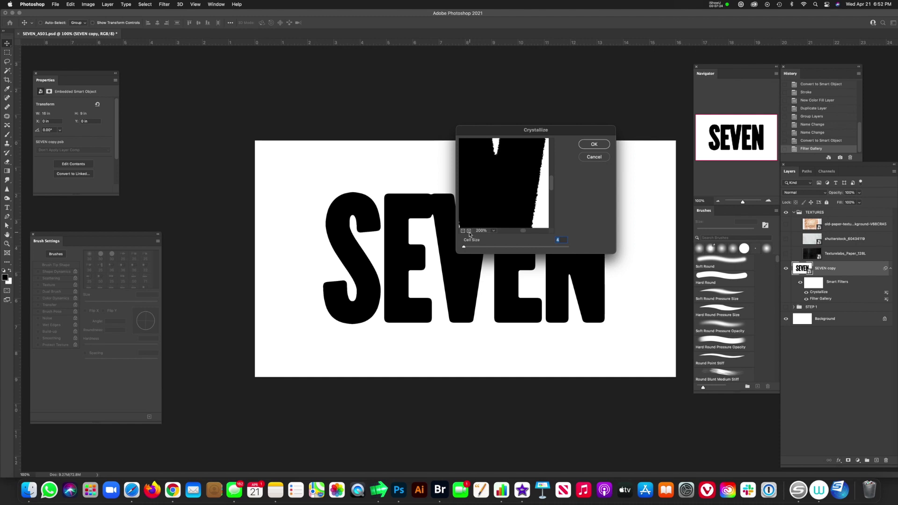
{"action": "left_click", "coordinate": [469, 231]}
{"action": "left_click_drag", "start_coordinate": [537, 207], "coordinate": [497, 216]}
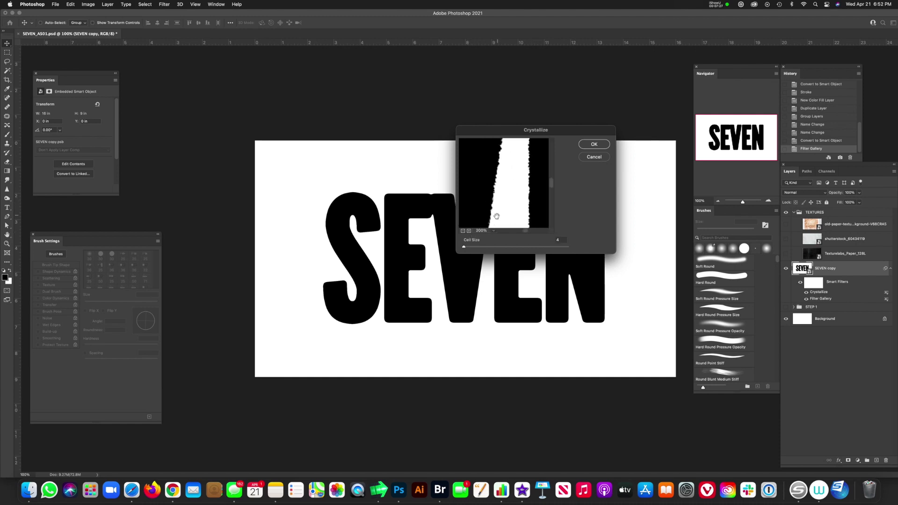
{"action": "left_click_drag", "start_coordinate": [465, 249], "coordinate": [465, 251]}
{"action": "left_click", "coordinate": [595, 144]}
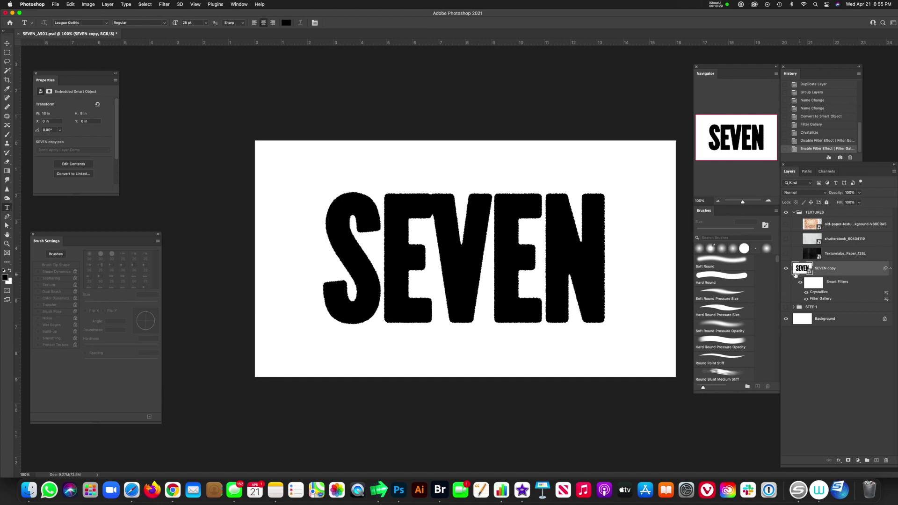
Step: Apply a Gaussian Blur with a radius of about 2 to the SEVEN copy
{"action": "left_click", "coordinate": [165, 5]}
{"action": "mouse_move", "coordinate": [179, 96]}
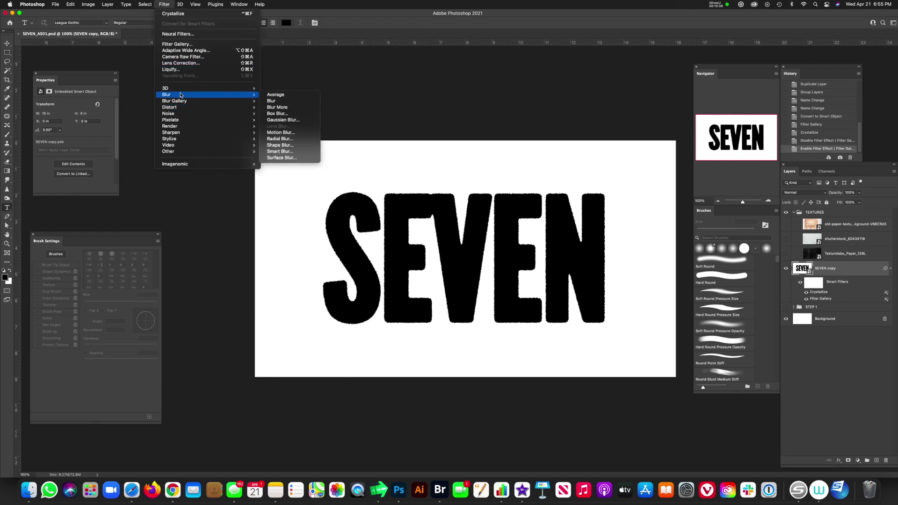
{"action": "left_click", "coordinate": [283, 120]}
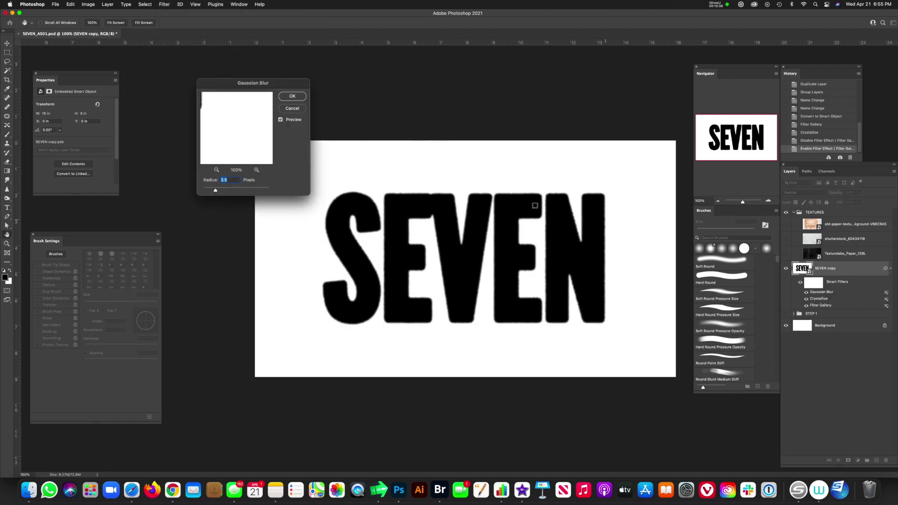
{"action": "left_click_drag", "start_coordinate": [216, 191], "coordinate": [213, 191]}
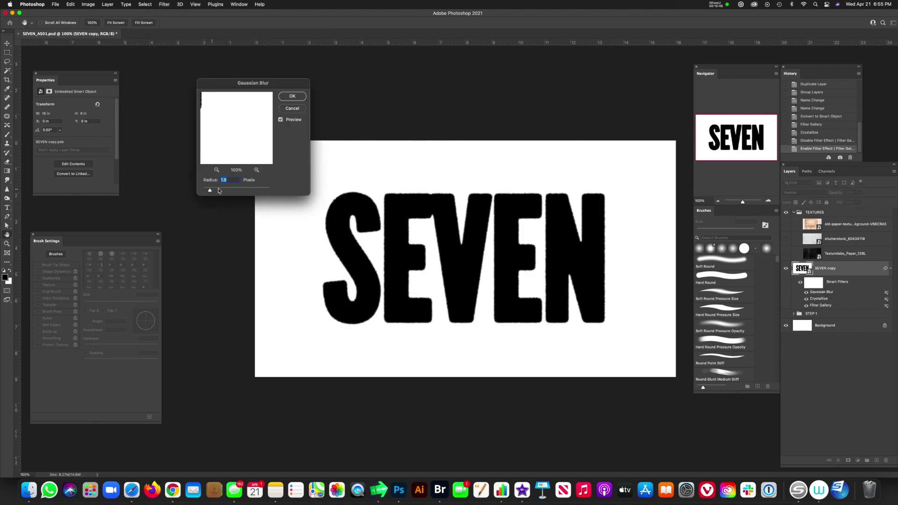
{"action": "left_click", "coordinate": [299, 96]}
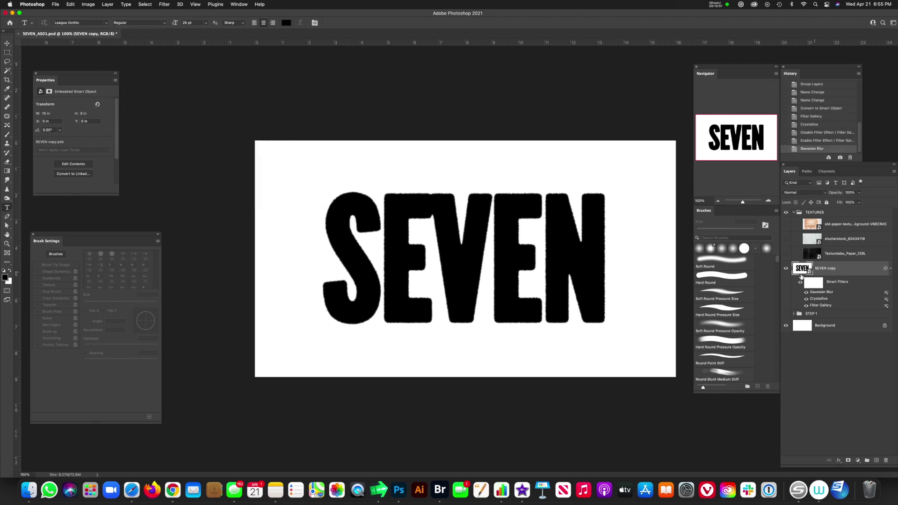
{"action": "left_click", "coordinate": [165, 4]}
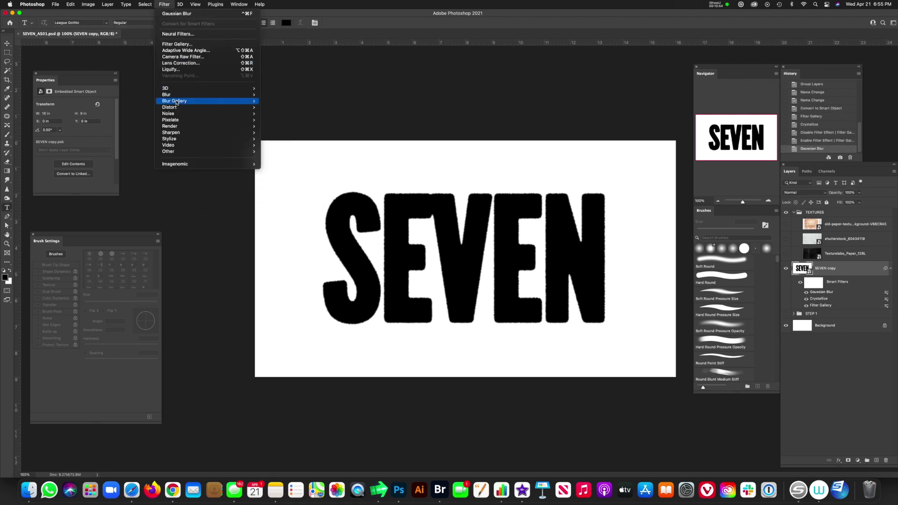
Step: Start a Field Blur with a strong pin under the second E and weaker pins on the N and V
{"action": "mouse_move", "coordinate": [177, 102]}
{"action": "left_click", "coordinate": [278, 101]}
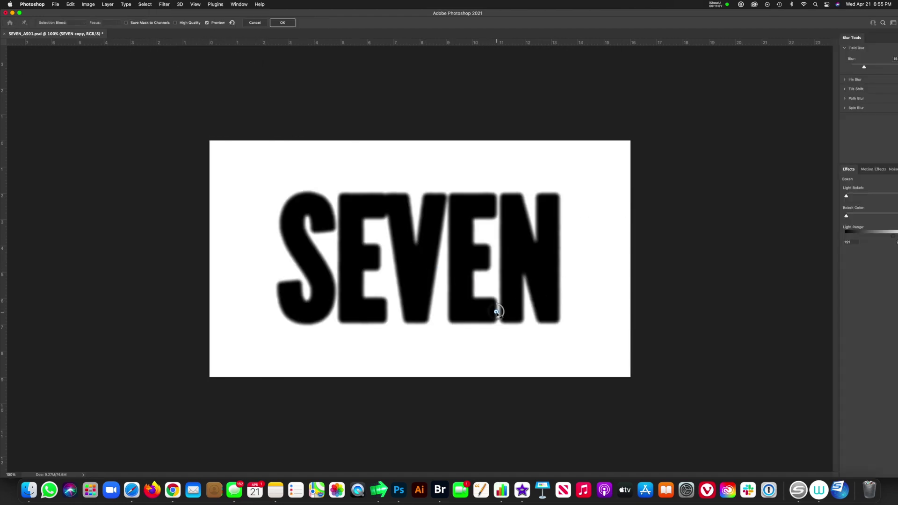
{"action": "left_click_drag", "start_coordinate": [498, 311], "coordinate": [492, 320]}
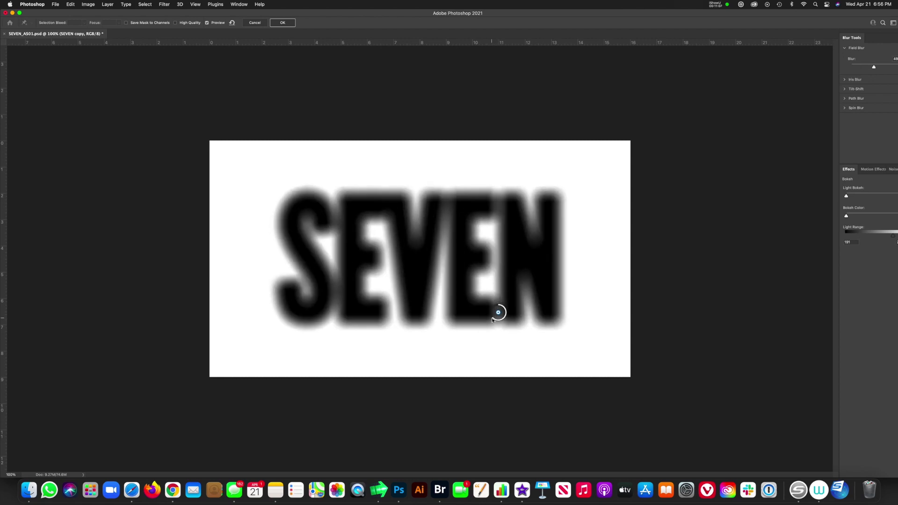
{"action": "left_click", "coordinate": [516, 254]}
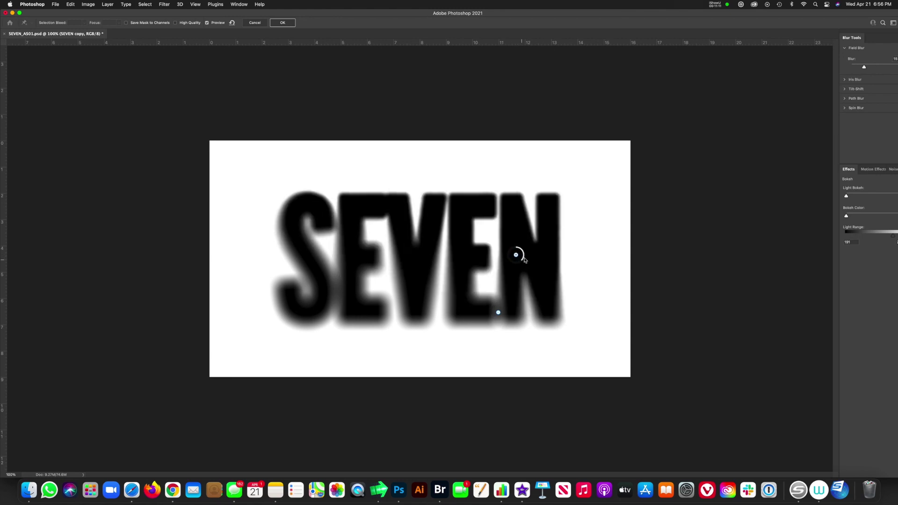
{"action": "left_click", "coordinate": [552, 317]}
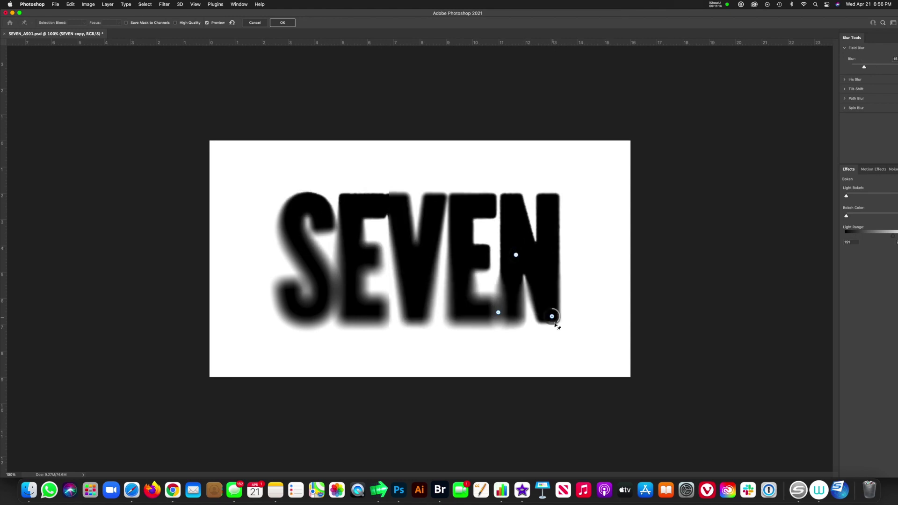
{"action": "left_click_drag", "start_coordinate": [556, 326], "coordinate": [554, 315]}
{"action": "left_click", "coordinate": [426, 311]}
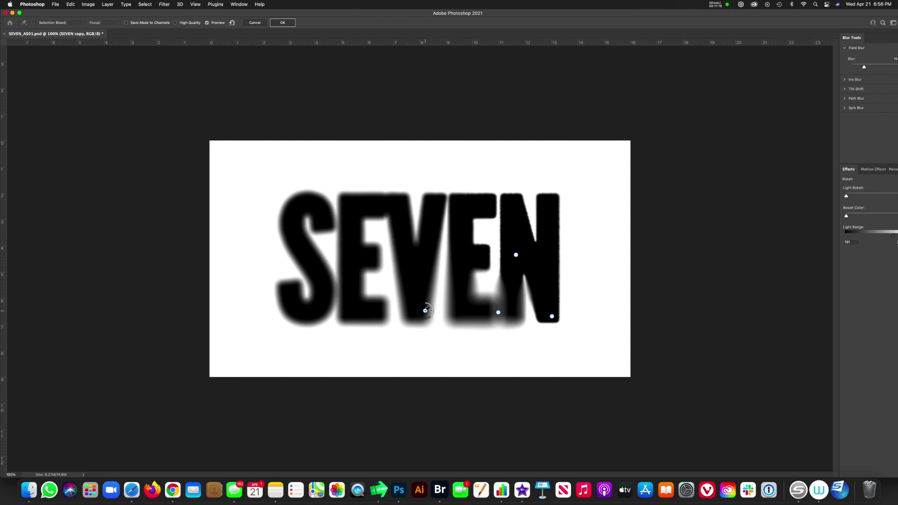
{"action": "left_click_drag", "start_coordinate": [427, 310], "coordinate": [431, 307]}
Step: Add low-blur pins on the S and first E, refine the second E's heavy blur, and apply
{"action": "left_click", "coordinate": [320, 299]}
{"action": "left_click_drag", "start_coordinate": [318, 291], "coordinate": [328, 292]}
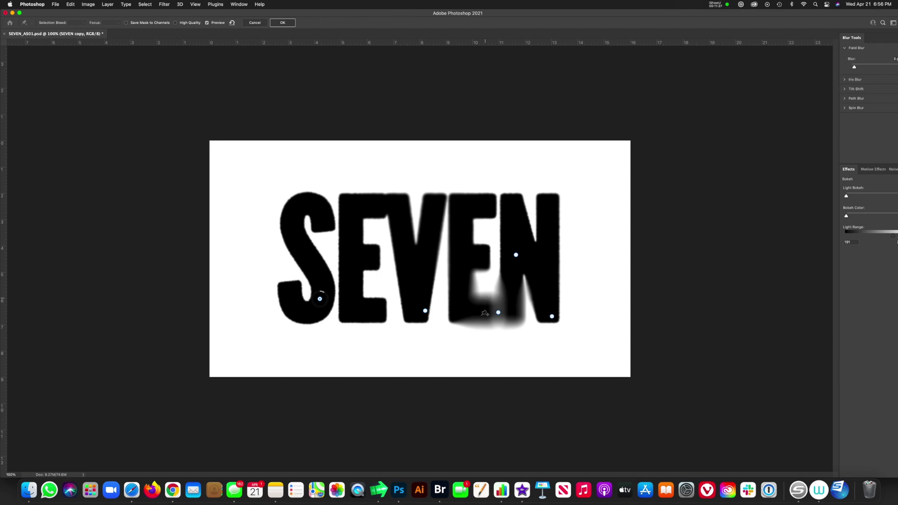
{"action": "left_click", "coordinate": [382, 206]}
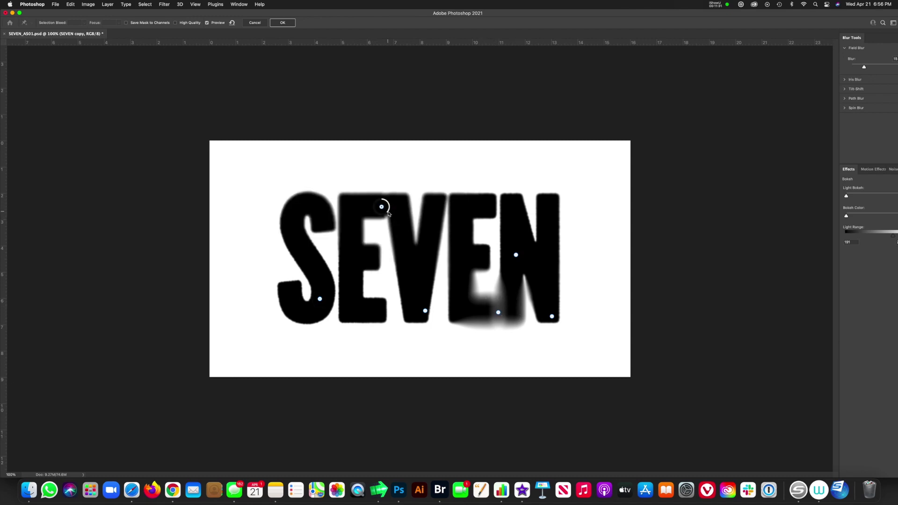
{"action": "left_click_drag", "start_coordinate": [389, 213], "coordinate": [394, 209]}
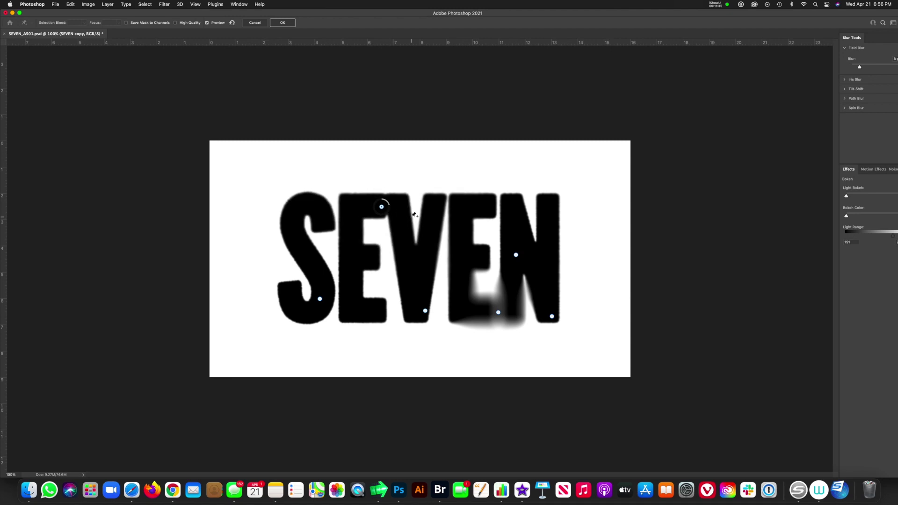
{"action": "left_click", "coordinate": [499, 313]}
{"action": "mouse_move", "coordinate": [497, 321]}
{"action": "left_mouse_down"}
{"action": "mouse_move", "coordinate": [505, 321]}
{"action": "mouse_move", "coordinate": [494, 320]}
{"action": "left_mouse_up"}
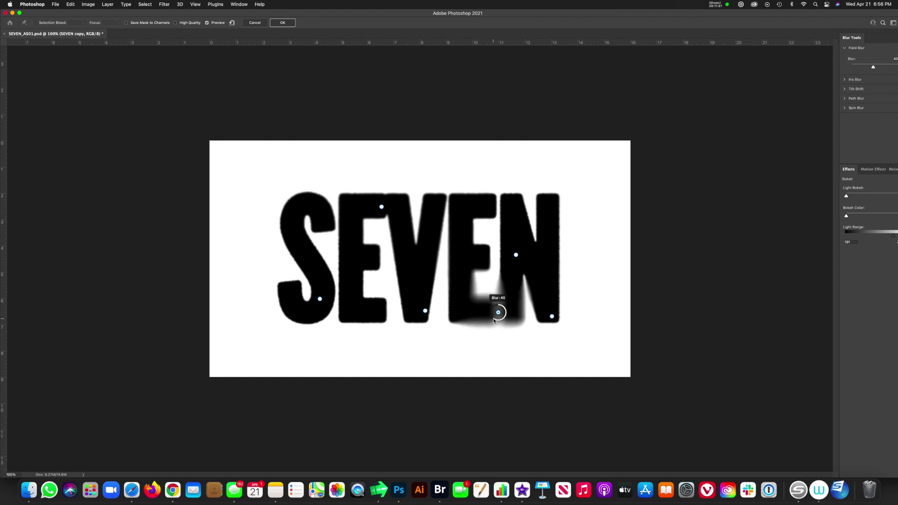
{"action": "left_click", "coordinate": [552, 317]}
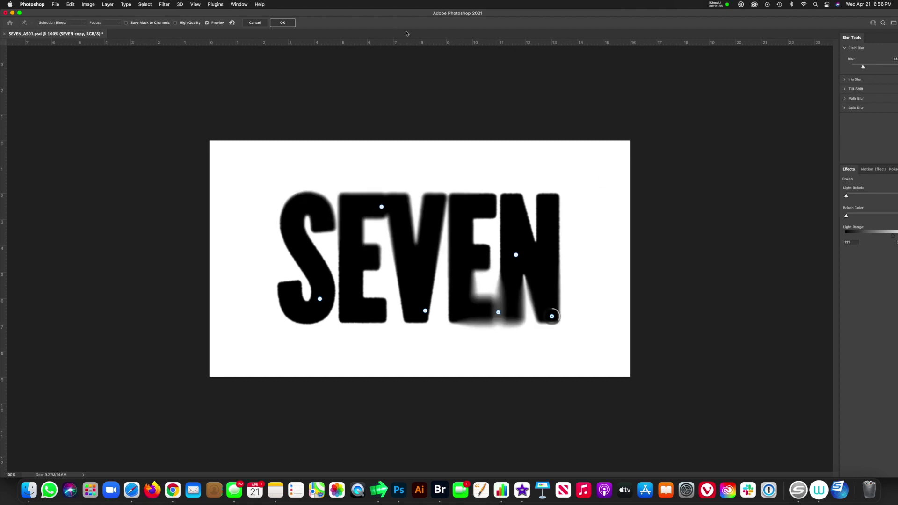
{"action": "left_click", "coordinate": [283, 24]}
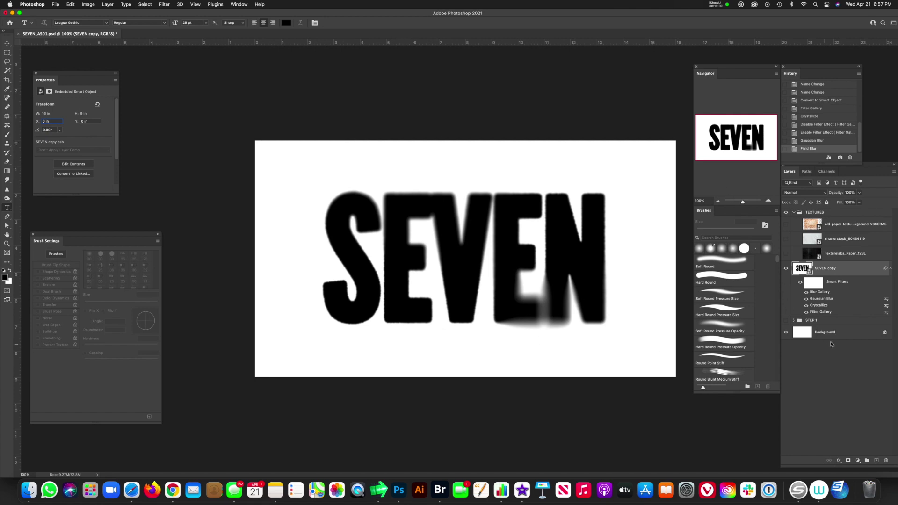
Step: Add a black Solid Color fill layer and hide it
{"action": "left_click", "coordinate": [857, 462]}
{"action": "left_click", "coordinate": [862, 316]}
{"action": "key", "text": "Return"}
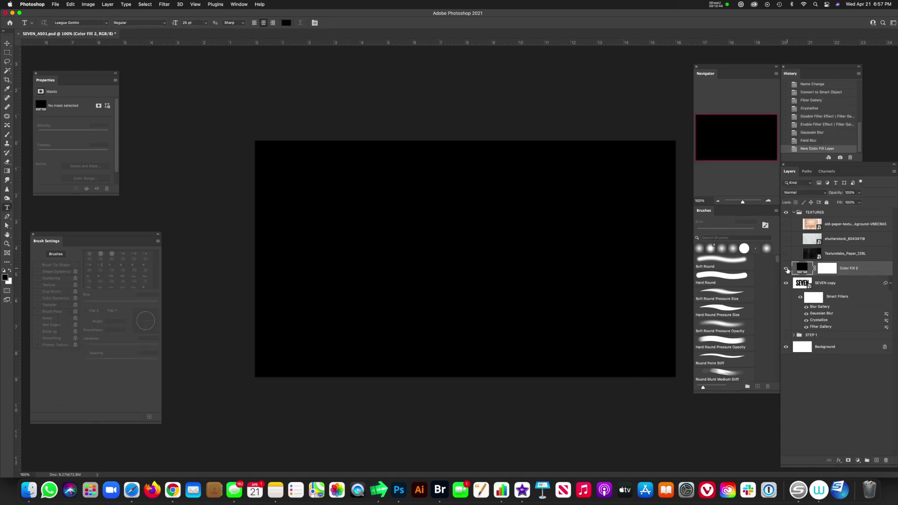
{"action": "left_click", "coordinate": [786, 268]}
Step: Select the black SEVEN letters on the SEVEN copy layer with Color Range
{"action": "left_click", "coordinate": [803, 285]}
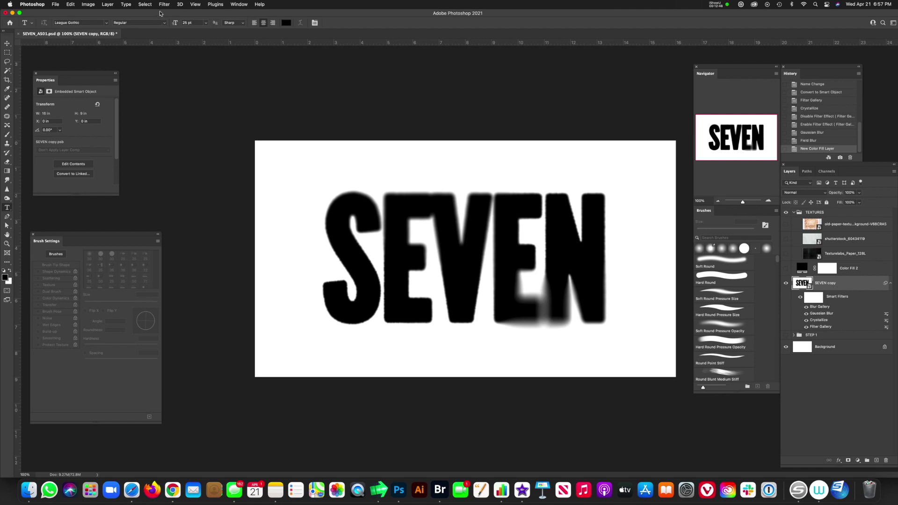
{"action": "left_click", "coordinate": [145, 5]}
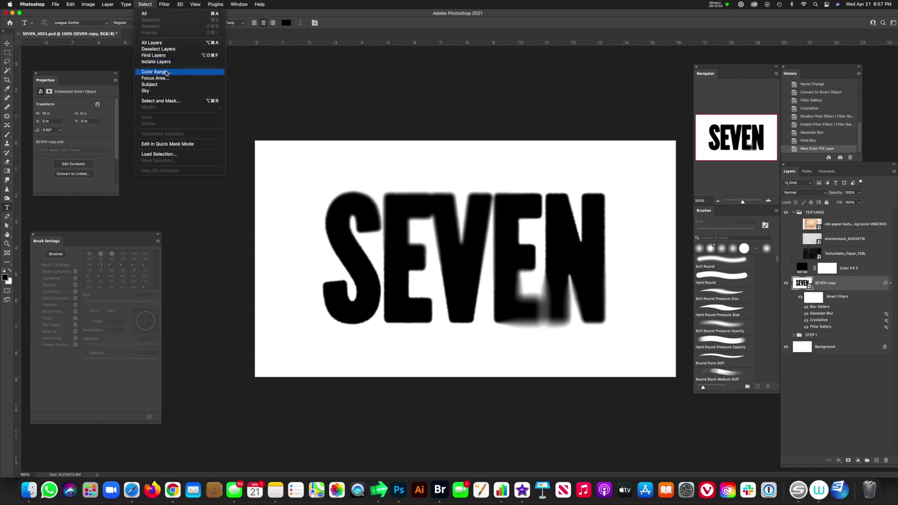
{"action": "left_click", "coordinate": [166, 72]}
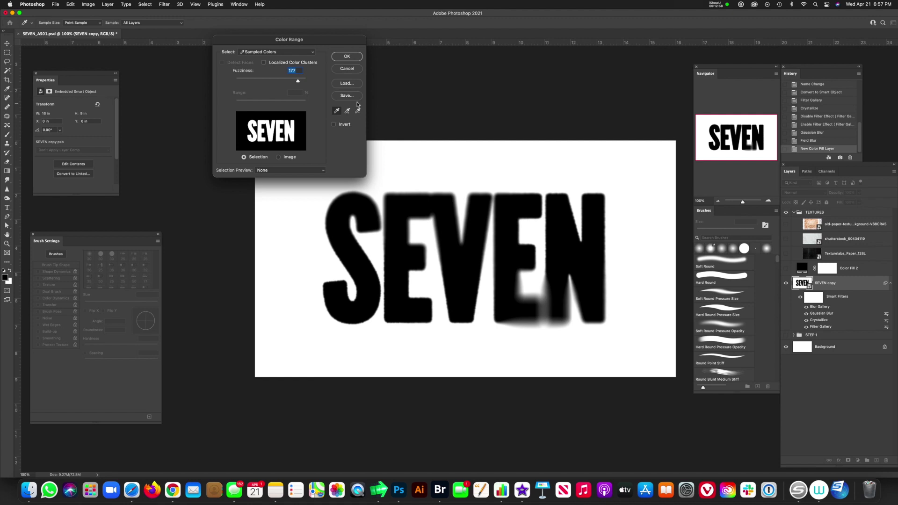
{"action": "left_click", "coordinate": [347, 56]}
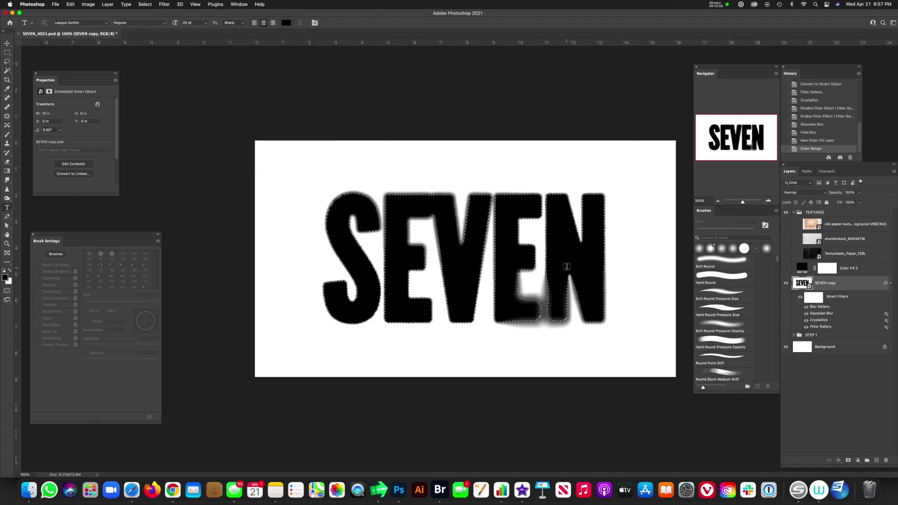
Step: Fill the letter selection into the fill layer's mask, hide SEVEN copy, deselect, and invert the mask
{"action": "key", "text": "x"}
{"action": "key", "text": "alt+BackSpace"}
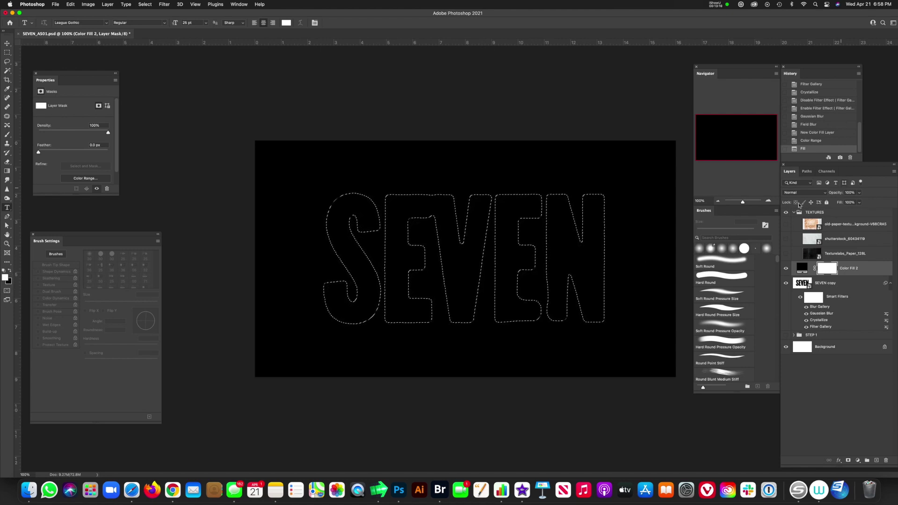
{"action": "key", "text": "super+BackSpace"}
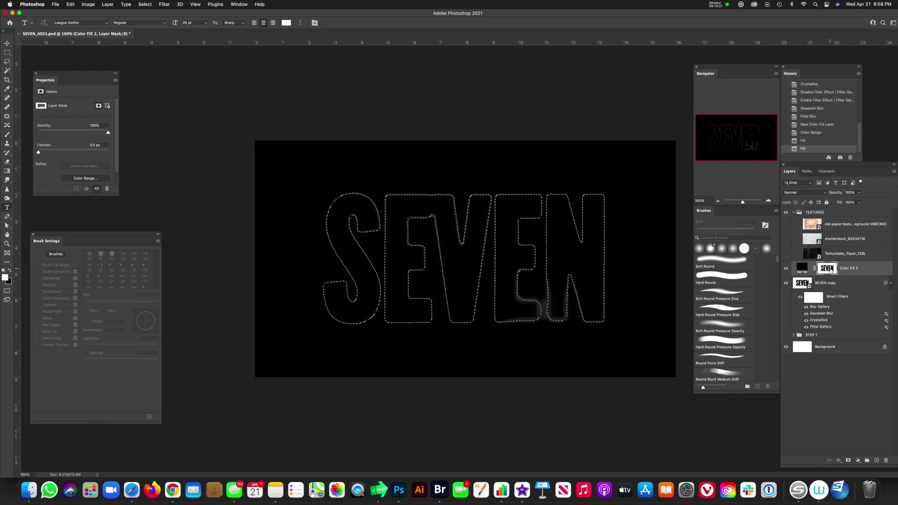
{"action": "left_click", "coordinate": [786, 284]}
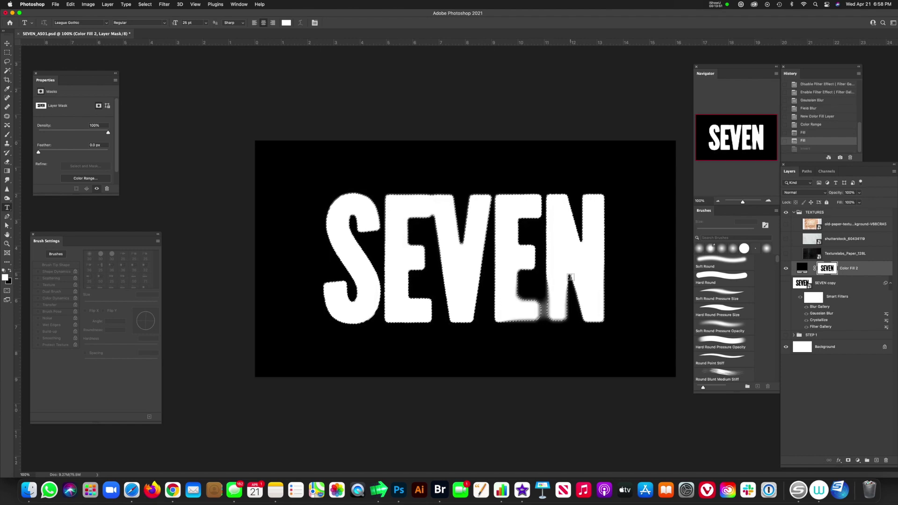
{"action": "key", "text": "super+d"}
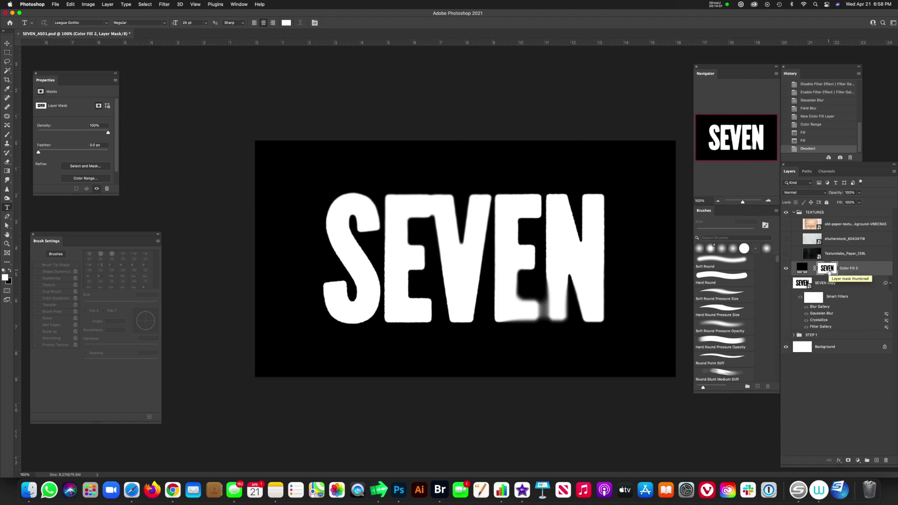
{"action": "key", "text": "super+i"}
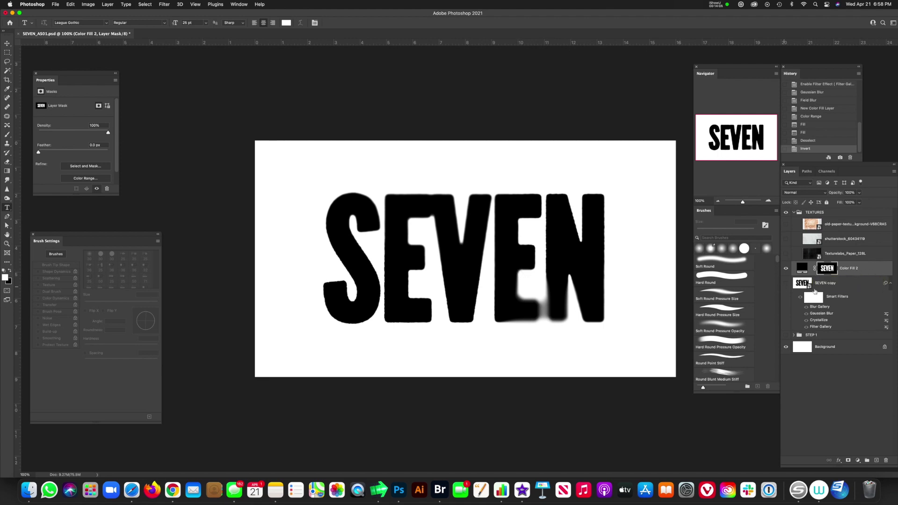
Step: Convert Color Fill 2 into a smart object and nudge it slightly left
{"action": "right_click", "coordinate": [865, 271]}
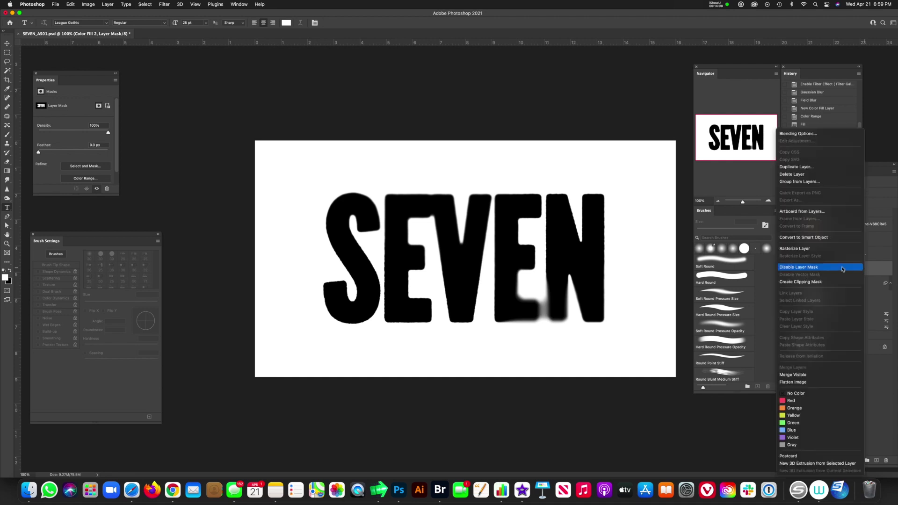
{"action": "left_click", "coordinate": [817, 240]}
{"action": "key", "text": "v"}
{"action": "mouse_move", "coordinate": [579, 260]}
{"action": "left_mouse_down"}
{"action": "mouse_move", "coordinate": [622, 225]}
{"action": "mouse_move", "coordinate": [547, 269]}
{"action": "mouse_move", "coordinate": [568, 253]}
{"action": "mouse_move", "coordinate": [591, 265]}
{"action": "mouse_move", "coordinate": [572, 260]}
{"action": "left_mouse_up"}
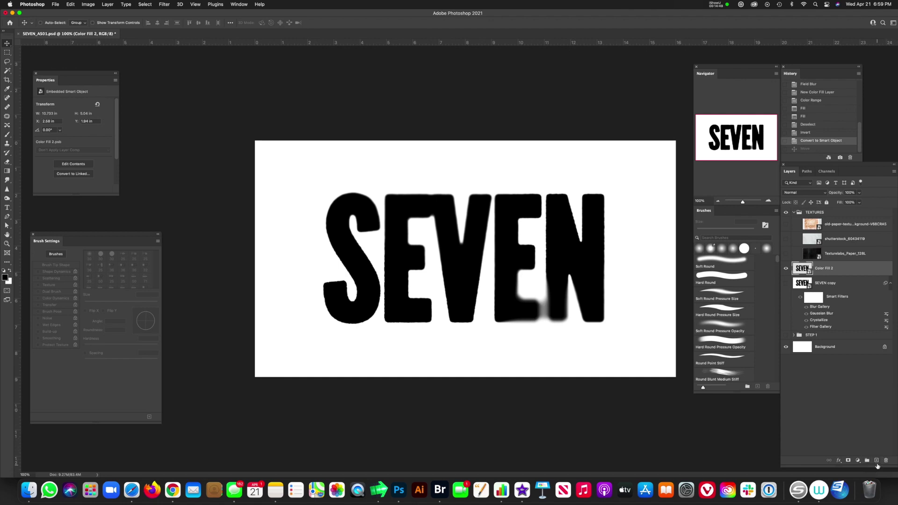
Step: Create a layer named noise7 in Overlay mode, filled with 50% neutral gray
{"action": "left_click", "coordinate": [877, 462], "text": "alt"}
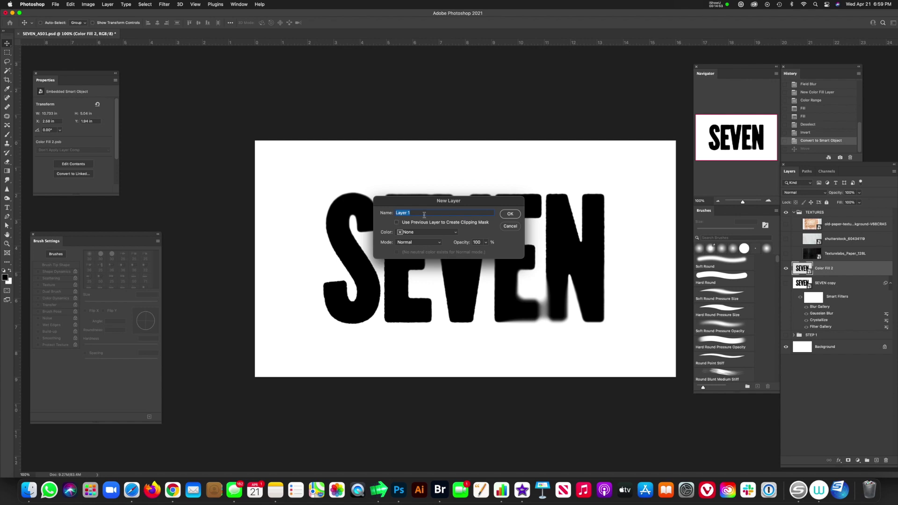
{"action": "type", "text": "noise7"}
{"action": "left_click", "coordinate": [414, 243]}
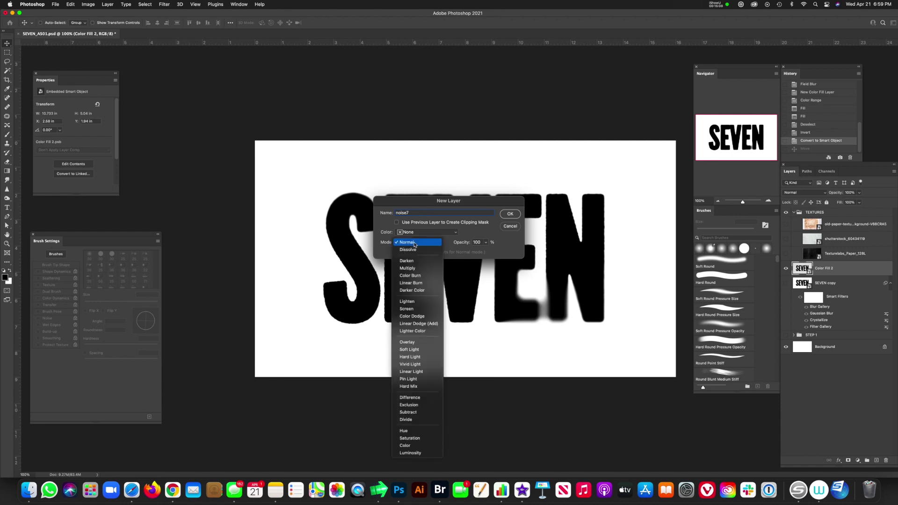
{"action": "left_click", "coordinate": [408, 343]}
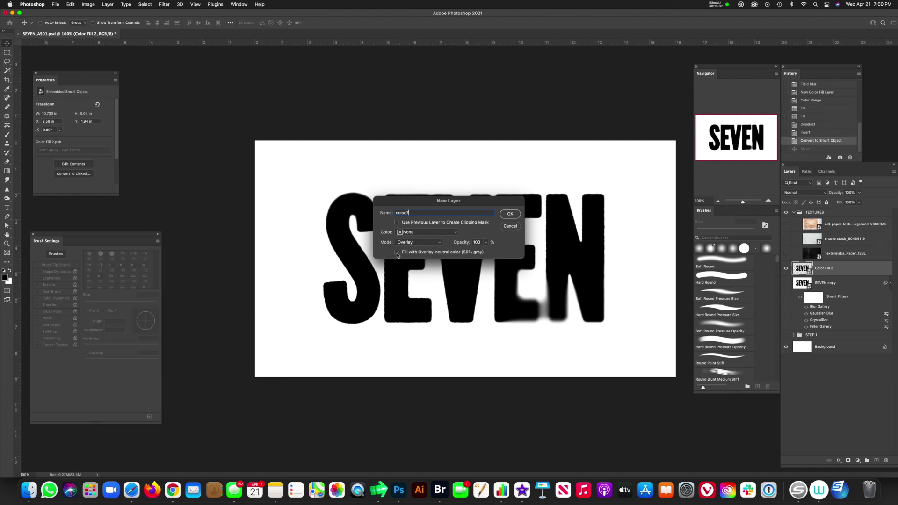
{"action": "left_click", "coordinate": [512, 214]}
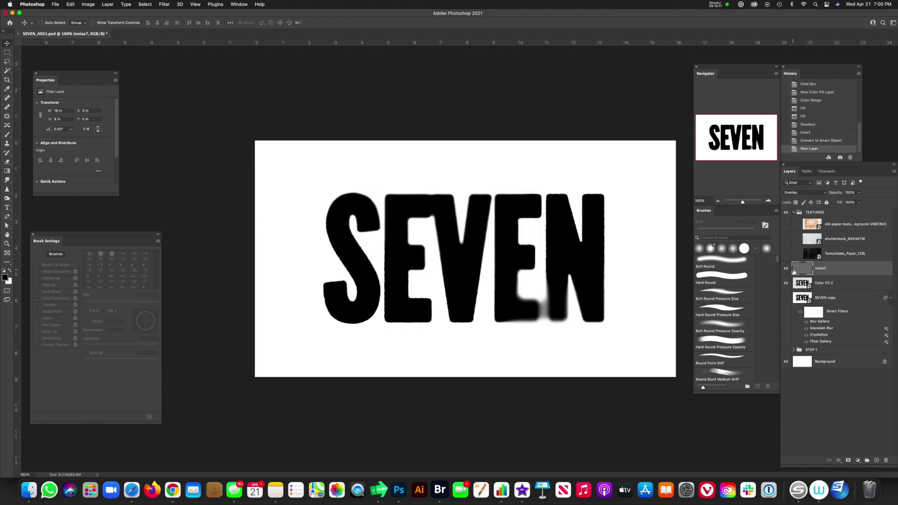
Step: Set noise7 to Normal and apply Gaussian monochromatic Add Noise to it
{"action": "left_click", "coordinate": [799, 193]}
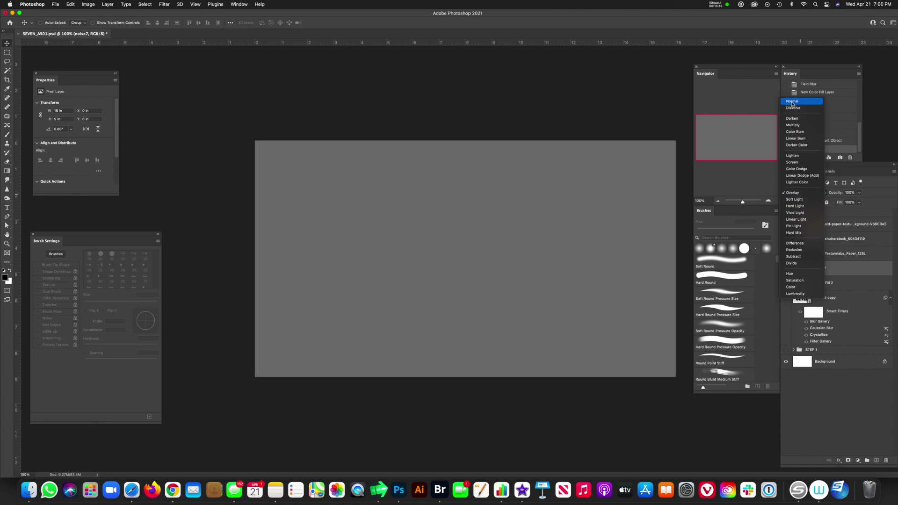
{"action": "left_click", "coordinate": [792, 102]}
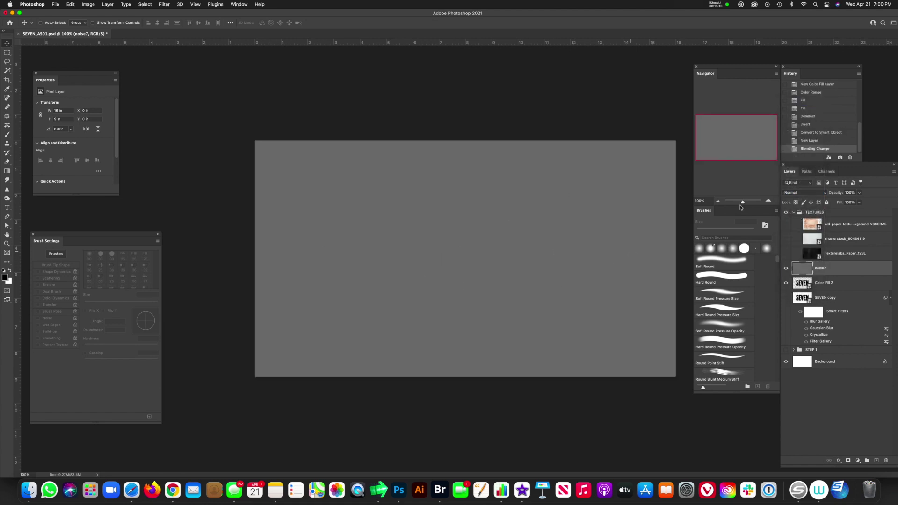
{"action": "left_click", "coordinate": [166, 5]}
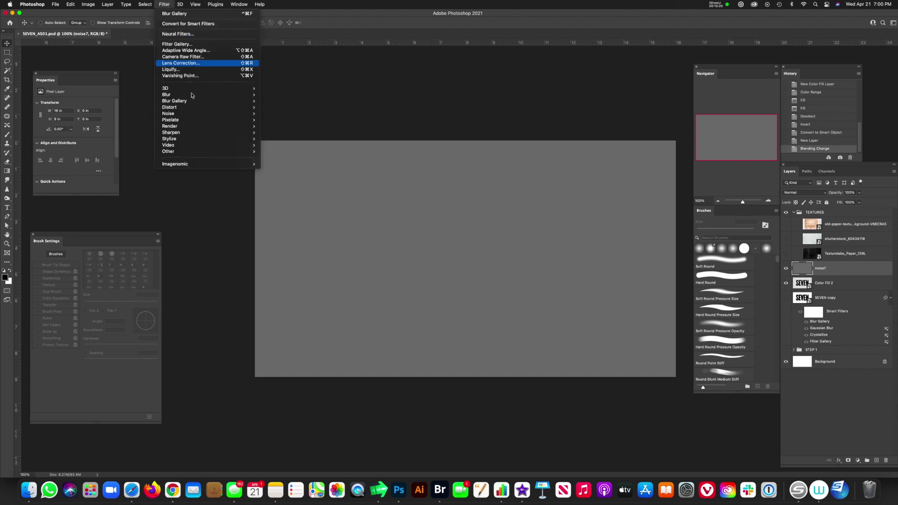
{"action": "mouse_move", "coordinate": [194, 114]}
{"action": "left_click", "coordinate": [312, 115]}
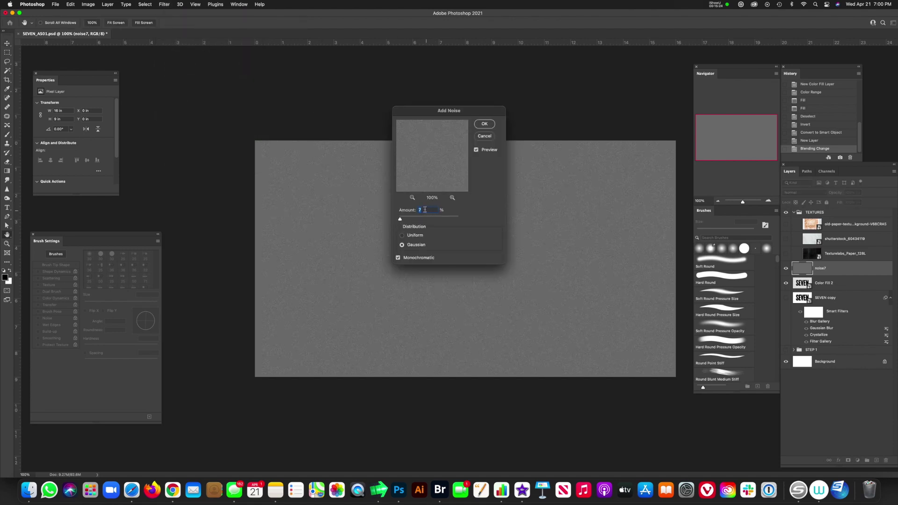
{"action": "left_click", "coordinate": [485, 124]}
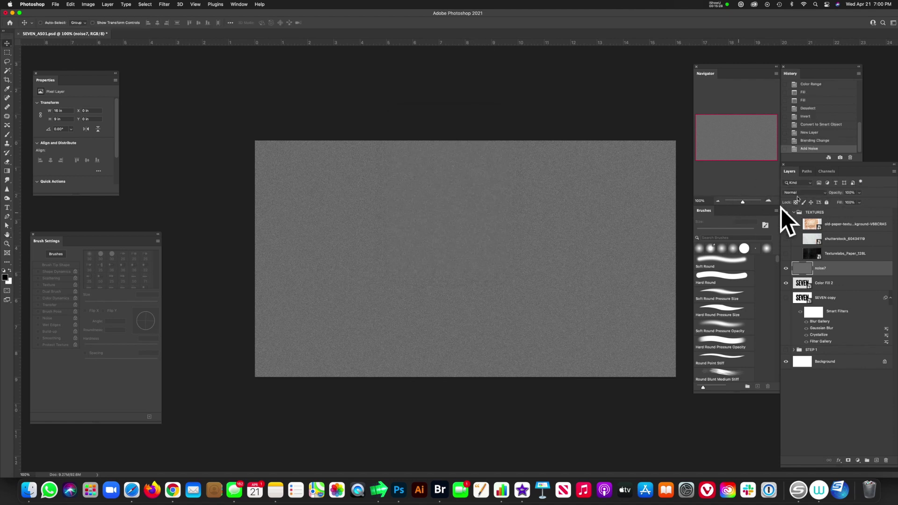
Step: Blend noise7 in Linear Light and duplicate it
{"action": "left_click", "coordinate": [798, 193]}
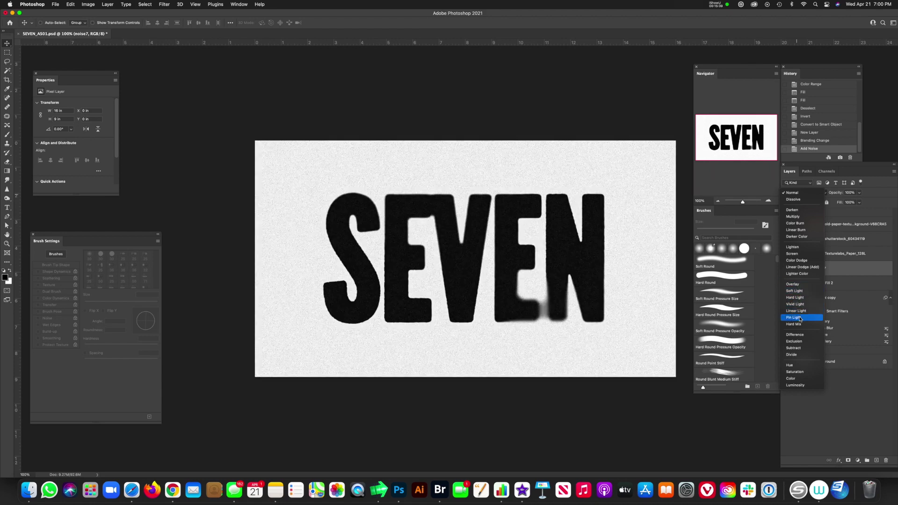
{"action": "left_click", "coordinate": [799, 312]}
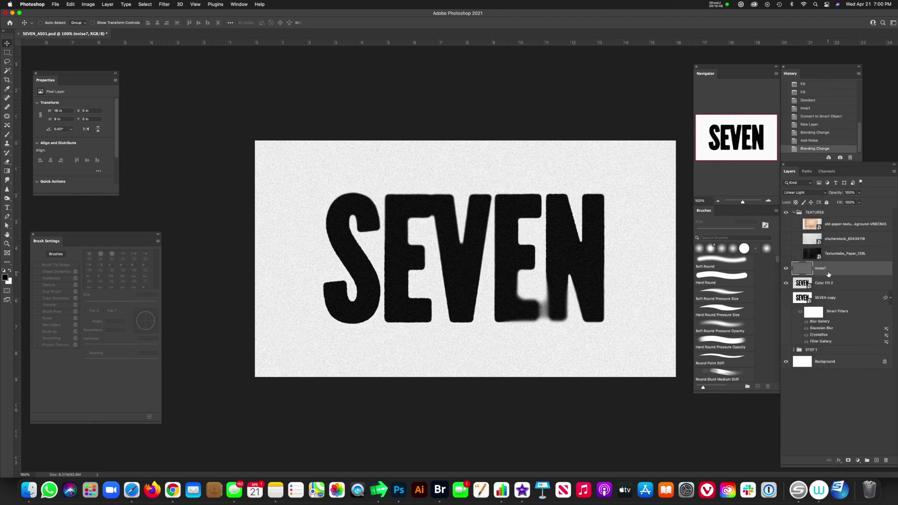
{"action": "key", "text": "ctrl+j"}
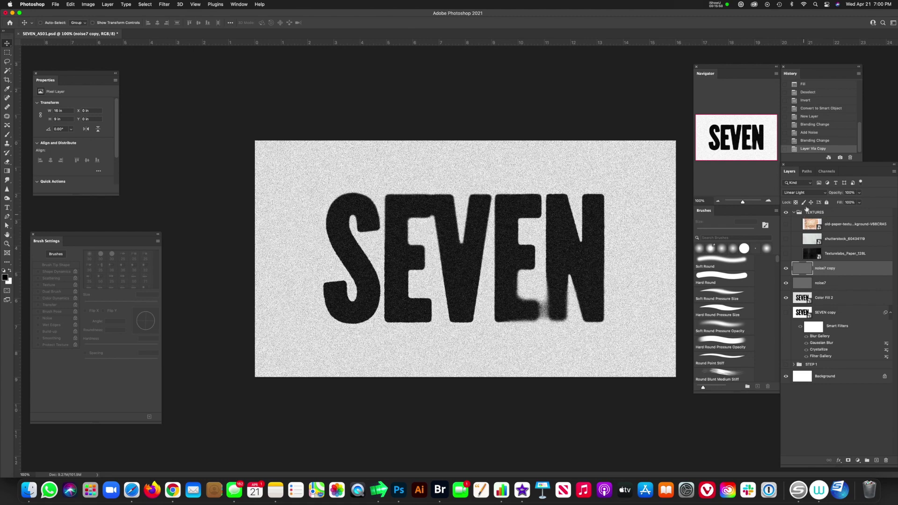
Step: Blend noise7 copy in Screen mode at 10% opacity
{"action": "left_click", "coordinate": [803, 193]}
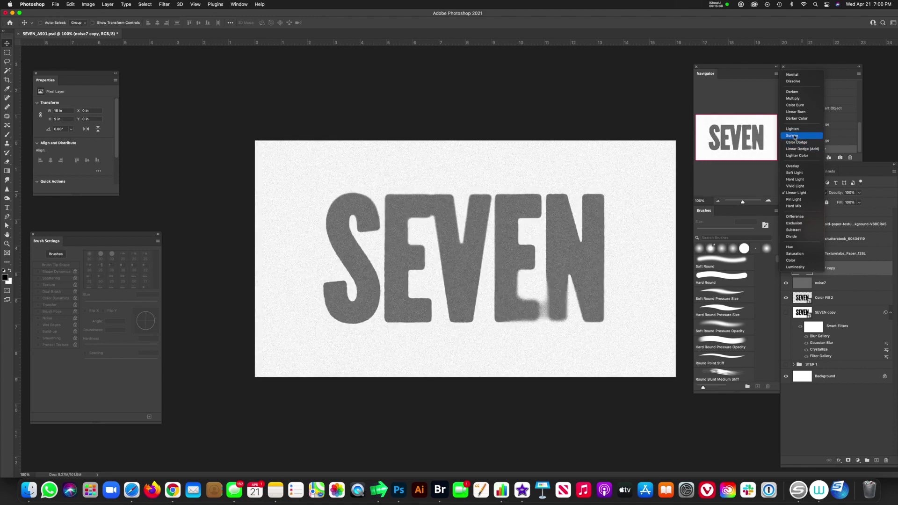
{"action": "left_click", "coordinate": [794, 135]}
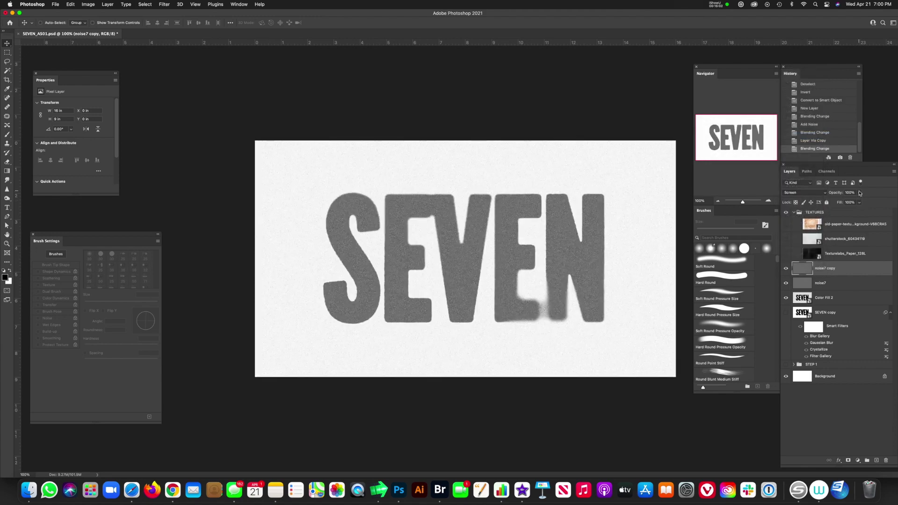
{"action": "left_click", "coordinate": [860, 193]}
{"action": "left_click_drag", "start_coordinate": [862, 202], "coordinate": [830, 205]}
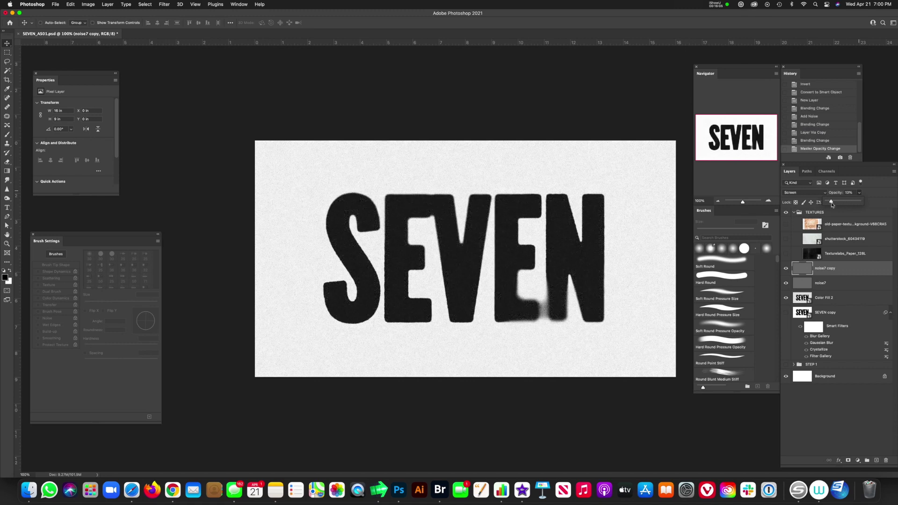
{"action": "left_click", "coordinate": [839, 287]}
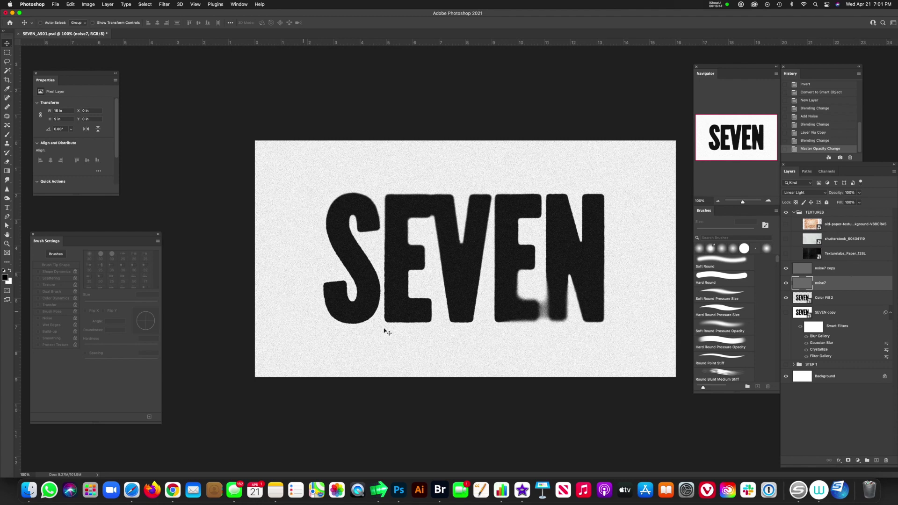
{"action": "left_click", "coordinate": [807, 288]}
Step: Clip noise7 and noise7 copy to the Color Fill 2 lettering
{"action": "key", "text": "super+alt+g"}
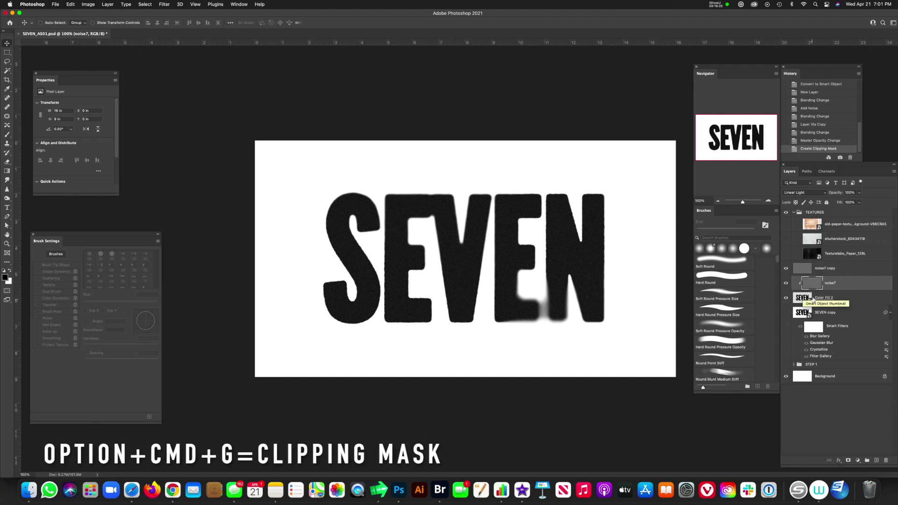
{"action": "left_click", "coordinate": [807, 271]}
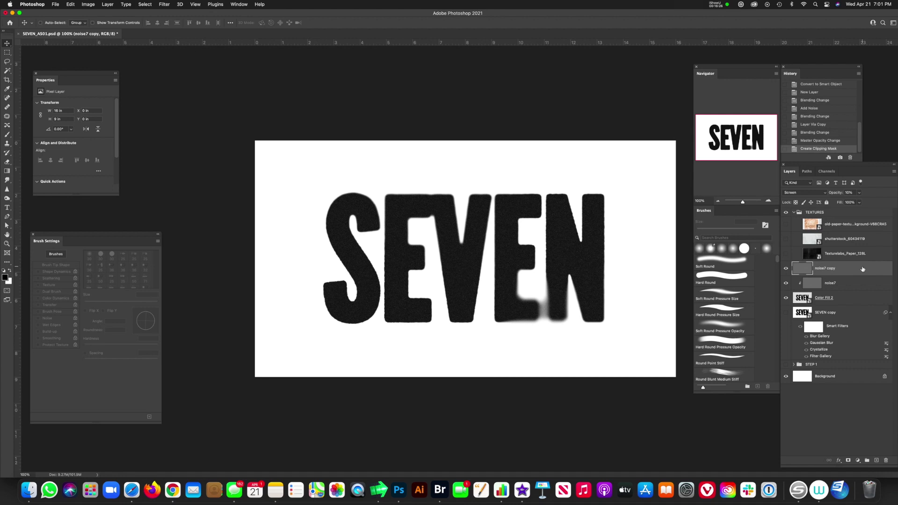
{"action": "key", "text": "alt+super+g"}
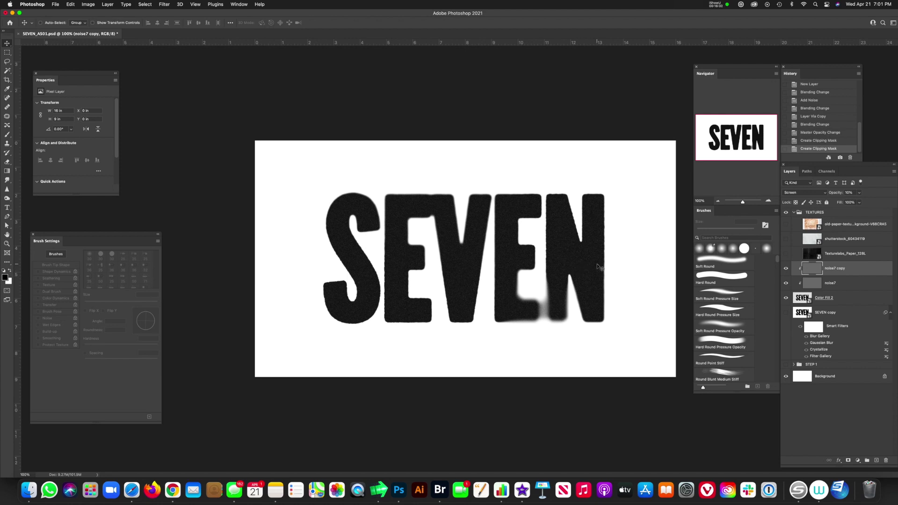
{"action": "left_click", "coordinate": [795, 253]}
Step: Show Texturelabs_Paper_128L in Screen blend mode and shift it slightly right
{"action": "left_click", "coordinate": [795, 213]}
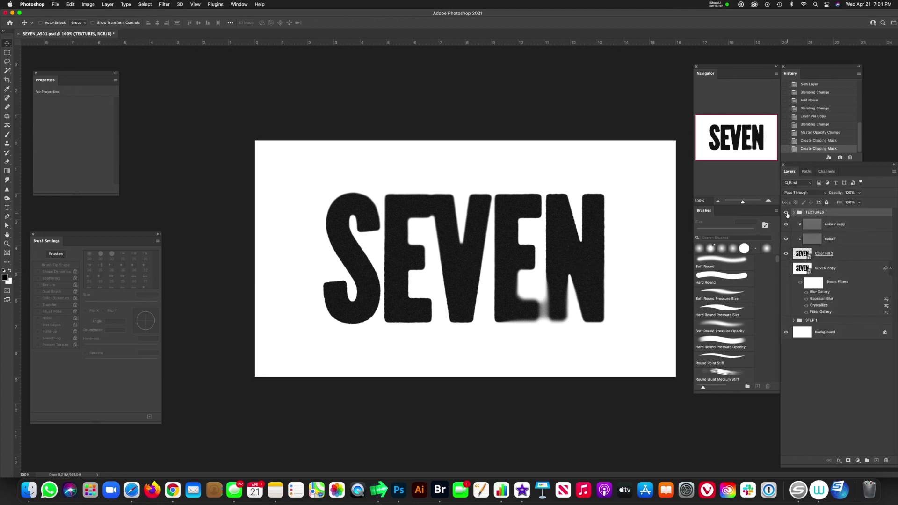
{"action": "left_click", "coordinate": [794, 213]}
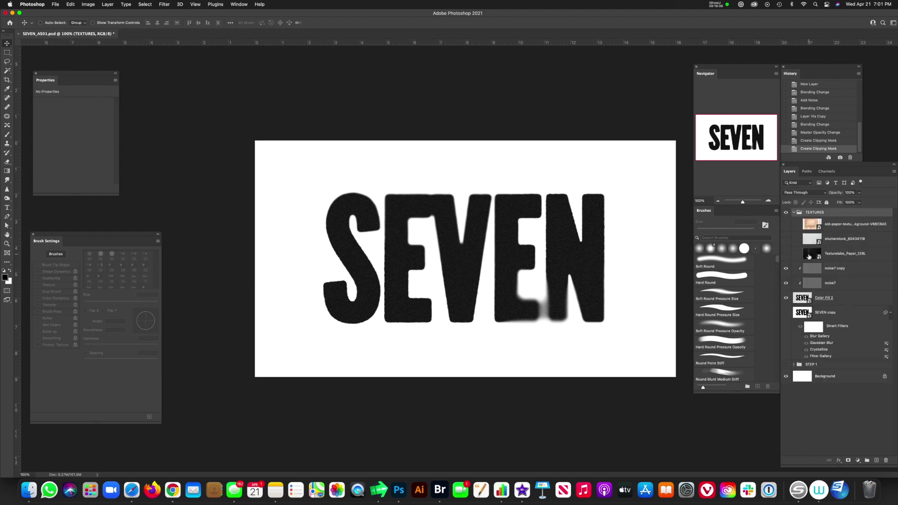
{"action": "left_click", "coordinate": [809, 256]}
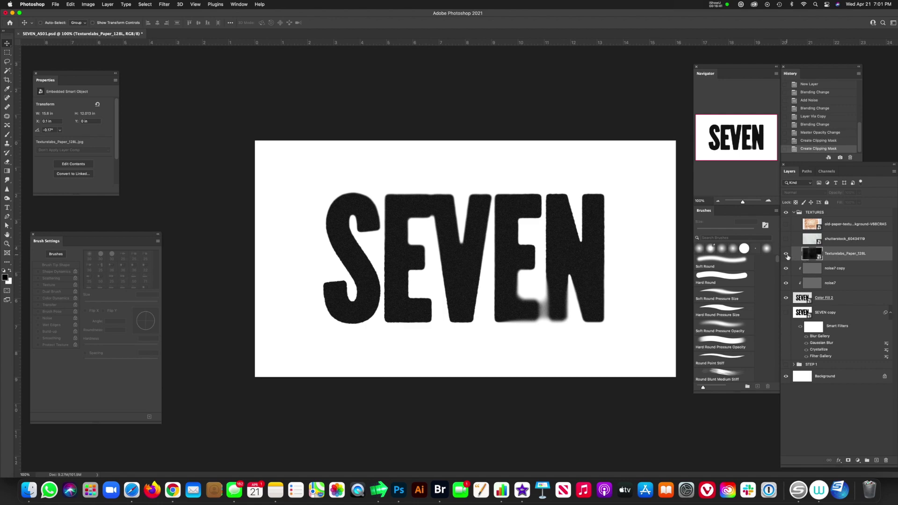
{"action": "left_click", "coordinate": [786, 255]}
{"action": "left_click", "coordinate": [796, 192]}
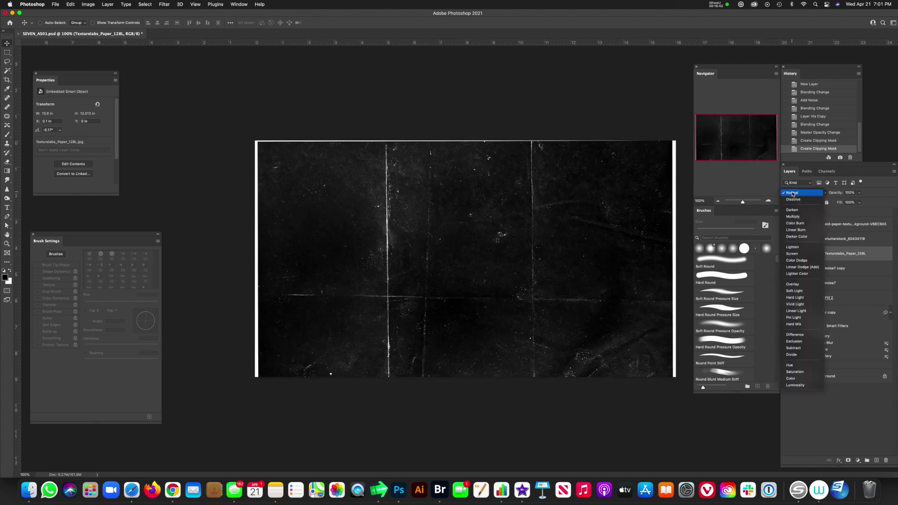
{"action": "left_click", "coordinate": [795, 256]}
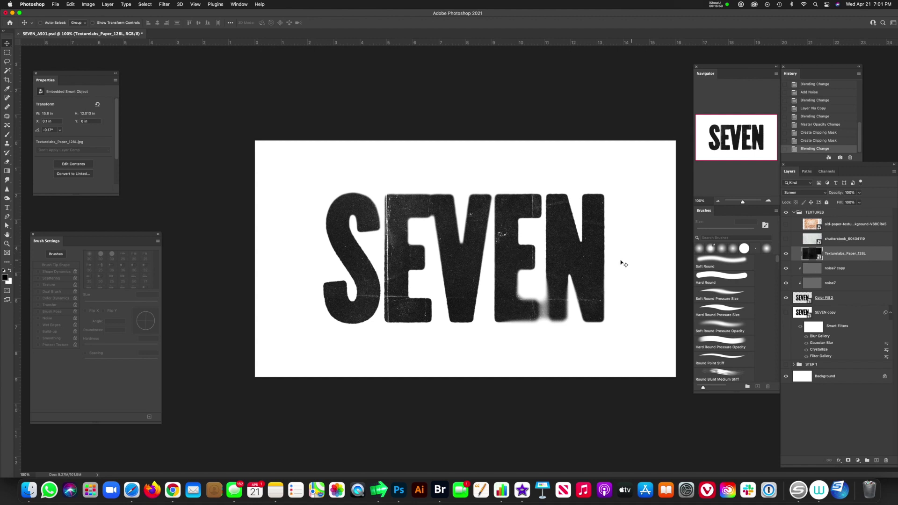
{"action": "left_click_drag", "start_coordinate": [532, 260], "coordinate": [536, 260]}
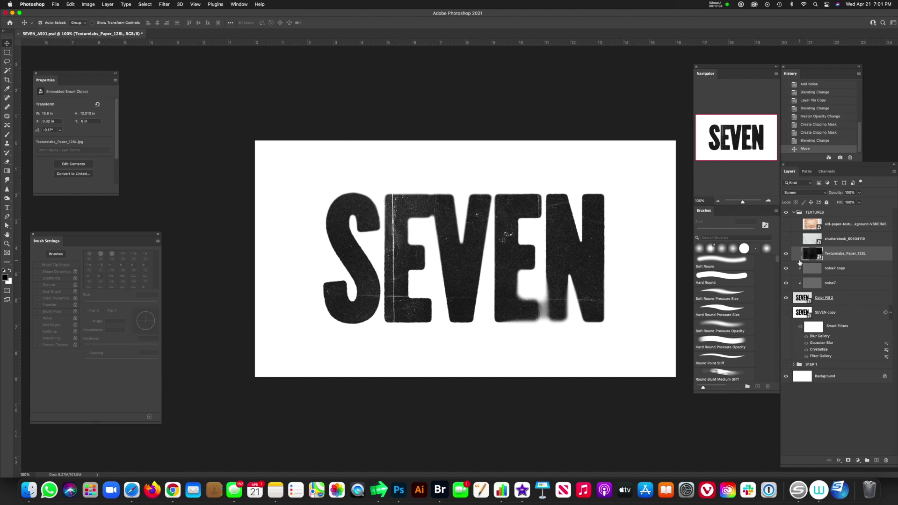
Step: Move the paper texture down one level and clip it to the letters
{"action": "key", "text": "super+bracketleft"}
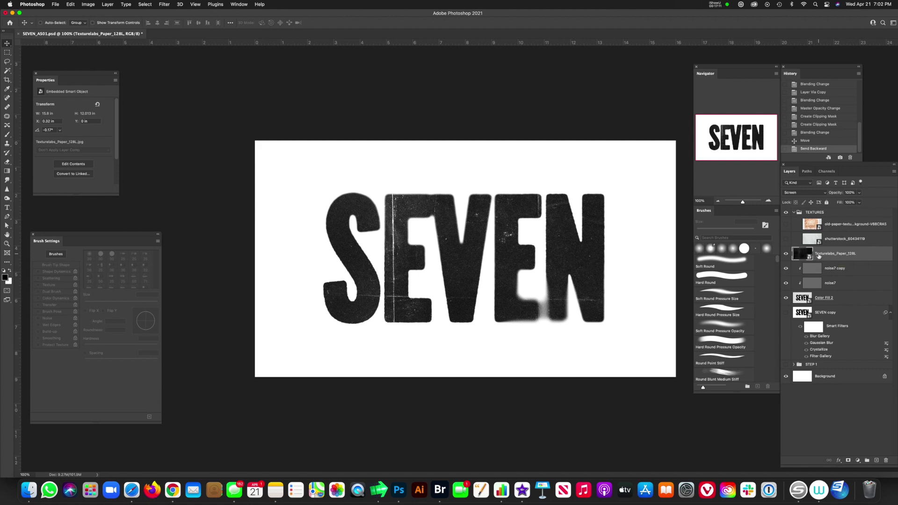
{"action": "key", "text": "super+alt+g"}
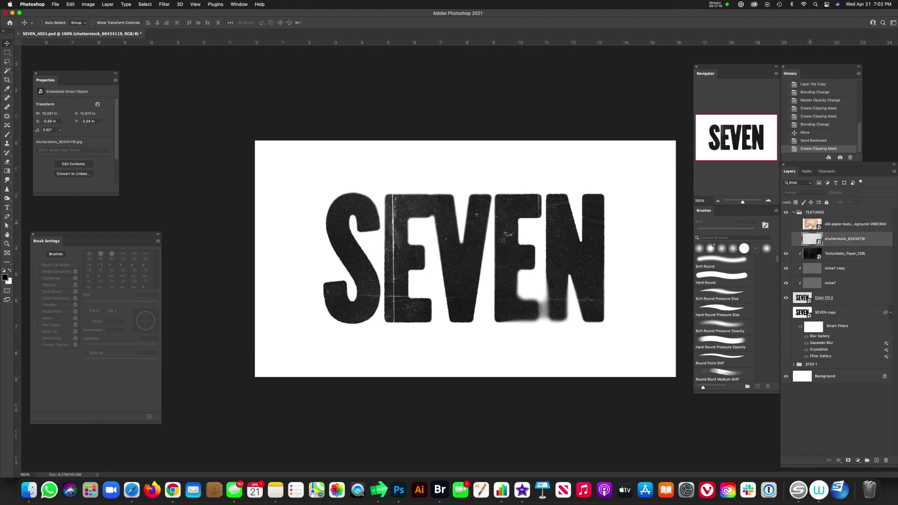
{"action": "left_click", "coordinate": [812, 226]}
Step: Open the old-paper smart object's contents and duplicate its Blue channel as Blue copy
{"action": "left_click", "coordinate": [786, 225]}
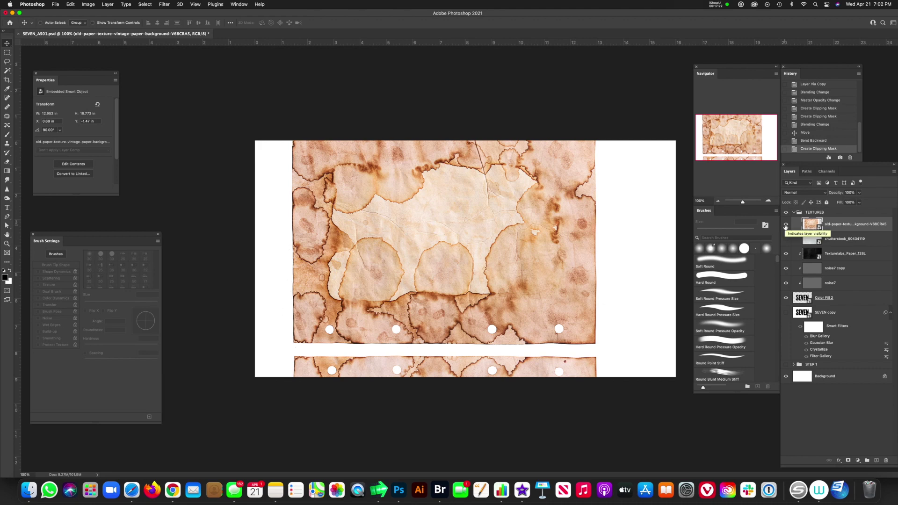
{"action": "left_click", "coordinate": [786, 226]}
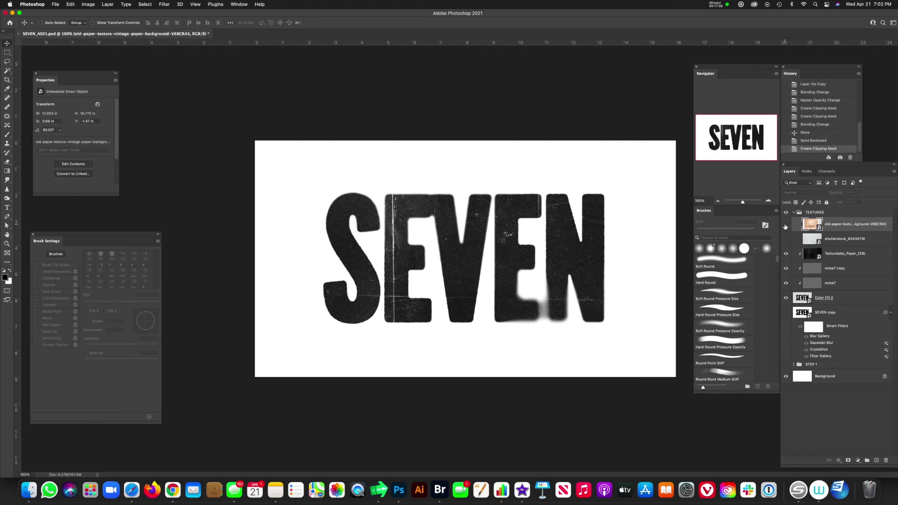
{"action": "left_click", "coordinate": [786, 226]}
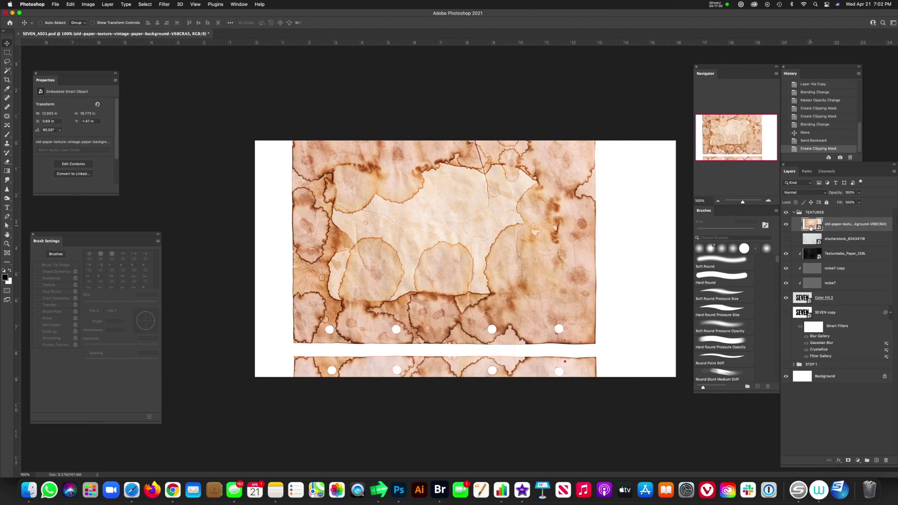
{"action": "double_click", "coordinate": [812, 224]}
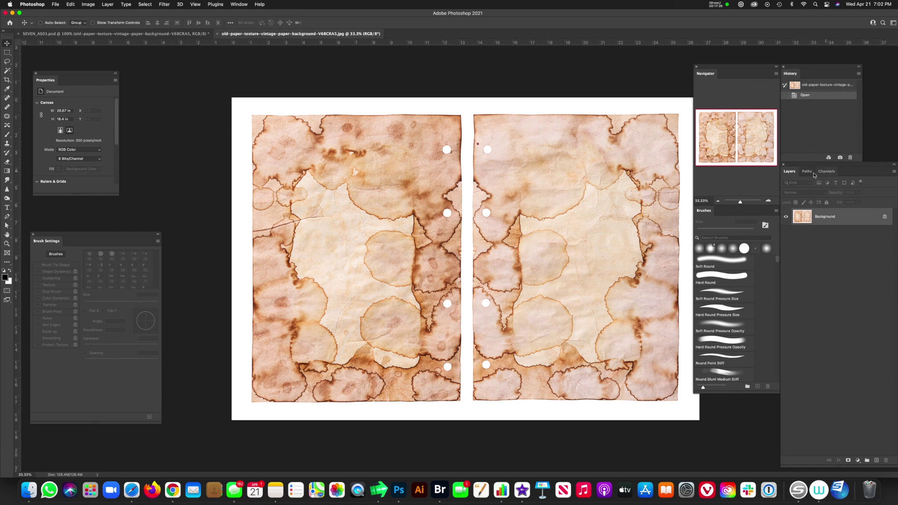
{"action": "left_click", "coordinate": [827, 172]}
{"action": "left_click", "coordinate": [796, 213]}
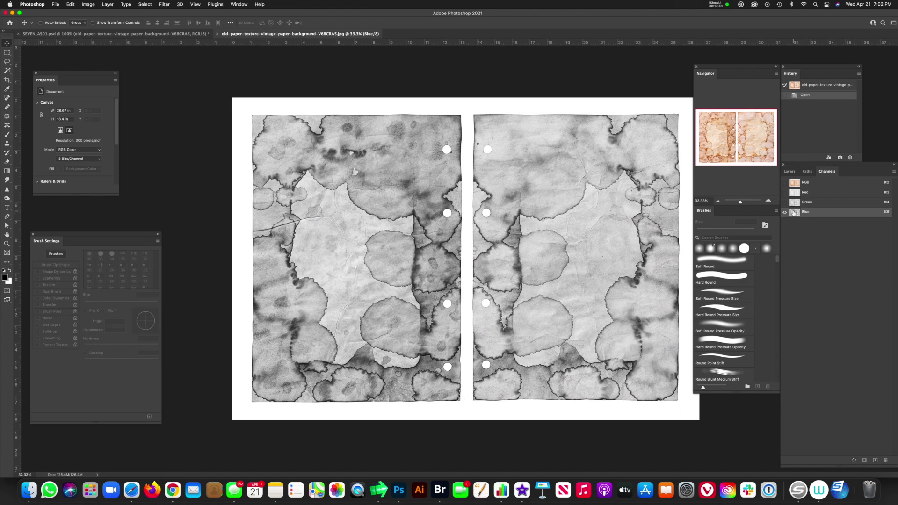
{"action": "left_click_drag", "start_coordinate": [794, 213], "coordinate": [874, 461]}
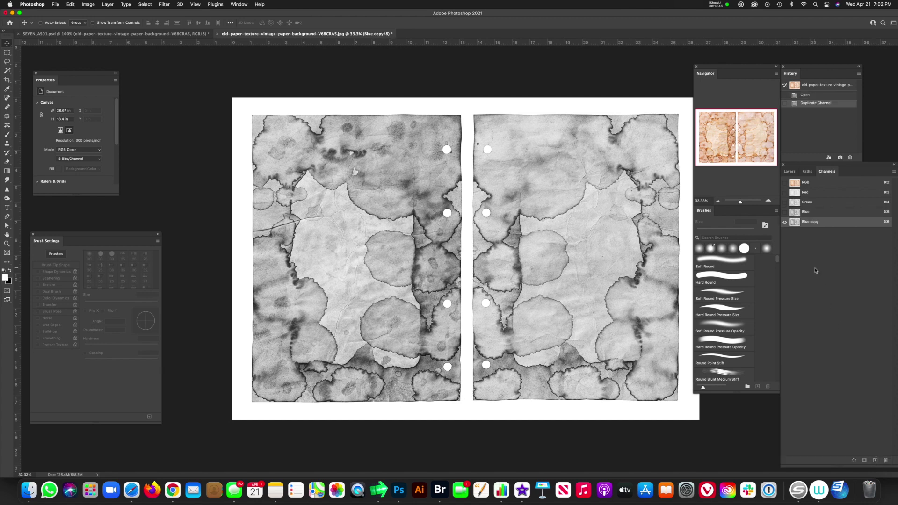
Step: Apply Levels 43/1.16/148 to the Blue copy channel for high contrast
{"action": "key", "text": "super+l"}
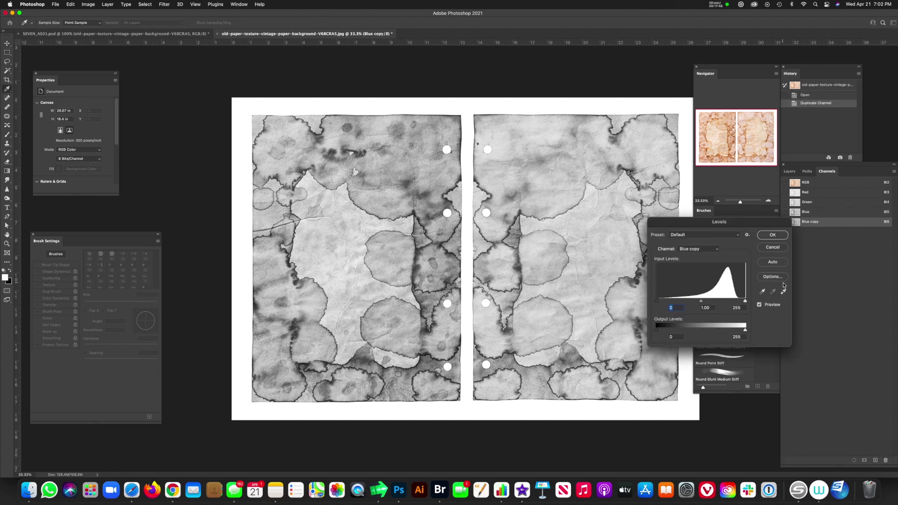
{"action": "left_click_drag", "start_coordinate": [702, 302], "coordinate": [723, 302]}
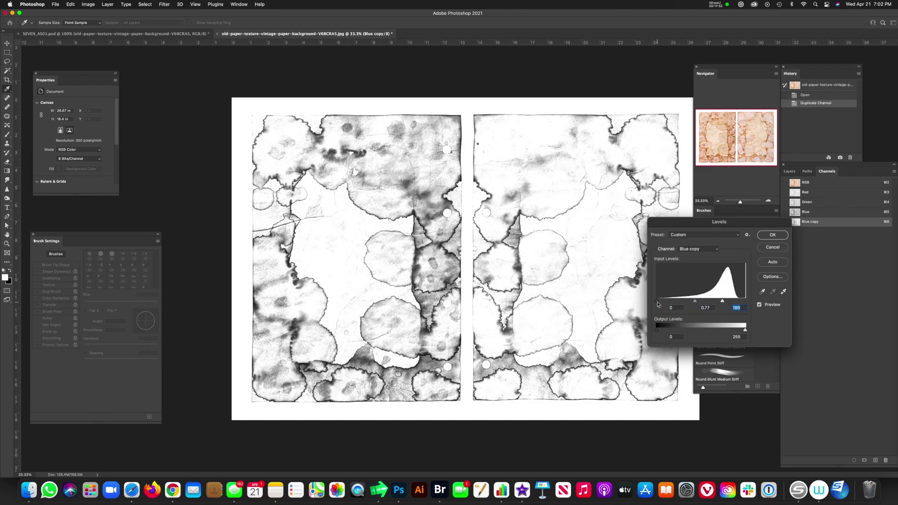
{"action": "left_click_drag", "start_coordinate": [657, 301], "coordinate": [707, 302]}
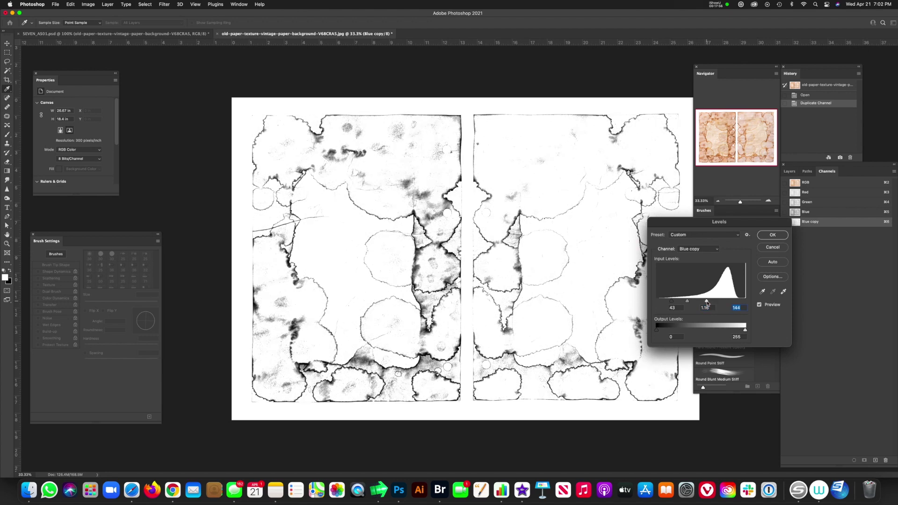
{"action": "left_click", "coordinate": [770, 235]}
Step: Select the white areas with Color Range and add it as a layer mask on the paper layer
{"action": "left_click", "coordinate": [145, 5]}
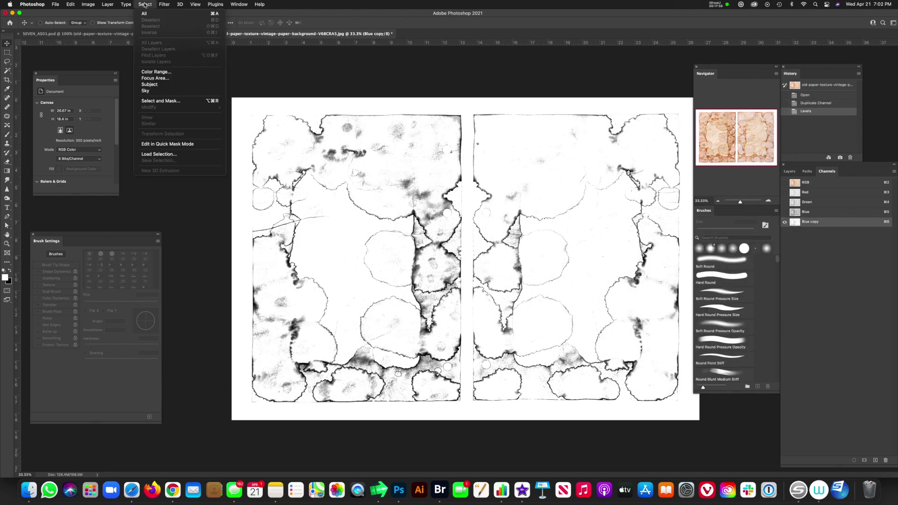
{"action": "left_click", "coordinate": [172, 75]}
{"action": "left_click", "coordinate": [341, 231]}
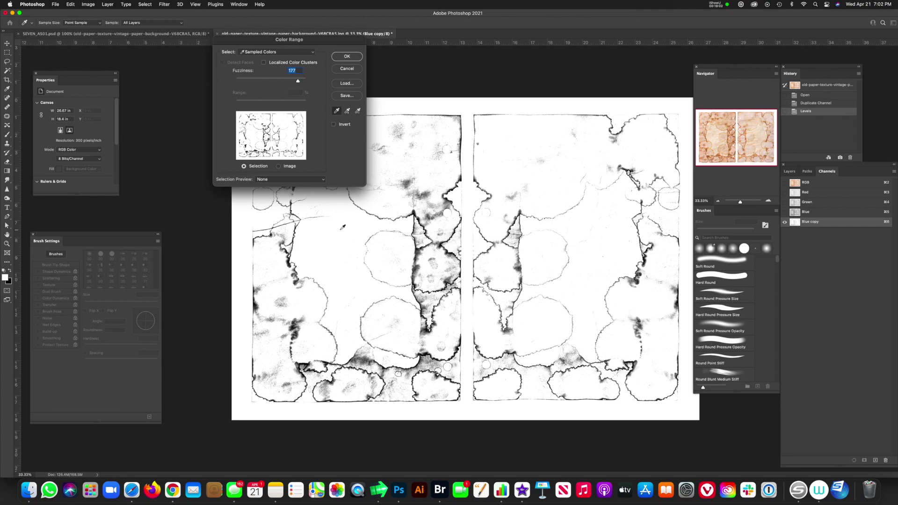
{"action": "left_click", "coordinate": [347, 56]}
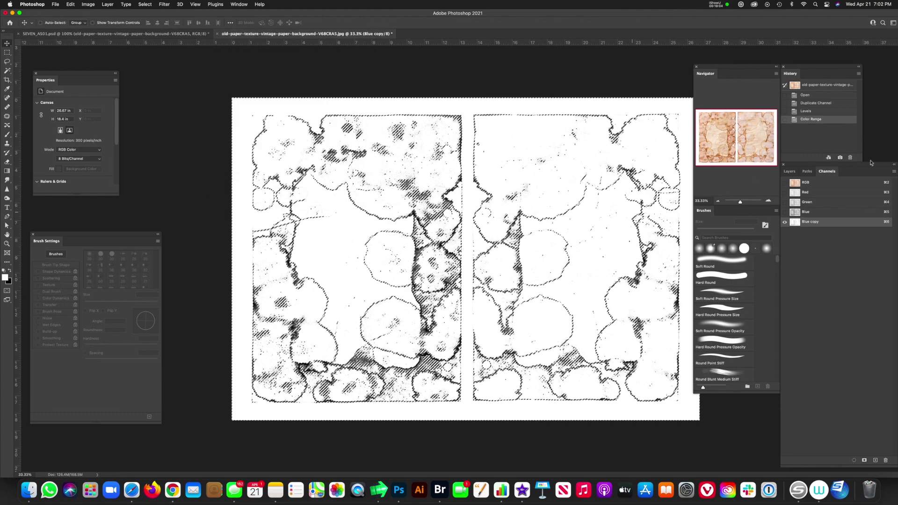
{"action": "left_click", "coordinate": [790, 172]}
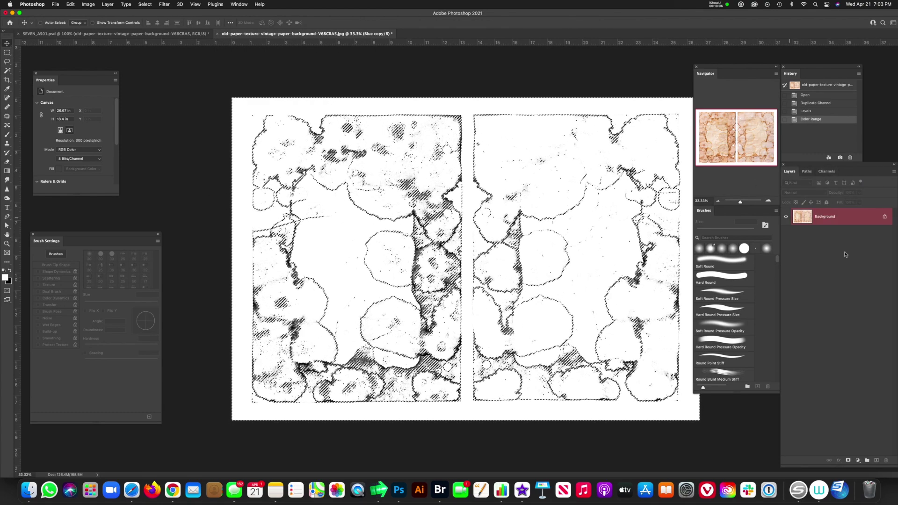
{"action": "left_click", "coordinate": [848, 461]}
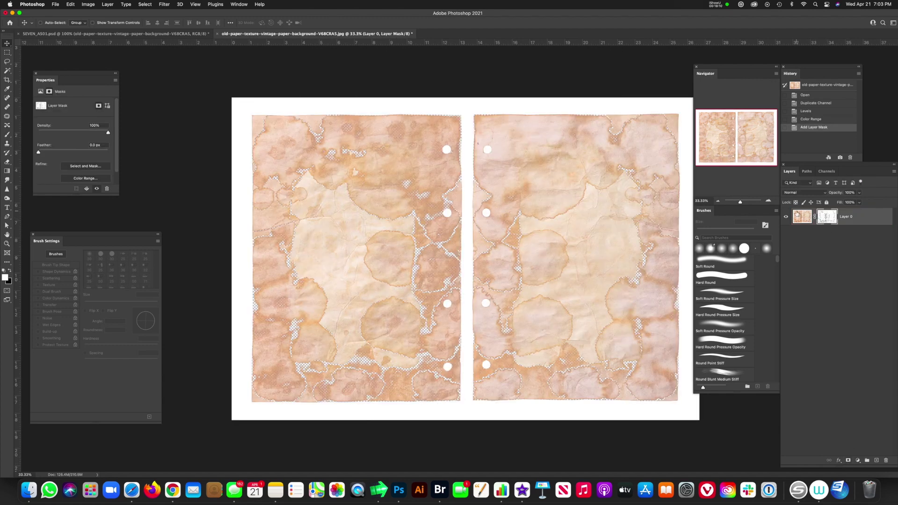
{"action": "left_click", "coordinate": [801, 218]}
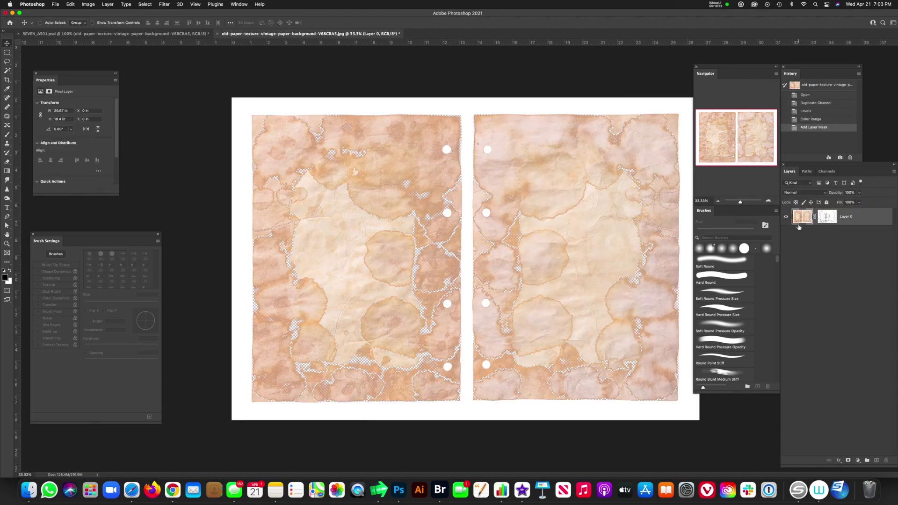
Step: Bring the masked paper layer into SEVEN_AS01.psd as Layer 1 and hide it
{"action": "left_click", "coordinate": [169, 38]}
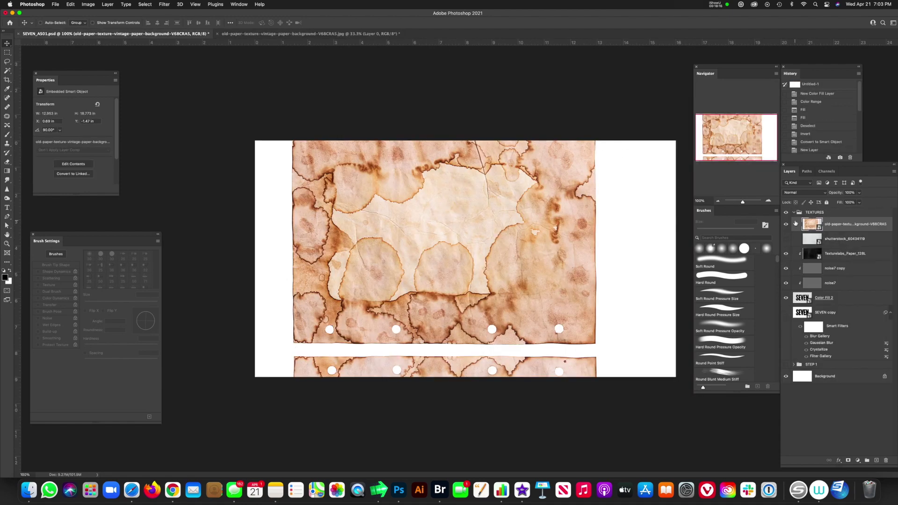
{"action": "left_click_drag", "start_coordinate": [796, 224], "coordinate": [797, 221]}
{"action": "left_click", "coordinate": [786, 224]}
{"action": "left_click", "coordinate": [838, 230]}
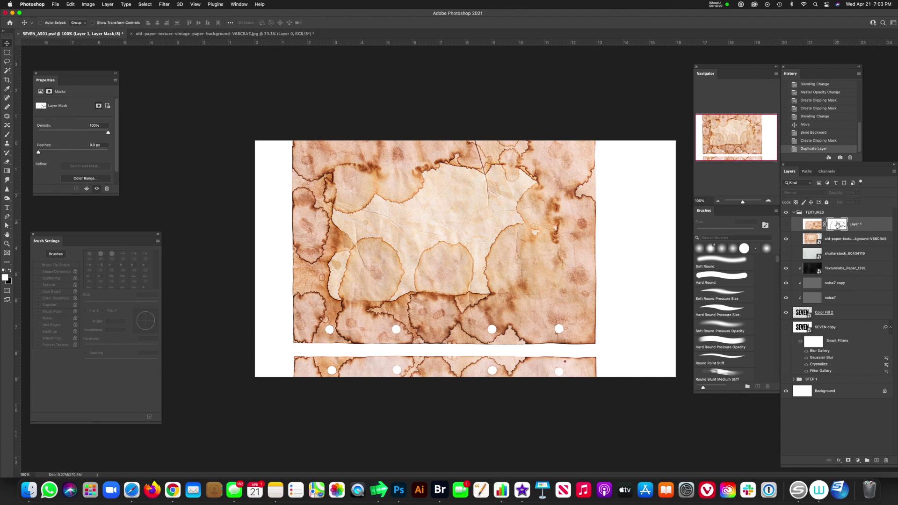
Step: Copy the stain mask onto Color Fill 2, hide the old-paper texture, and unlink the mask
{"action": "left_click_drag", "start_coordinate": [838, 225], "coordinate": [828, 313]}
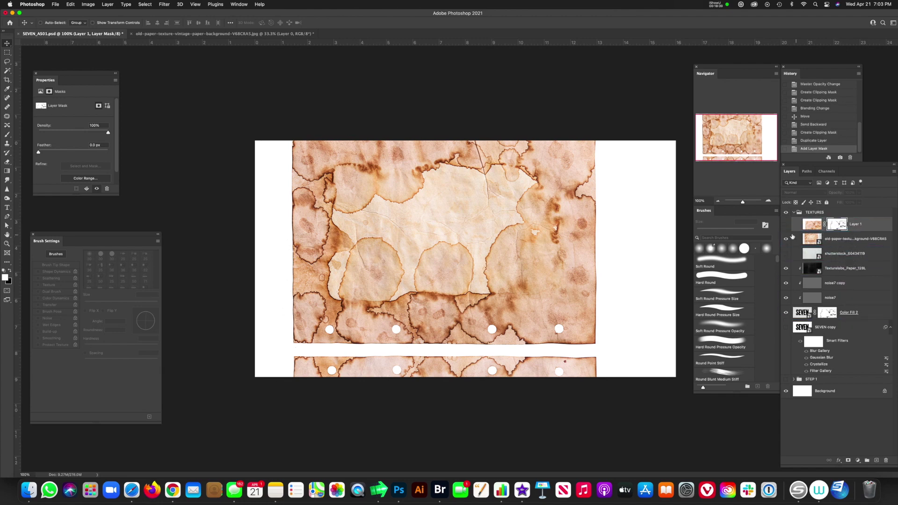
{"action": "left_click", "coordinate": [786, 239]}
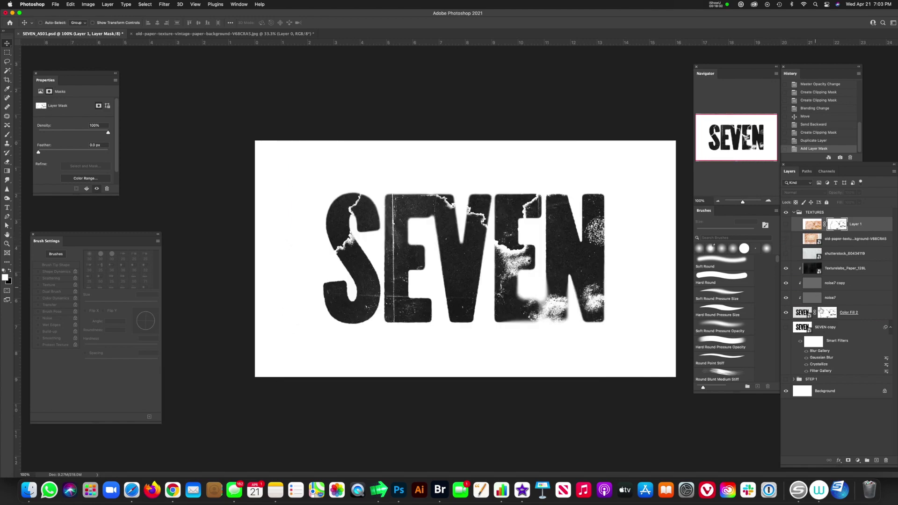
{"action": "left_click", "coordinate": [827, 315]}
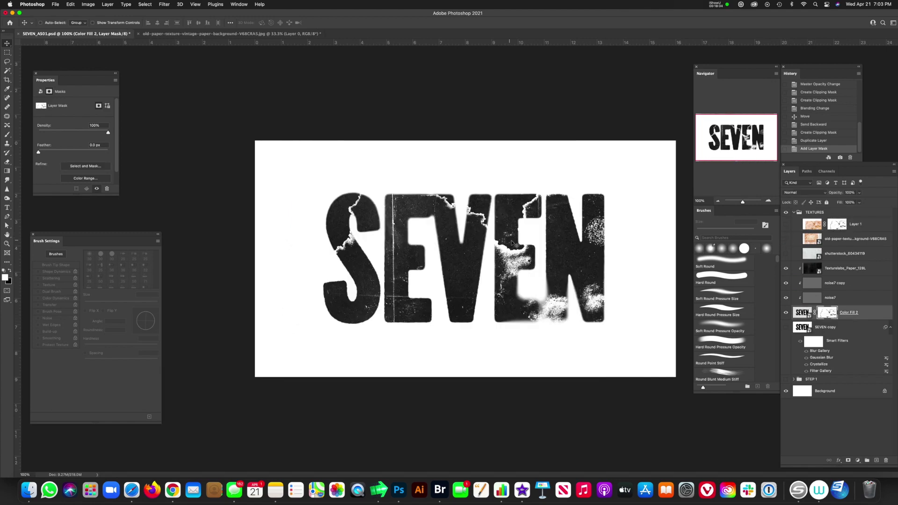
{"action": "key", "text": "super+minus"}
{"action": "key", "text": "super+minus"}
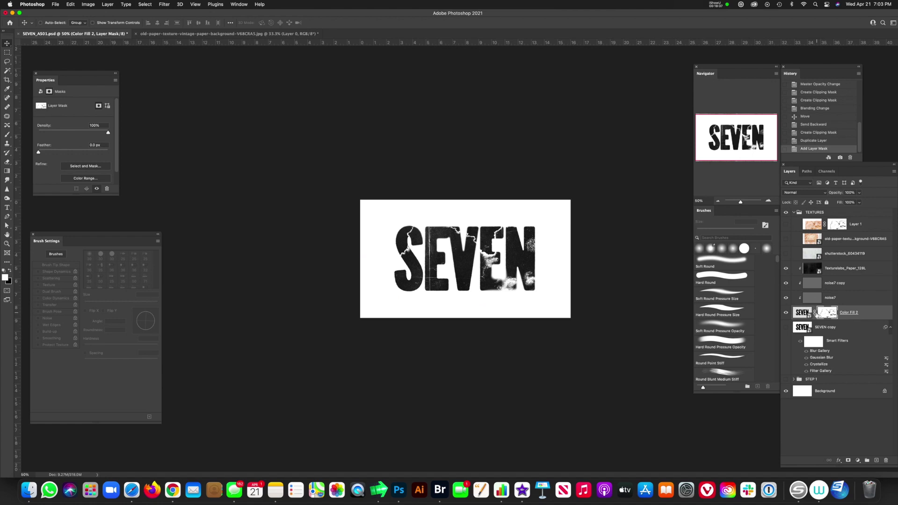
{"action": "left_click", "coordinate": [816, 312]}
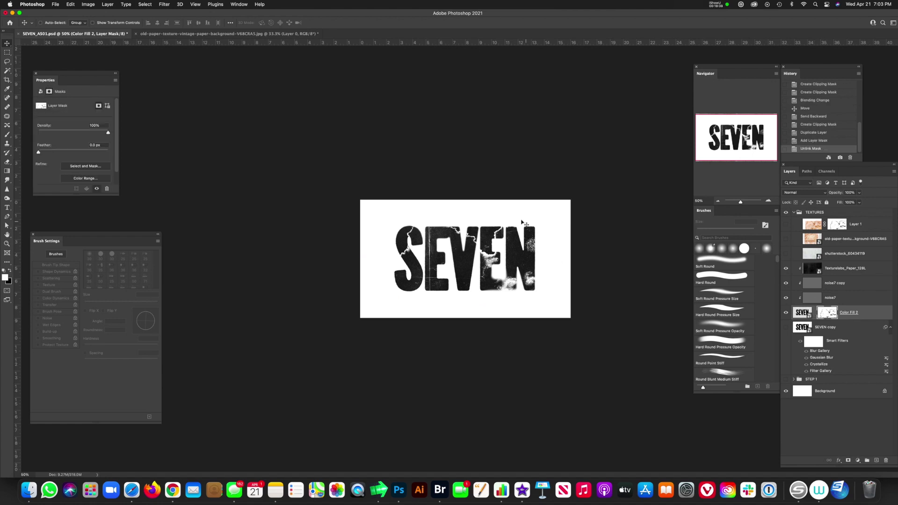
Step: Reposition the Color Fill 2 stain mask over the SEVEN letters and relink it to its layer
{"action": "key", "text": "super+t"}
{"action": "left_click_drag", "start_coordinate": [710, 440], "coordinate": [673, 341]}
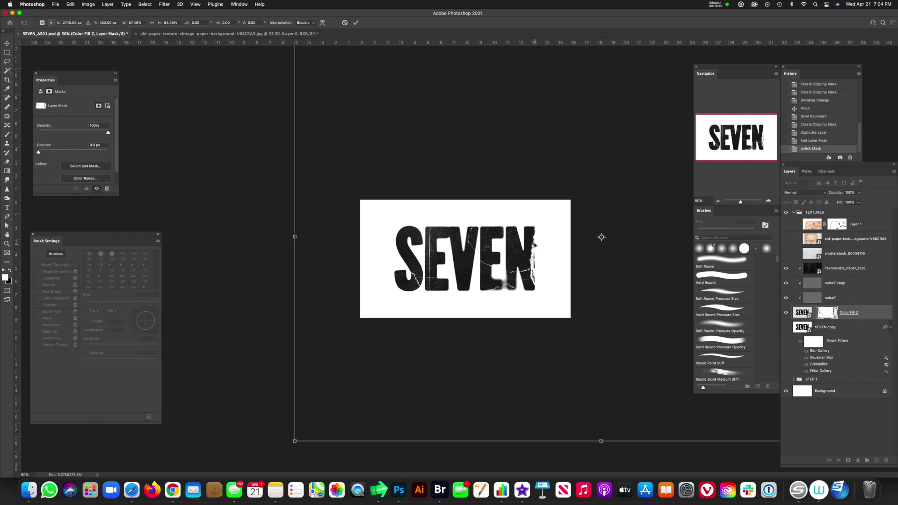
{"action": "left_click_drag", "start_coordinate": [551, 268], "coordinate": [553, 267]}
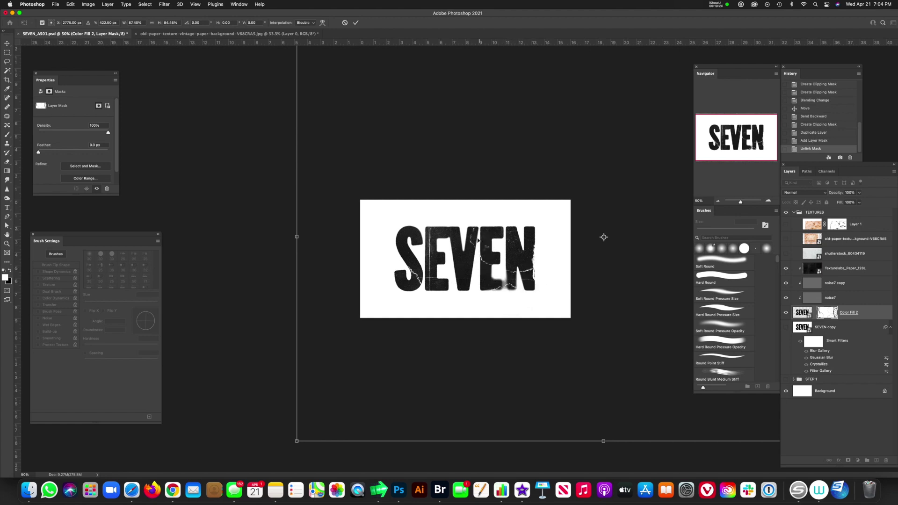
{"action": "key", "text": "Return"}
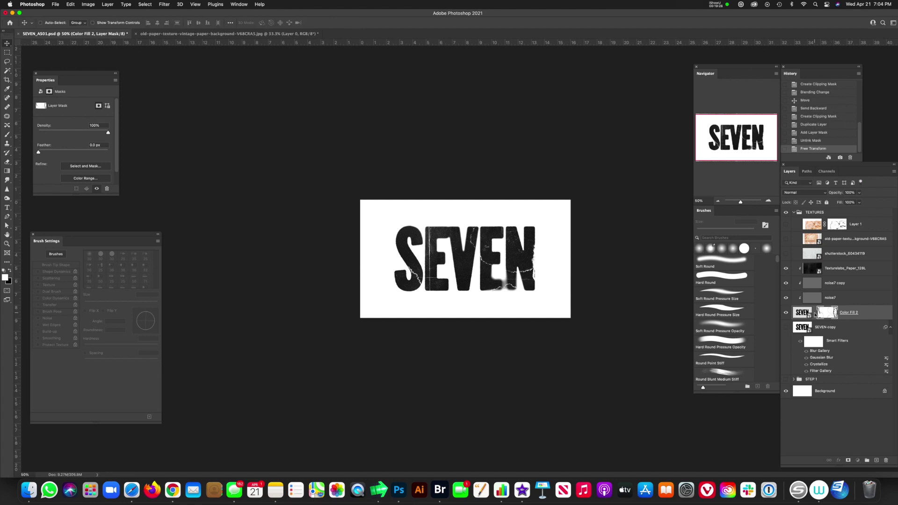
{"action": "left_click", "coordinate": [815, 314]}
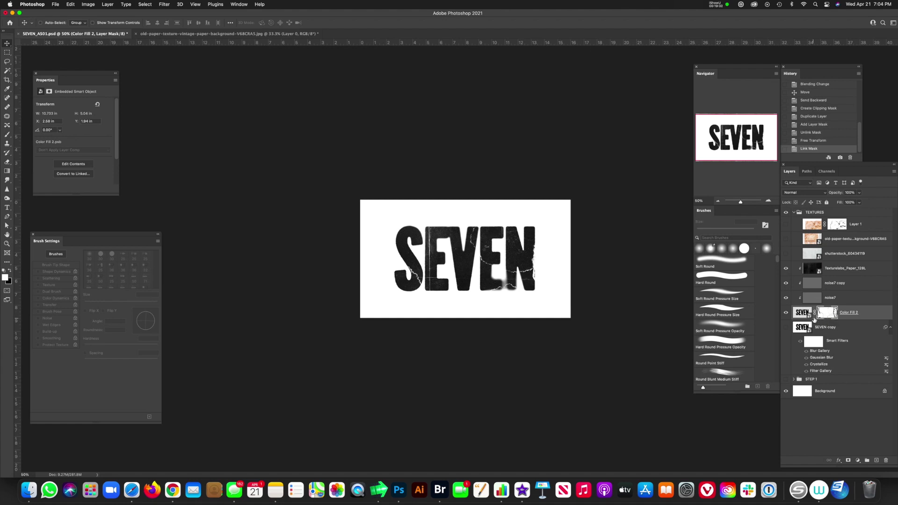
{"action": "left_click", "coordinate": [814, 257]}
Step: Show the crumpled paper texture layer and set its blend mode to Linear Burn
{"action": "left_click", "coordinate": [787, 254]}
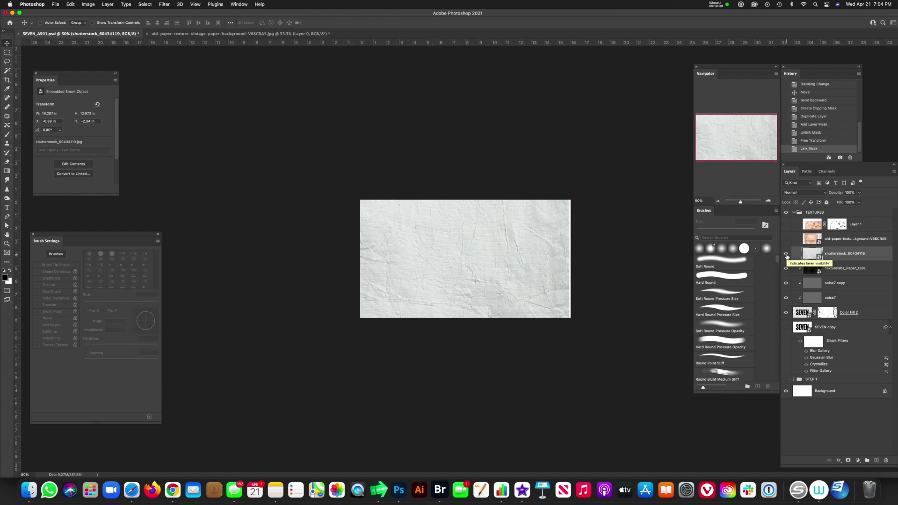
{"action": "left_click", "coordinate": [794, 194]}
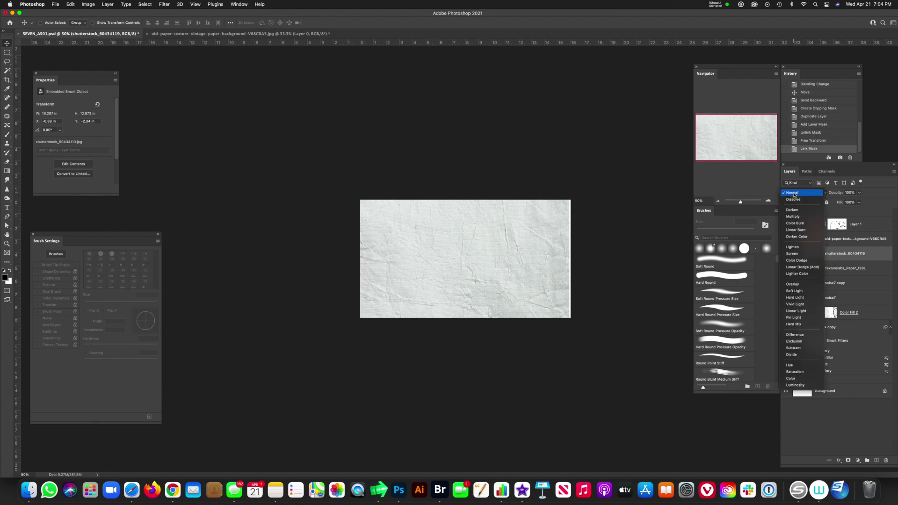
{"action": "left_click", "coordinate": [795, 193]}
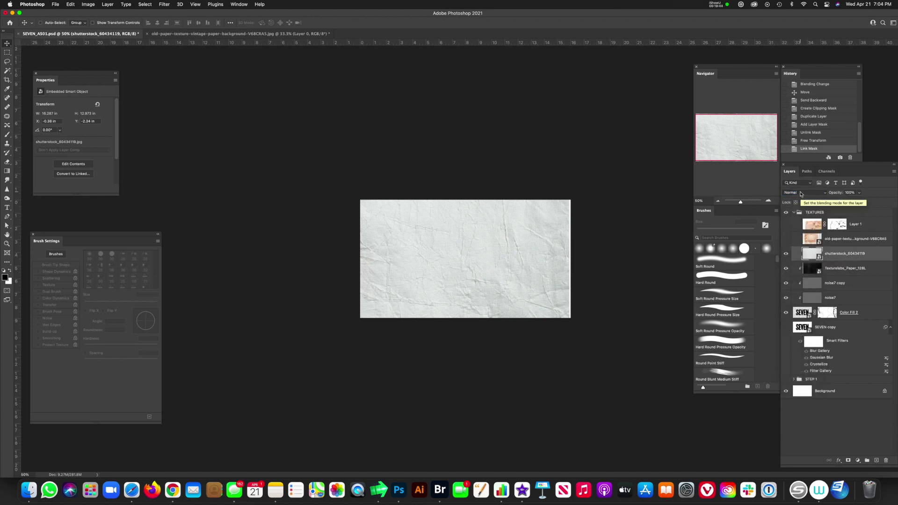
{"action": "left_click", "coordinate": [800, 193]}
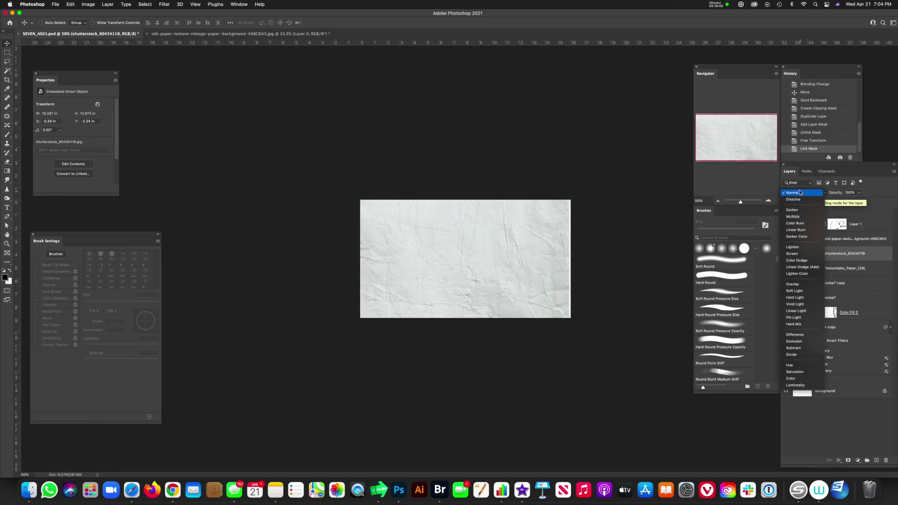
{"action": "left_click", "coordinate": [801, 193]}
{"action": "key", "text": "super+equal"}
{"action": "key", "text": "super+equal"}
{"action": "key", "text": "super+equal"}
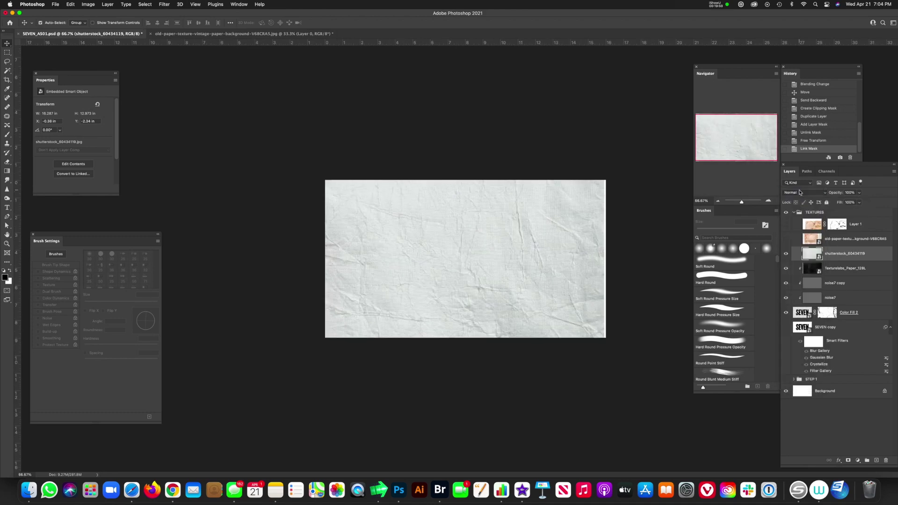
{"action": "key", "text": "super+minus"}
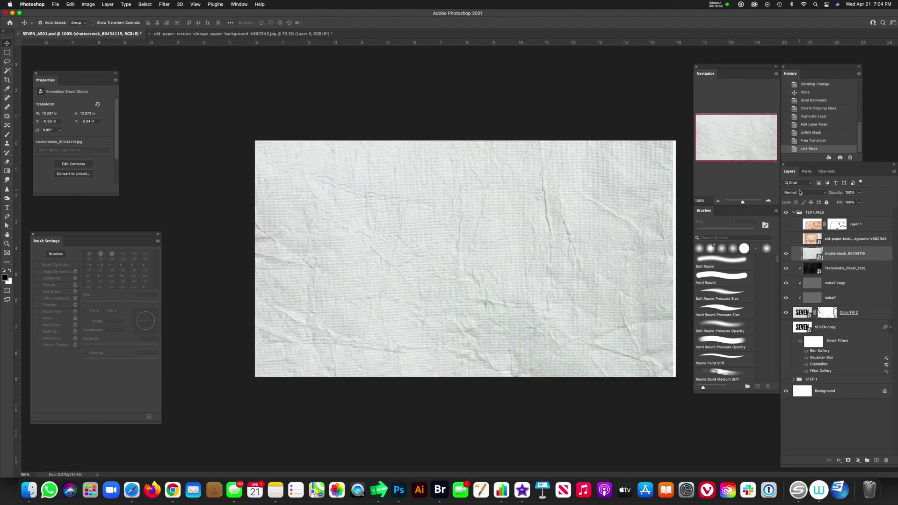
{"action": "left_click", "coordinate": [802, 193]}
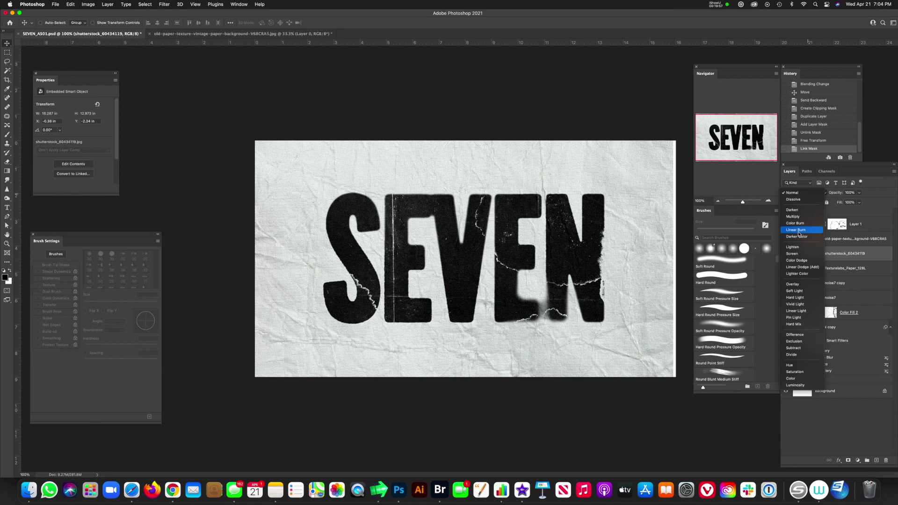
{"action": "left_click", "coordinate": [799, 231]}
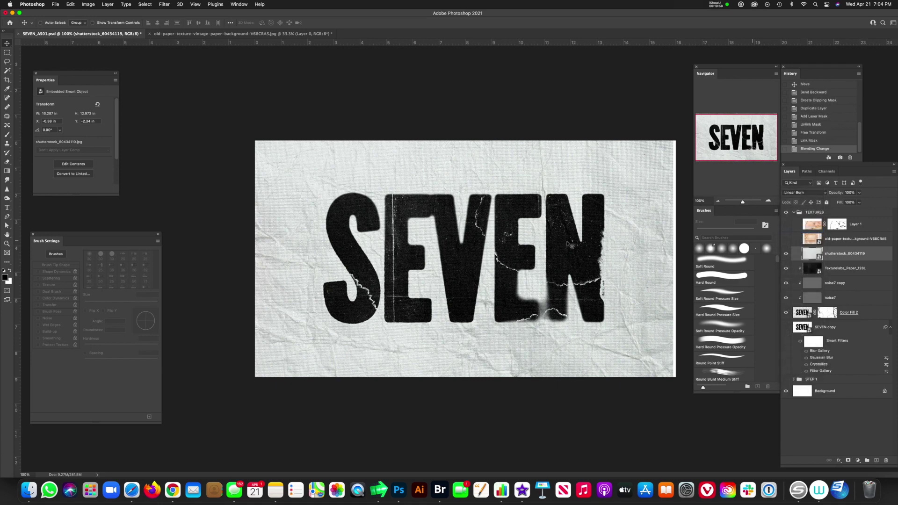
{"action": "left_click", "coordinate": [800, 194]}
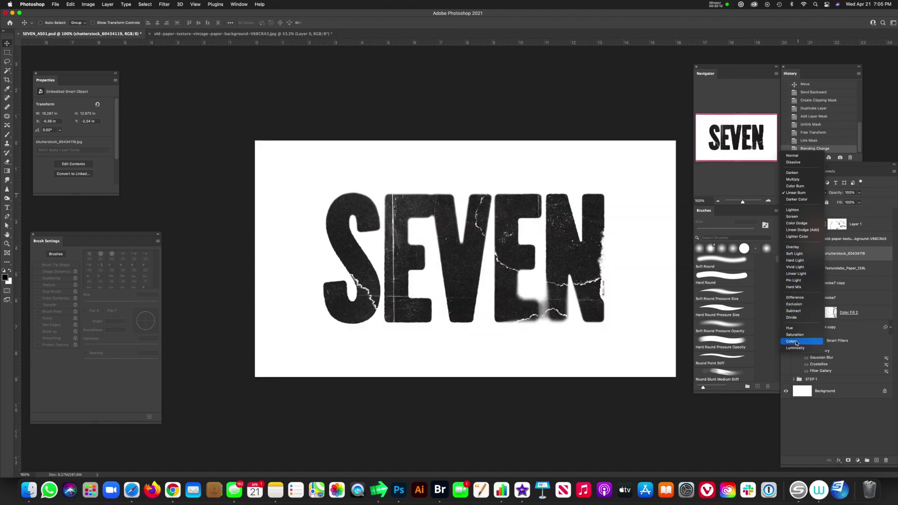
{"action": "left_click", "coordinate": [796, 193]}
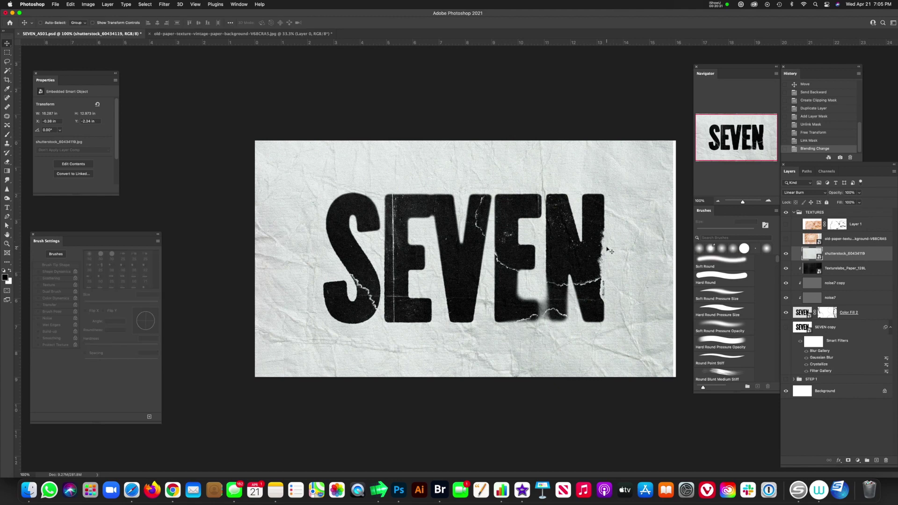
Step: Nudge the paper texture right, move it down one level, and clip it to the layer below
{"action": "left_click_drag", "start_coordinate": [611, 251], "coordinate": [618, 249]}
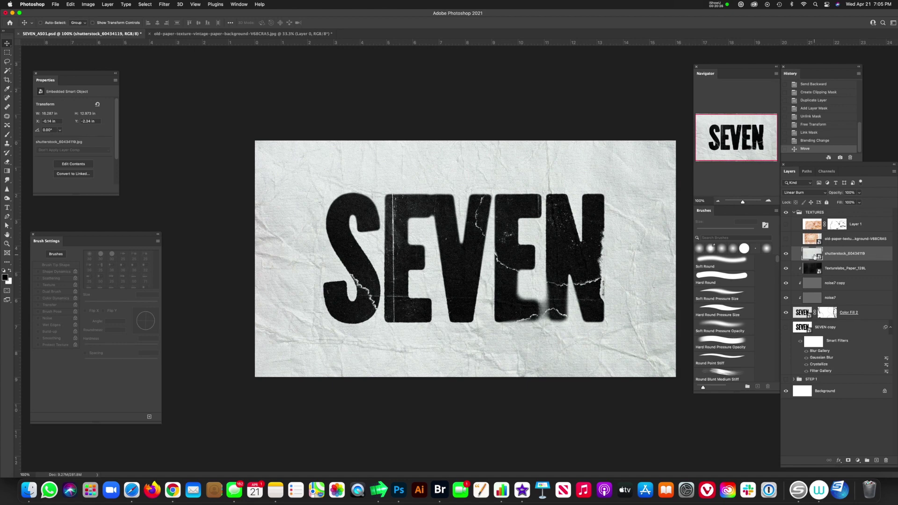
{"action": "key", "text": "super+bracketleft"}
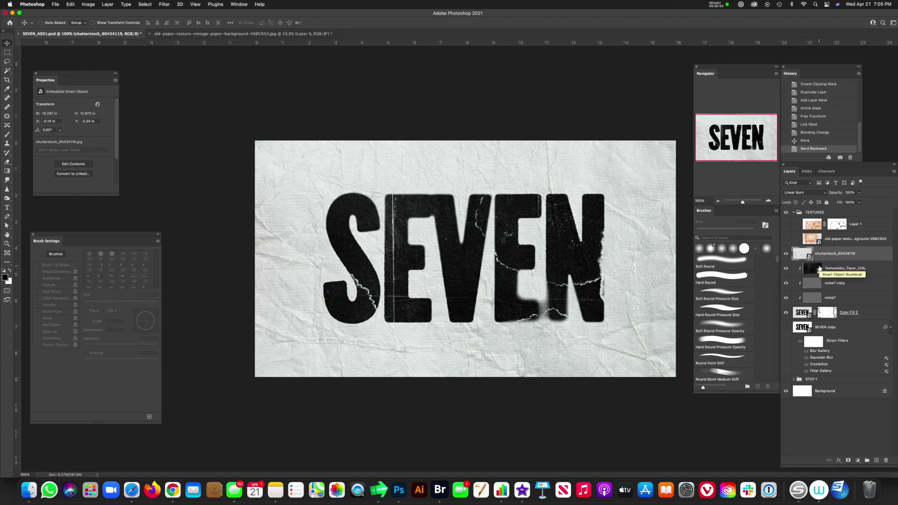
{"action": "key", "text": "super+alt+g"}
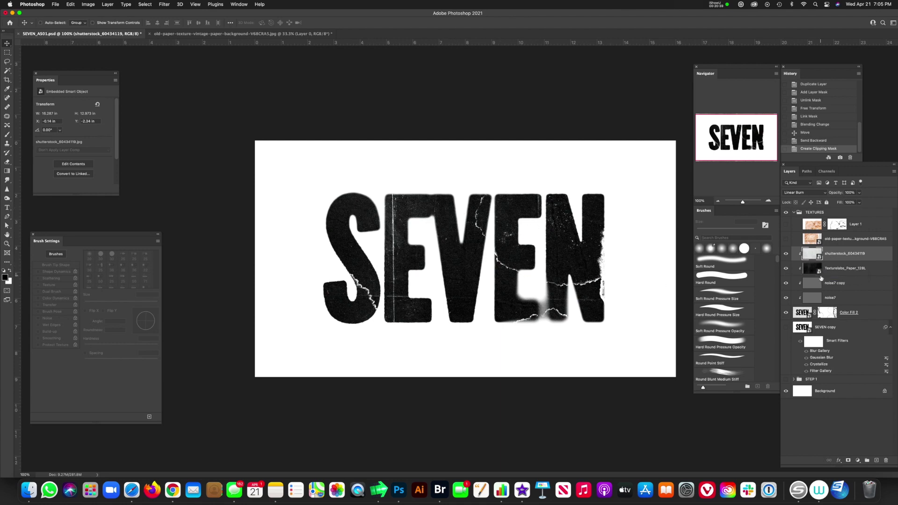
{"action": "key", "text": "alt+bracketleft"}
{"action": "key", "text": "alt+bracketleft"}
{"action": "key", "text": "alt+bracketleft"}
{"action": "key", "text": "alt+bracketleft"}
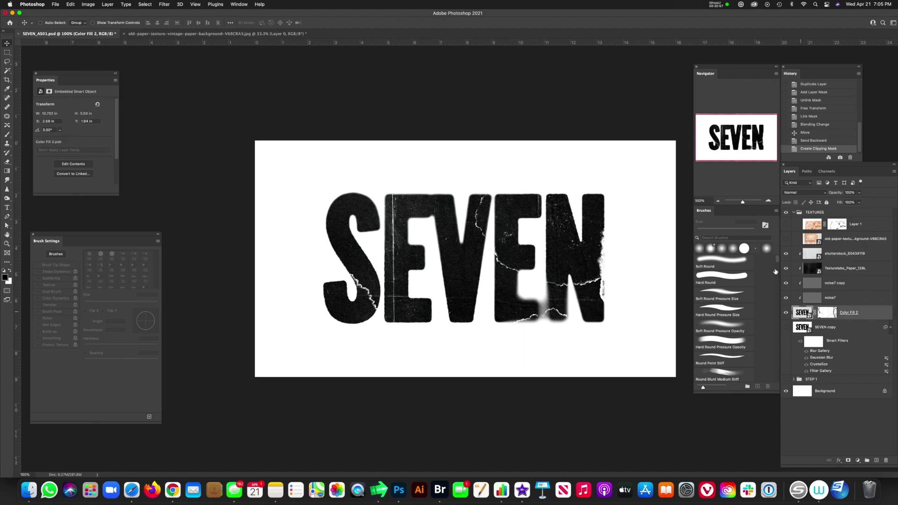
{"action": "left_click", "coordinate": [164, 4]}
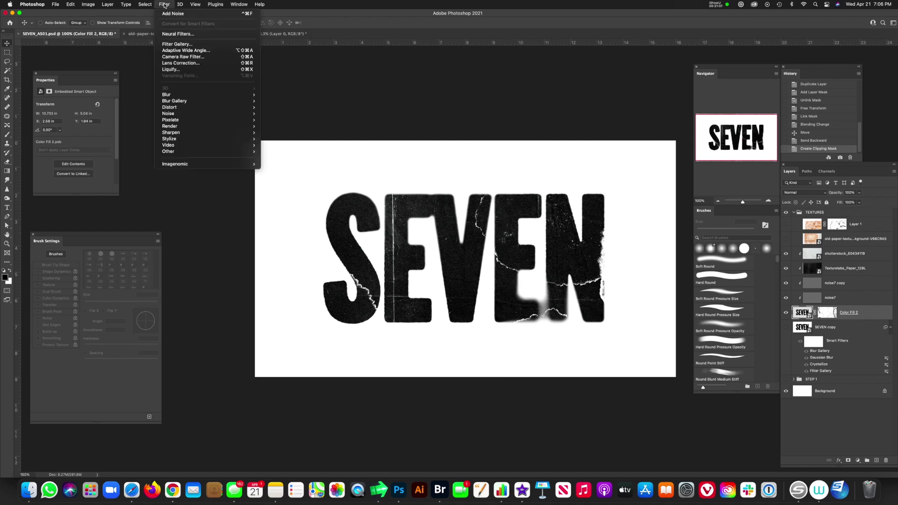
Step: Start a Field Blur with pins on the E, N, S-E junction and a weaker upper S
{"action": "mouse_move", "coordinate": [183, 104]}
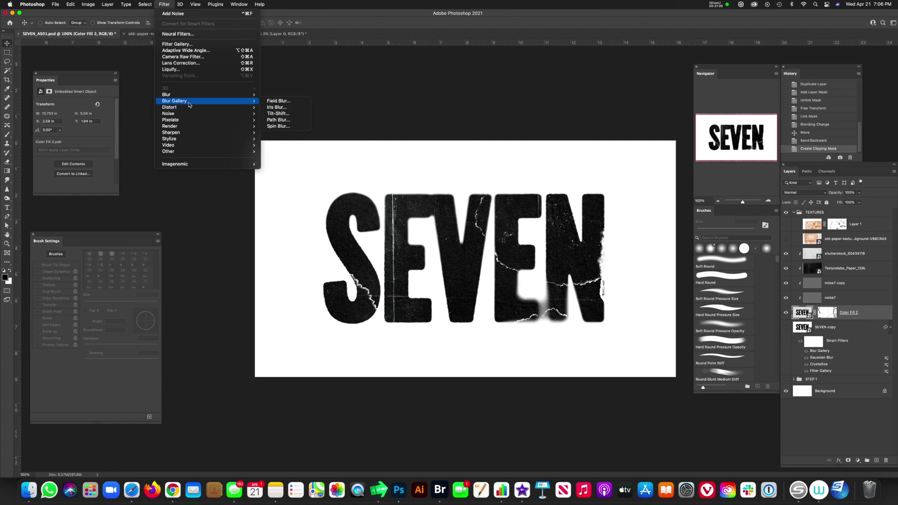
{"action": "left_click", "coordinate": [278, 101]}
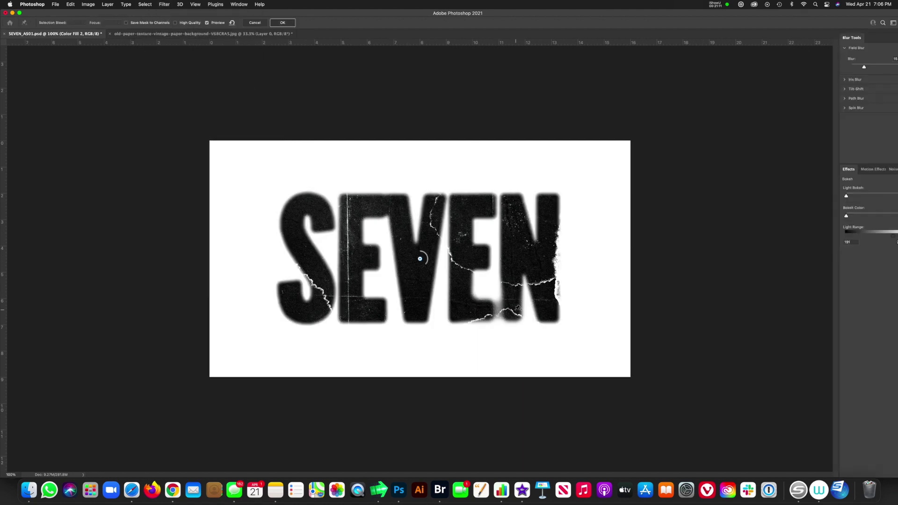
{"action": "left_click_drag", "start_coordinate": [421, 259], "coordinate": [492, 320]}
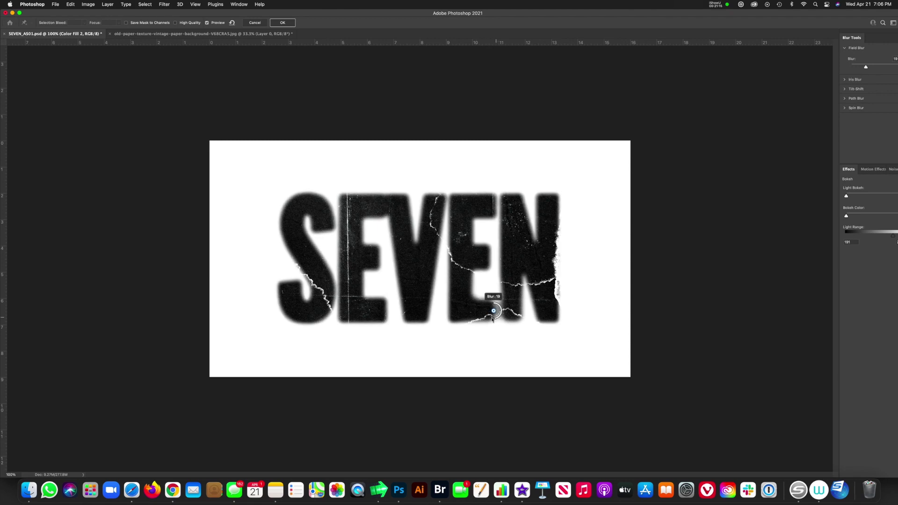
{"action": "left_click", "coordinate": [554, 313]}
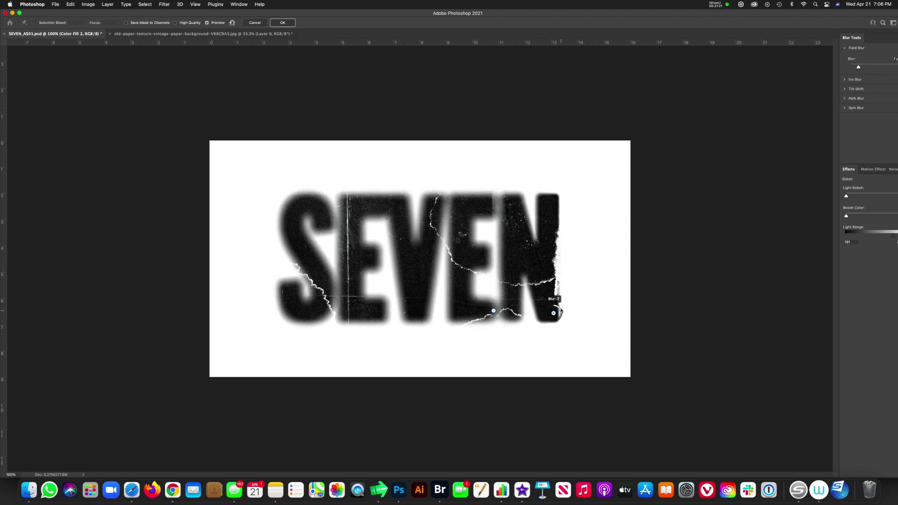
{"action": "left_click", "coordinate": [339, 296]}
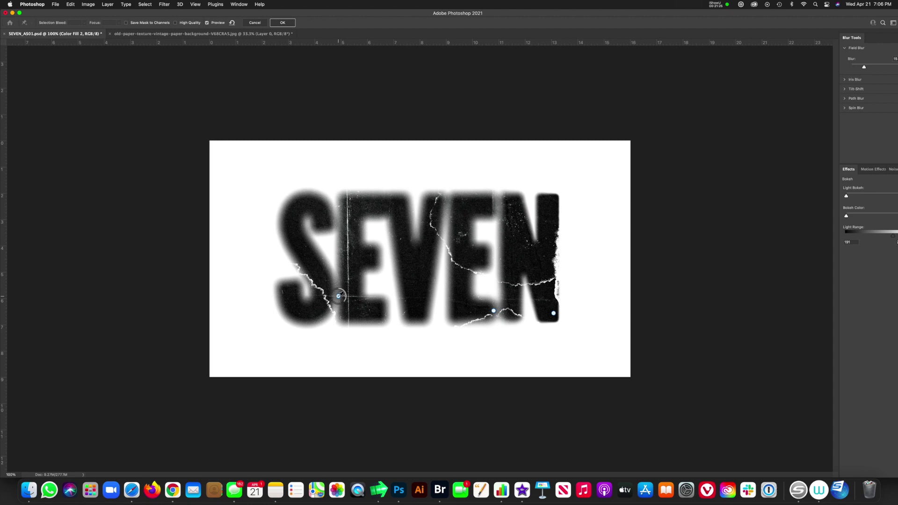
{"action": "left_click", "coordinate": [299, 220]}
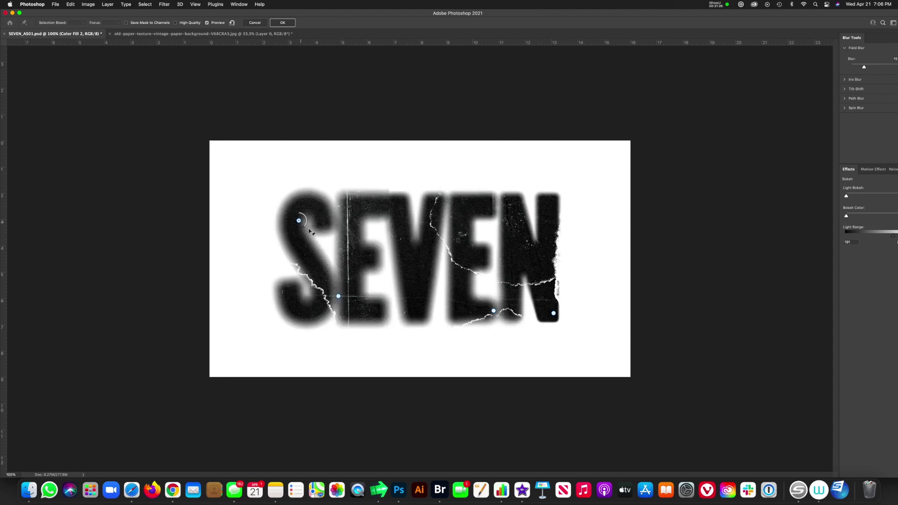
{"action": "left_click_drag", "start_coordinate": [305, 227], "coordinate": [303, 212]}
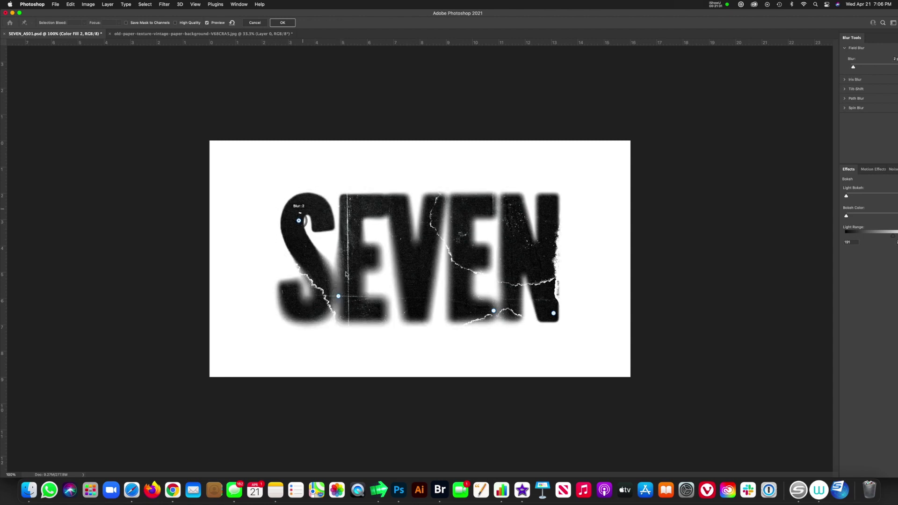
Step: Add blur pins on the lower S, the E's and between V and E, then apply
{"action": "left_click", "coordinate": [286, 296]}
{"action": "left_click", "coordinate": [372, 253]}
{"action": "left_click", "coordinate": [384, 311]}
{"action": "left_click", "coordinate": [455, 314]}
{"action": "left_click", "coordinate": [474, 207]}
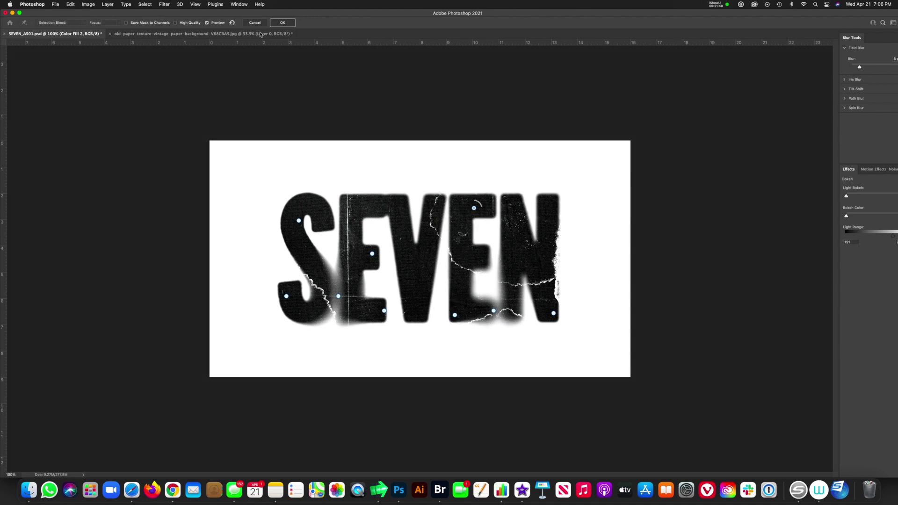
{"action": "left_click", "coordinate": [283, 23]}
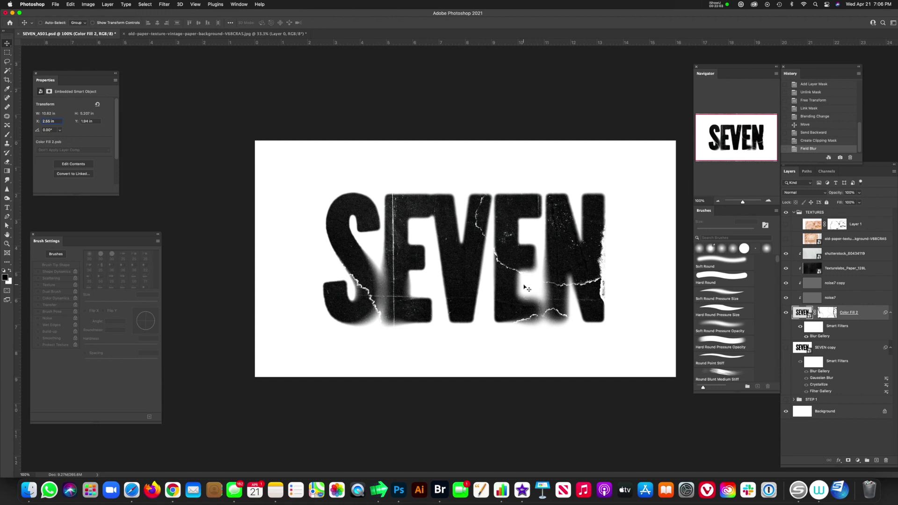
Step: Target Color Fill 2's layer mask with a soft round brush and white painting colour
{"action": "left_click", "coordinate": [827, 312]}
{"action": "key", "text": "x"}
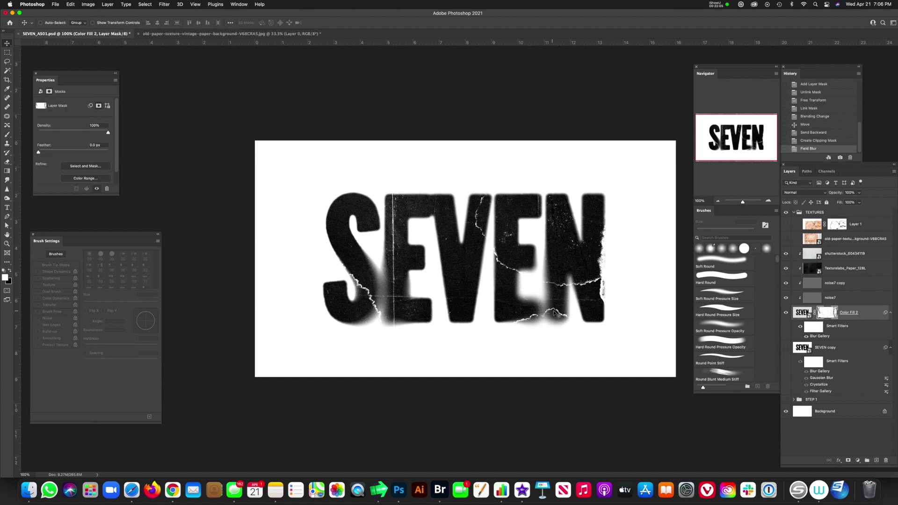
{"action": "key", "text": "b"}
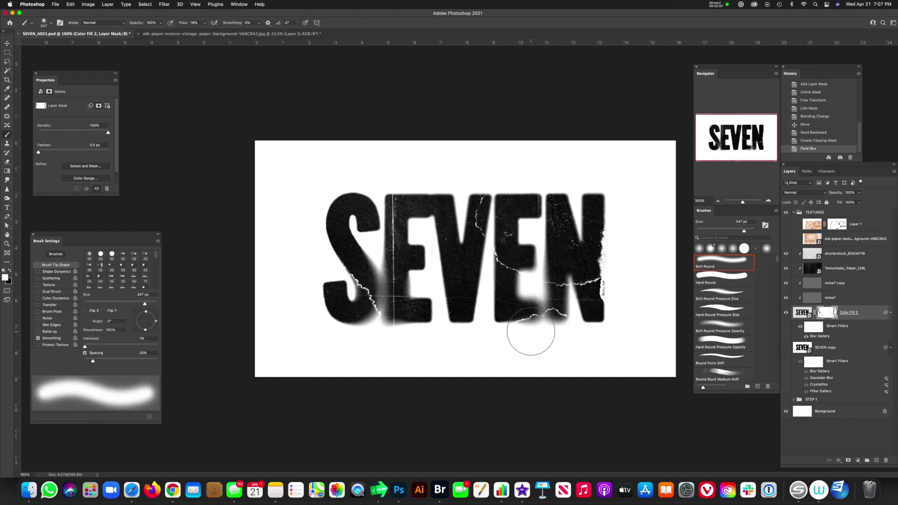
{"action": "key", "text": "x"}
{"action": "left_click_drag", "start_coordinate": [531, 321], "coordinate": [519, 321]}
{"action": "key", "text": "super+z"}
{"action": "left_click", "coordinate": [802, 312]}
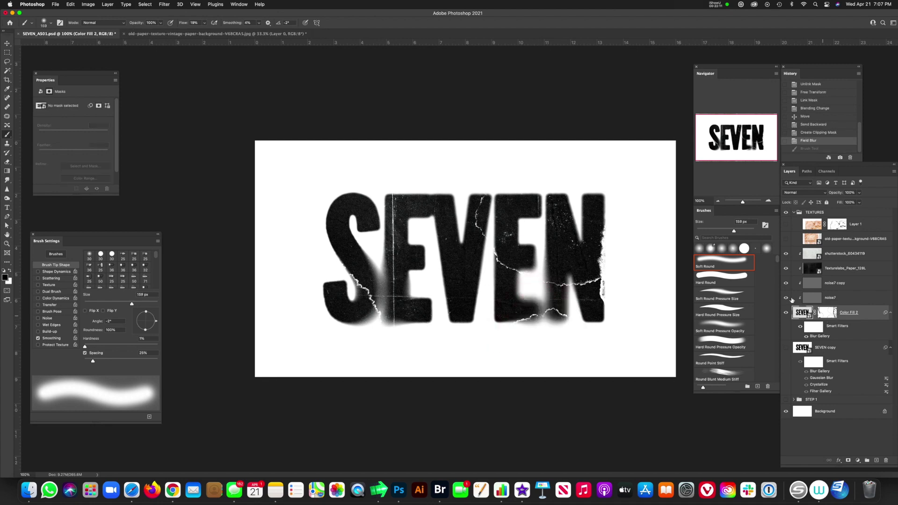
{"action": "key", "text": "x"}
{"action": "left_click", "coordinate": [827, 313]}
Step: Paint the mask to fade the lower part of the second E, undoing excess strokes
{"action": "mouse_move", "coordinate": [513, 320]}
{"action": "left_mouse_down"}
{"action": "mouse_move", "coordinate": [554, 301]}
{"action": "mouse_move", "coordinate": [558, 287]}
{"action": "mouse_move", "coordinate": [601, 287]}
{"action": "left_mouse_up"}
{"action": "left_click_drag", "start_coordinate": [501, 261], "coordinate": [490, 260]}
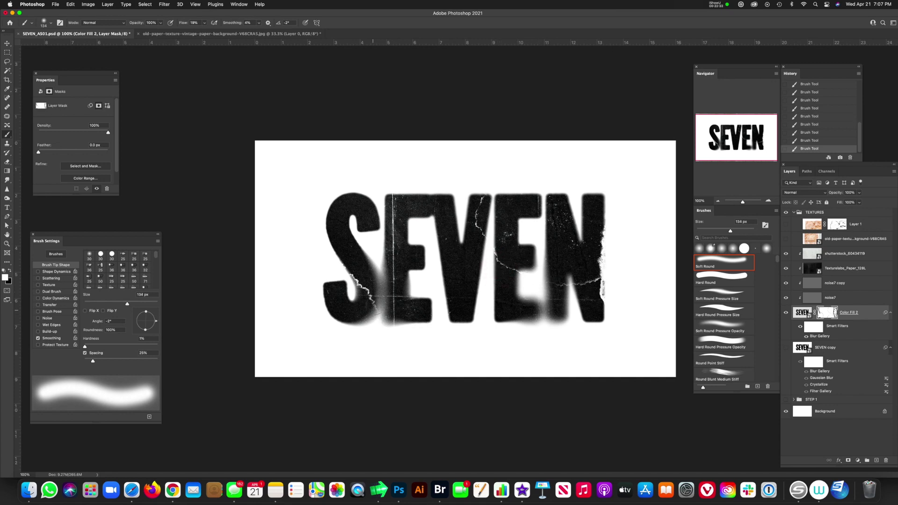
{"action": "left_click_drag", "start_coordinate": [380, 304], "coordinate": [355, 303]}
{"action": "key", "text": "x"}
{"action": "key", "text": "super+z"}
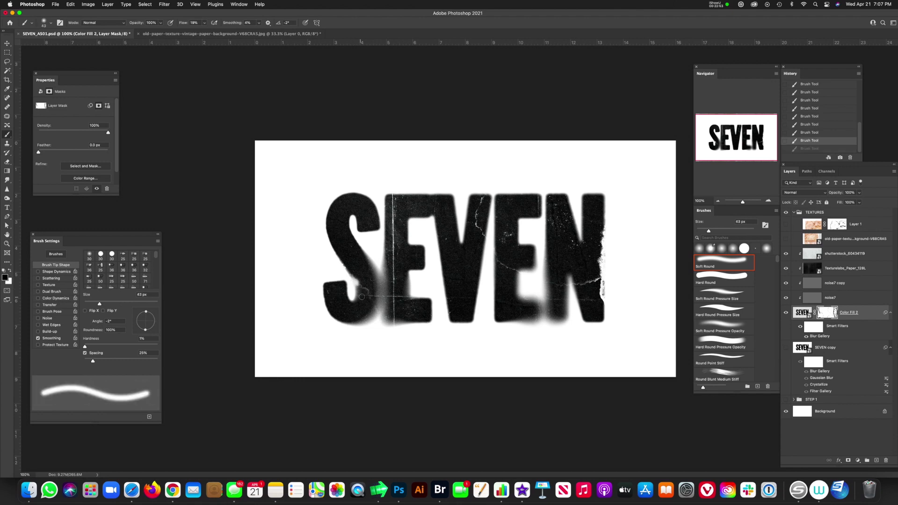
{"action": "key", "text": "super+z"}
{"action": "left_click", "coordinate": [843, 254]}
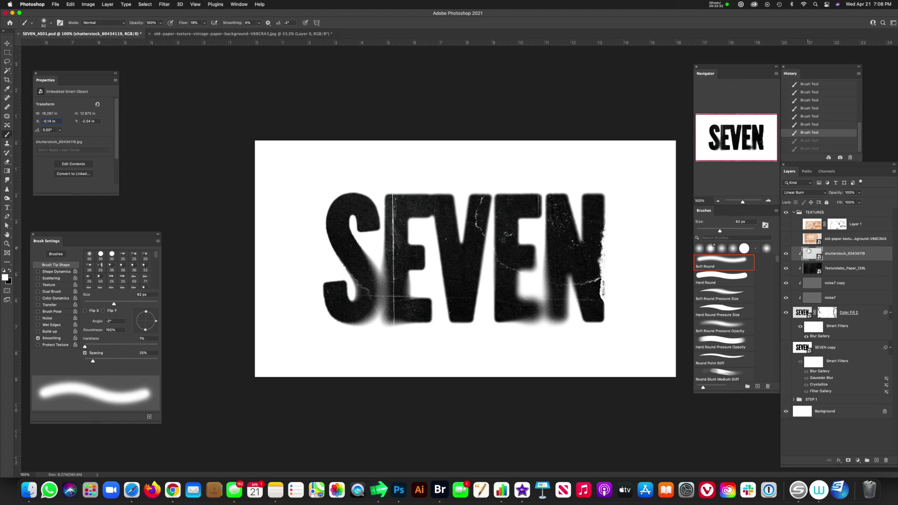
Step: Duplicate the paper textures, move the Texturelabs copy to the top, and clip the shutterstock layer
{"action": "key", "text": "super+j"}
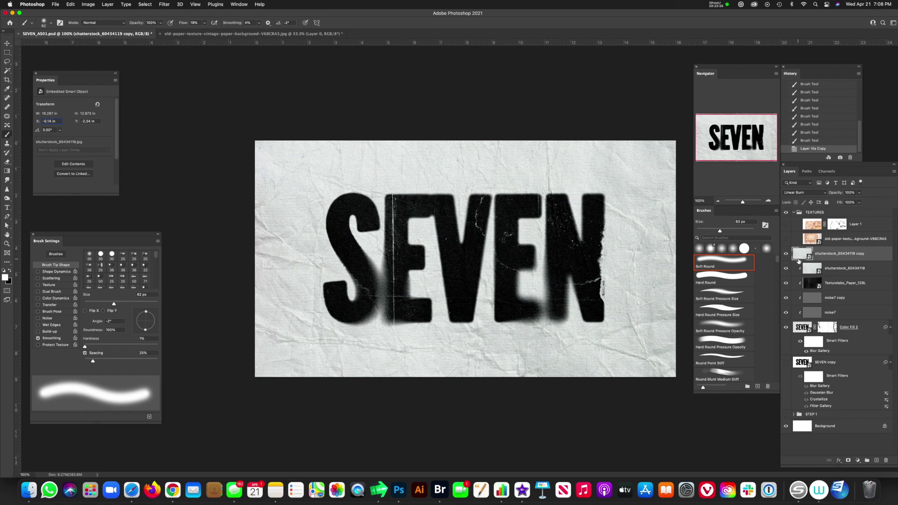
{"action": "left_click", "coordinate": [811, 286]}
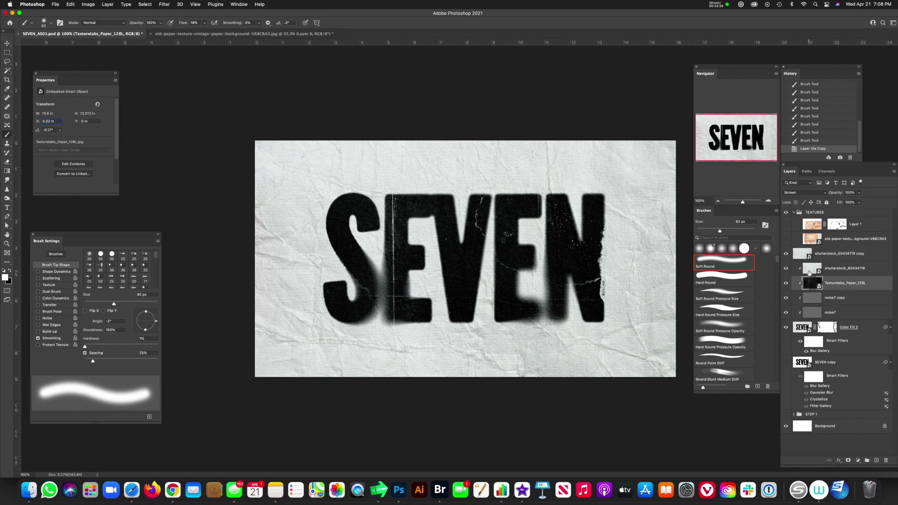
{"action": "key", "text": "super+j"}
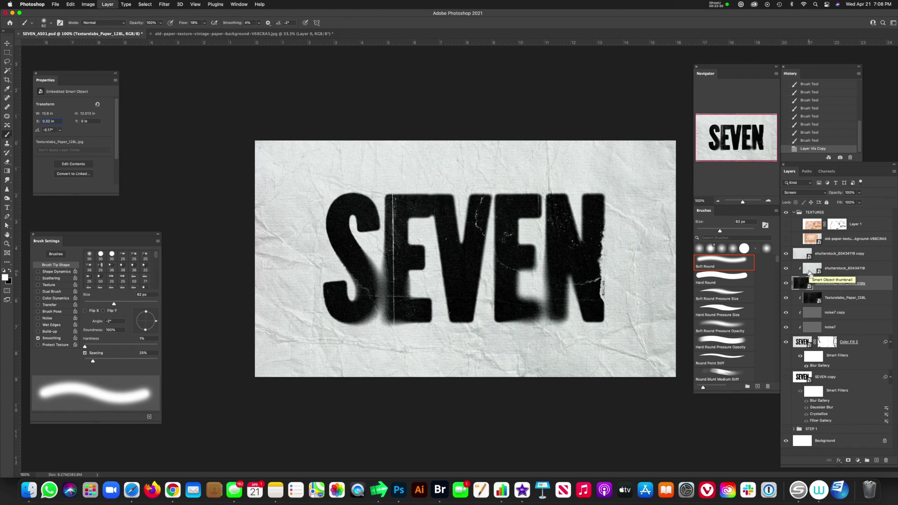
{"action": "left_click_drag", "start_coordinate": [809, 283], "coordinate": [814, 248]}
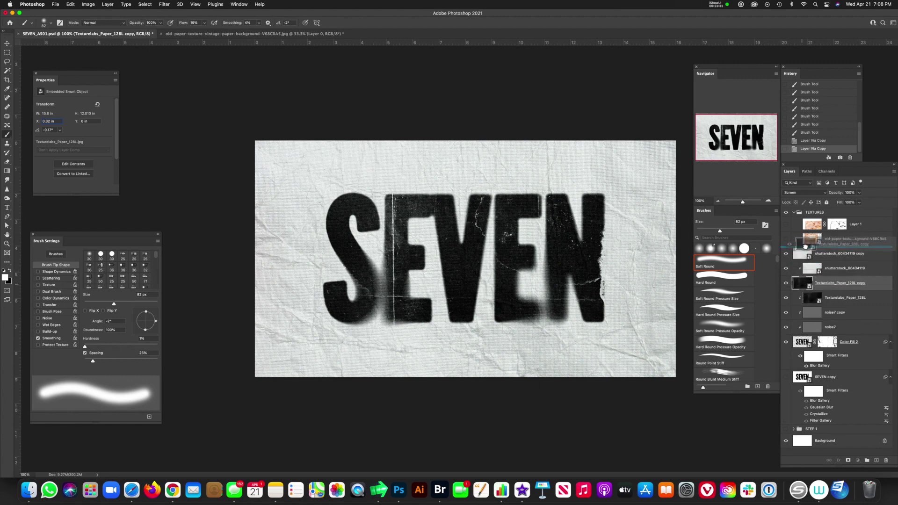
{"action": "left_click", "coordinate": [819, 283]}
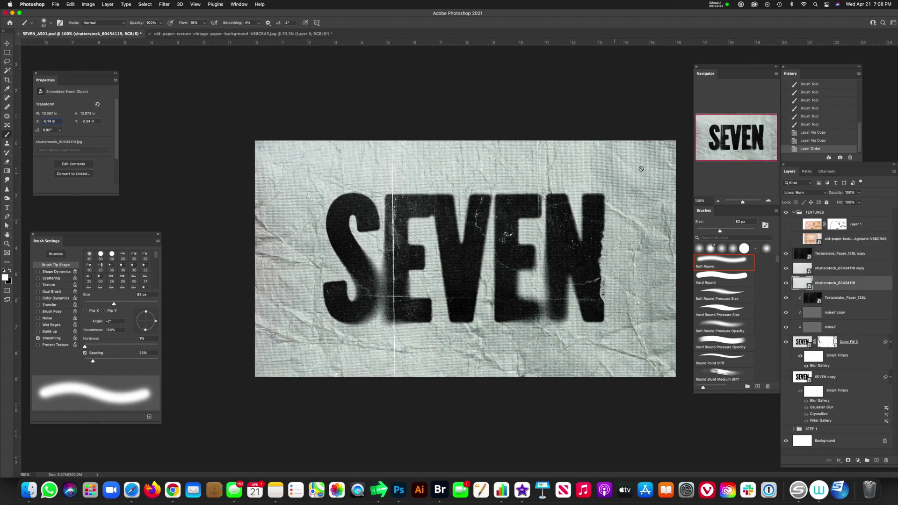
{"action": "key", "text": "super+alt+g"}
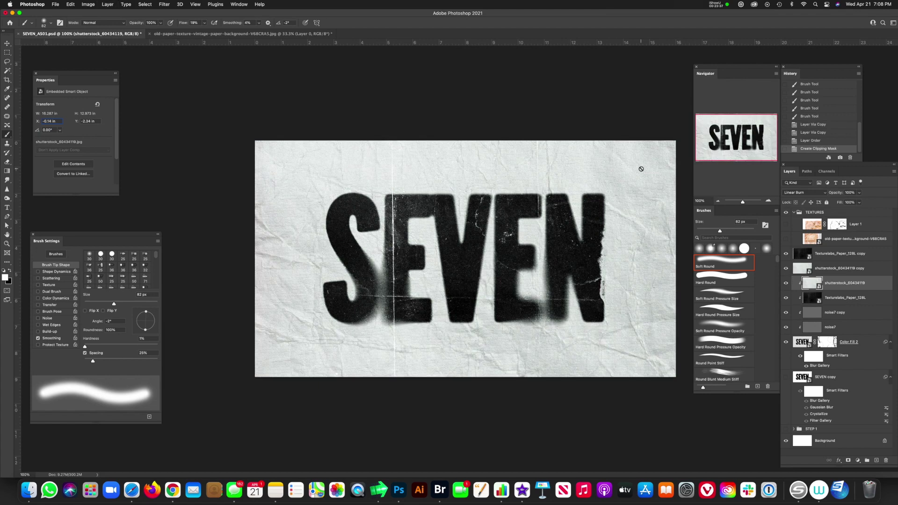
Step: Keep the Texturelabs_Paper_128L copy in Screen mode and shift it to the left
{"action": "left_click", "coordinate": [802, 271]}
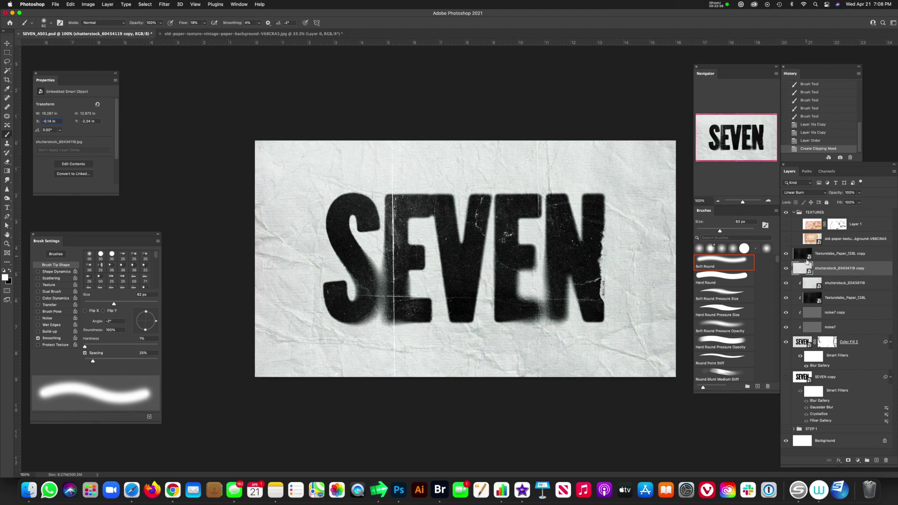
{"action": "left_click", "coordinate": [800, 256]}
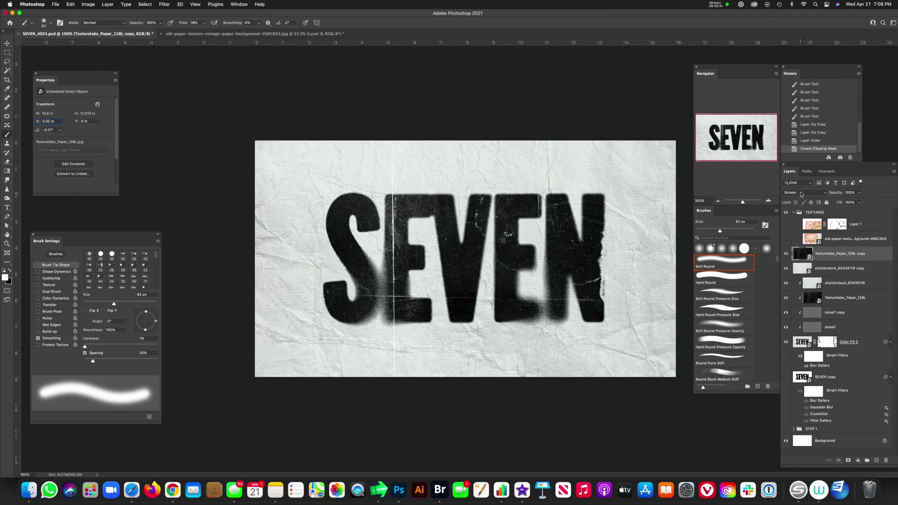
{"action": "left_click", "coordinate": [801, 193]}
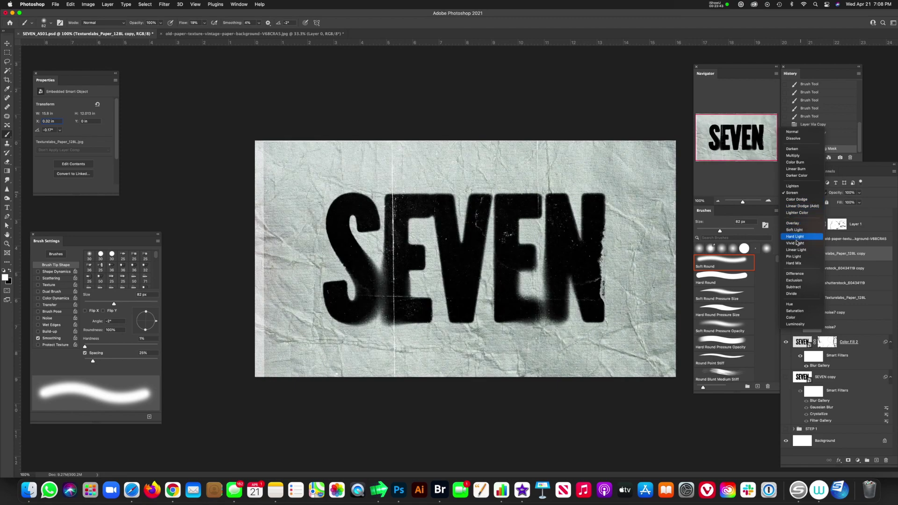
{"action": "left_click", "coordinate": [741, 256]}
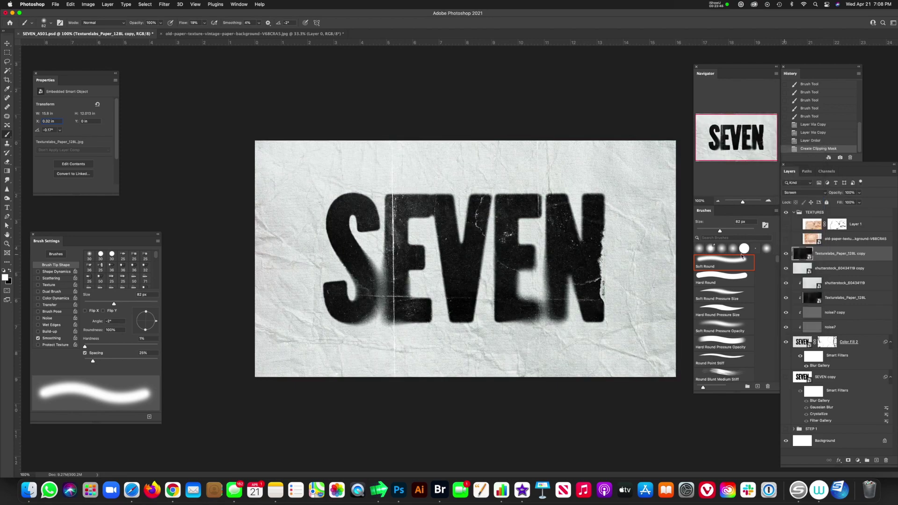
{"action": "key", "text": "v"}
{"action": "left_click_drag", "start_coordinate": [585, 218], "coordinate": [499, 220]}
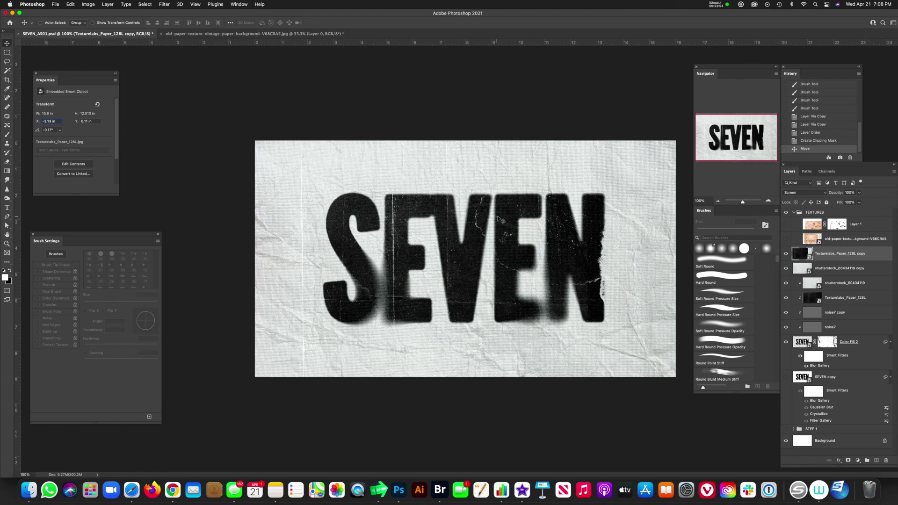
Step: Move the shutterstock copy below Color Fill 2 and set its blend mode to Normal
{"action": "left_click", "coordinate": [801, 272]}
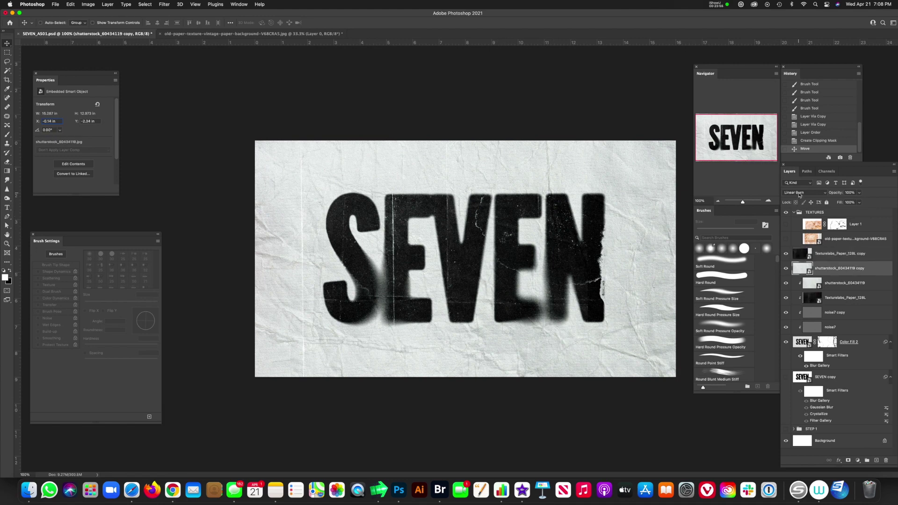
{"action": "left_click_drag", "start_coordinate": [795, 270], "coordinate": [802, 365]}
{"action": "left_click", "coordinate": [805, 192]}
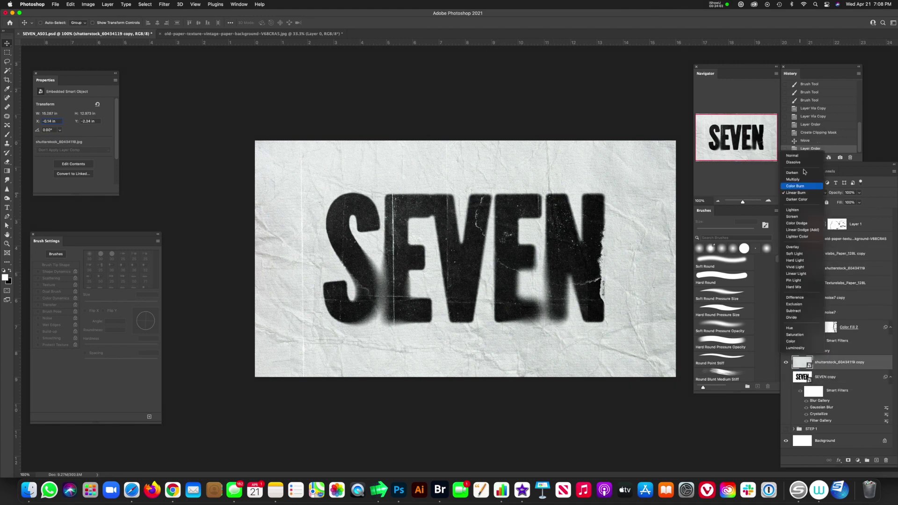
{"action": "left_click", "coordinate": [796, 155]}
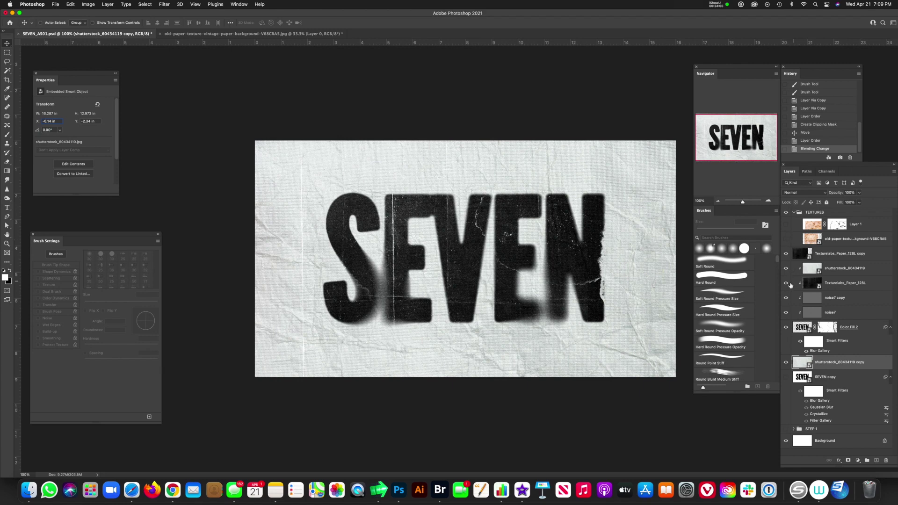
Step: Rotate the Texturelabs_Paper_128L copy about 88° and shift it down
{"action": "left_click", "coordinate": [837, 253]}
{"action": "key", "text": "super+t"}
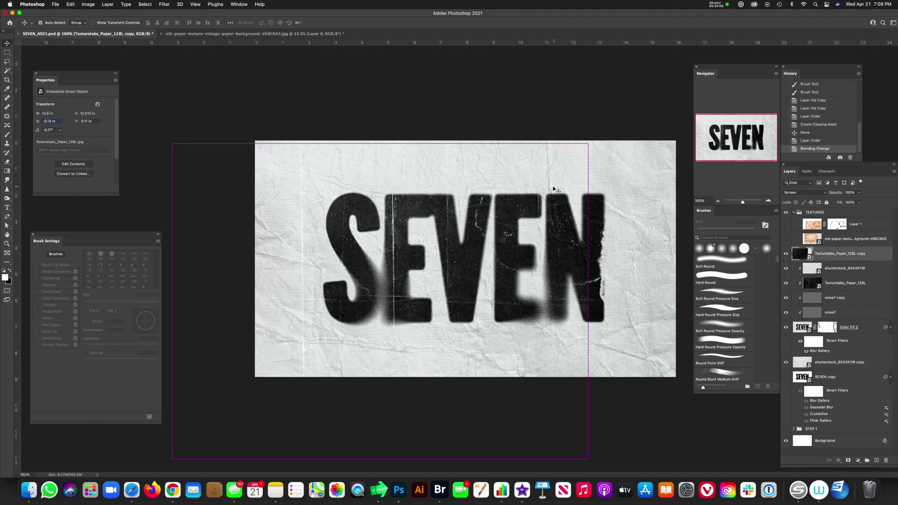
{"action": "left_click_drag", "start_coordinate": [608, 142], "coordinate": [280, 120]}
{"action": "left_click_drag", "start_coordinate": [543, 169], "coordinate": [531, 225]}
{"action": "key", "text": "Return"}
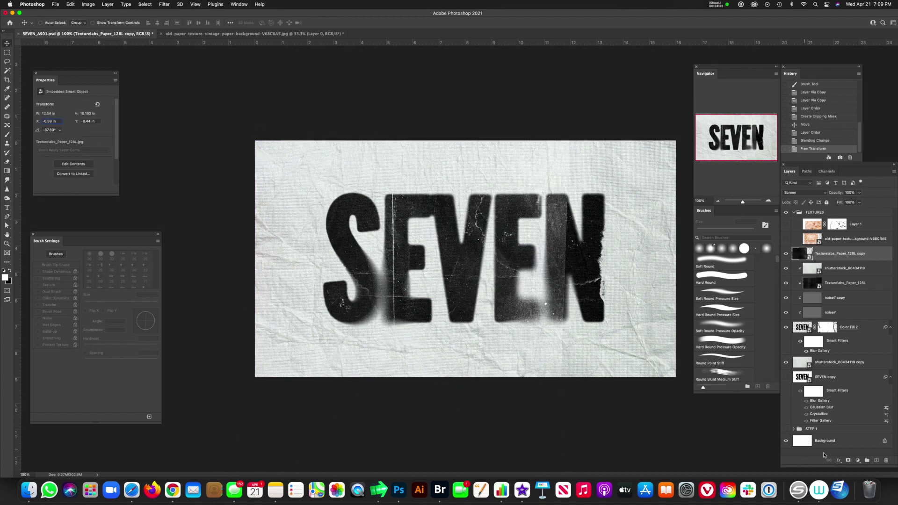
Step: Give the texture copy an inverted black mask and paint white to reveal creases around the N
{"action": "left_click", "coordinate": [849, 460]}
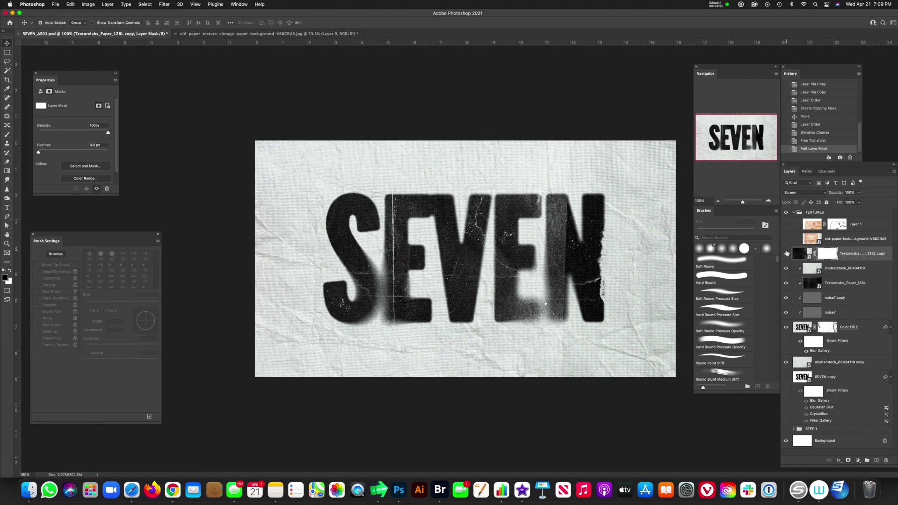
{"action": "key", "text": "ctrl+i"}
{"action": "key", "text": "b"}
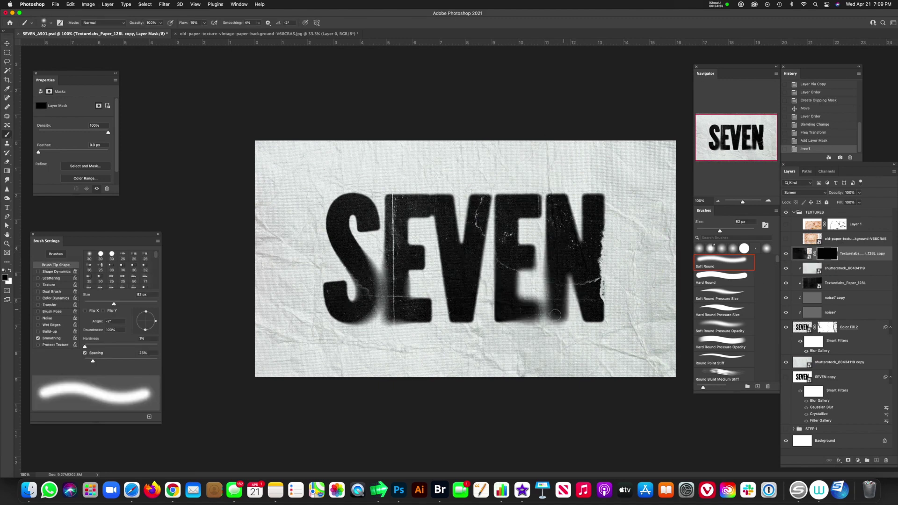
{"action": "key", "text": "x"}
{"action": "left_click_drag", "start_coordinate": [560, 316], "coordinate": [557, 225]}
{"action": "left_click_drag", "start_coordinate": [467, 271], "coordinate": [555, 202]}
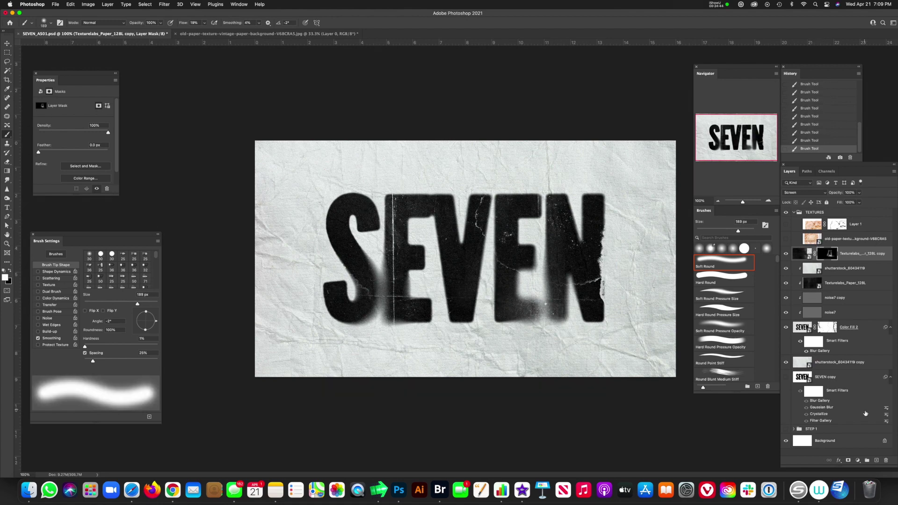
{"action": "left_click", "coordinate": [858, 460]}
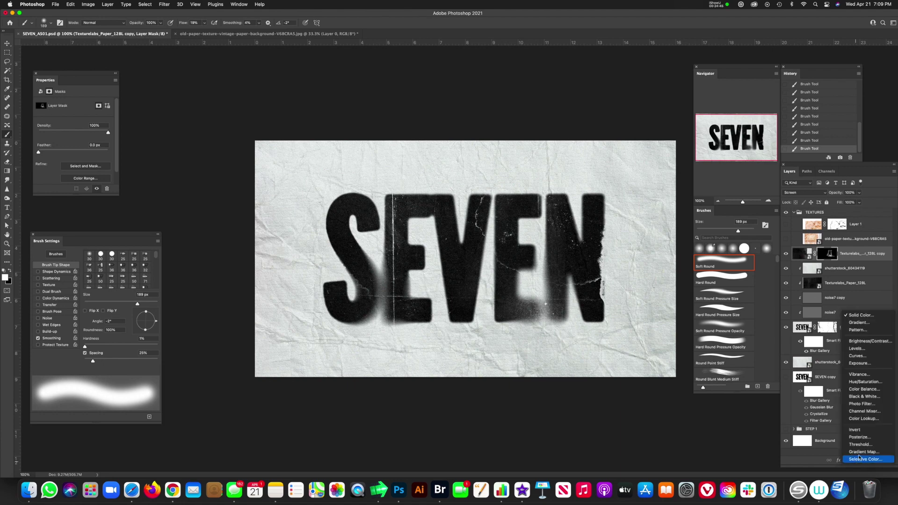
Step: Add a Gradient Map adjustment layer and preview various colour gradient presets
{"action": "left_click", "coordinate": [859, 452]}
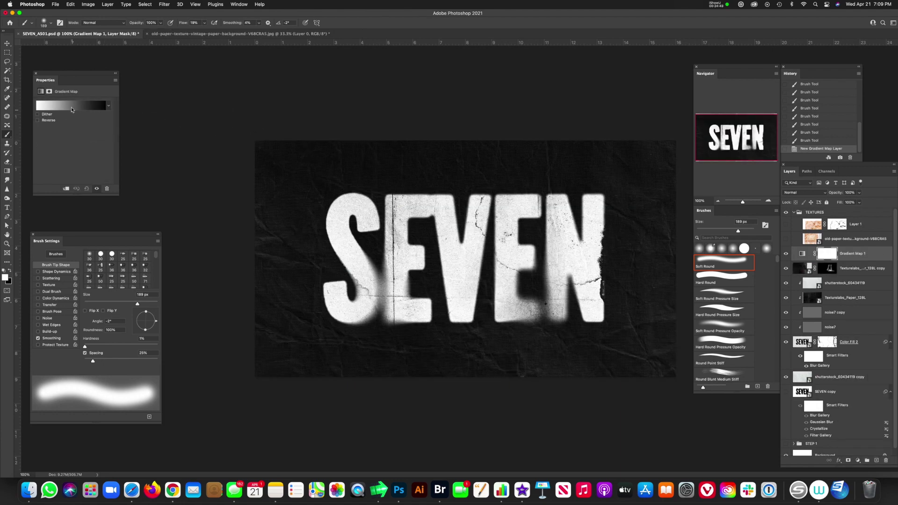
{"action": "left_click", "coordinate": [72, 110]}
{"action": "left_click", "coordinate": [92, 99]}
{"action": "left_click", "coordinate": [106, 99]}
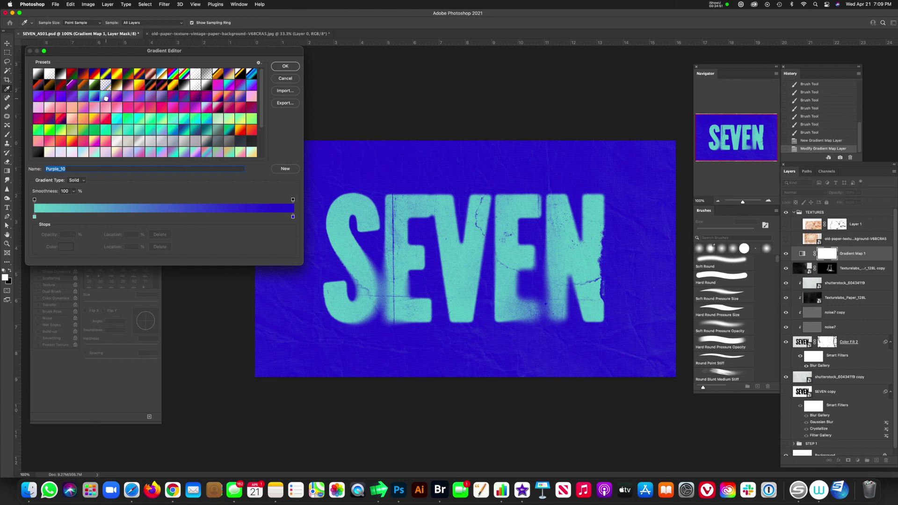
{"action": "left_click", "coordinate": [118, 115]}
{"action": "left_click", "coordinate": [137, 112]}
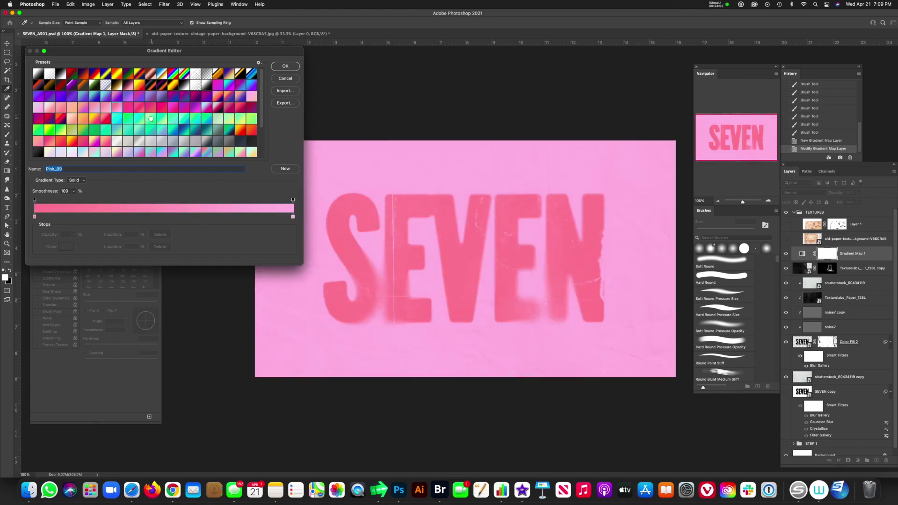
{"action": "left_click", "coordinate": [151, 119]}
{"action": "left_click", "coordinate": [154, 129]}
{"action": "left_click", "coordinate": [152, 142]}
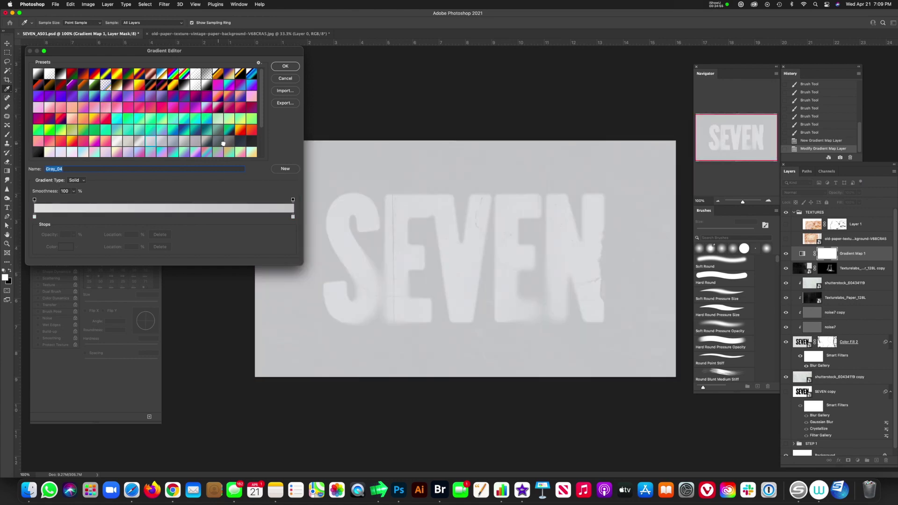
{"action": "left_click", "coordinate": [234, 143]}
{"action": "left_click", "coordinate": [229, 145]}
{"action": "left_click", "coordinate": [226, 141]}
{"action": "left_click", "coordinate": [229, 129]}
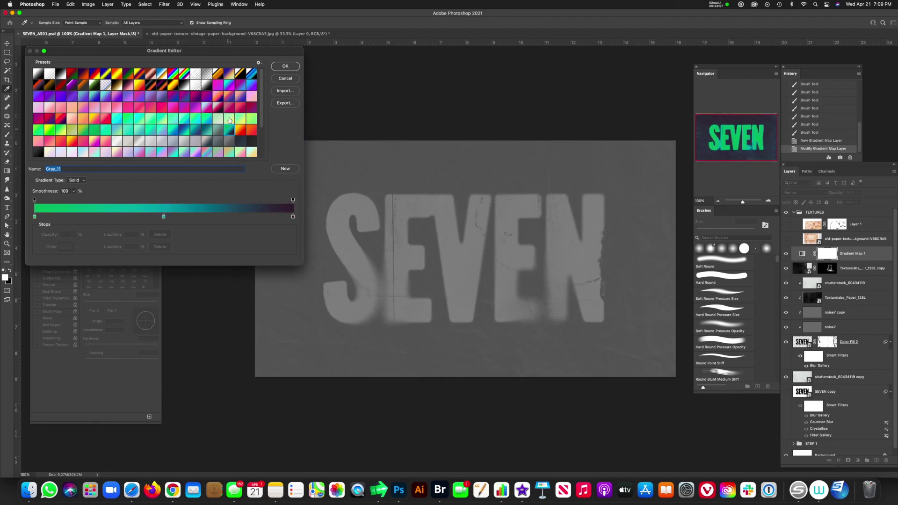
Step: Try more presets, then choose Platinum from the Photographic Toning gradients
{"action": "left_click", "coordinate": [250, 116]}
{"action": "left_click", "coordinate": [253, 108]}
{"action": "left_click", "coordinate": [253, 98]}
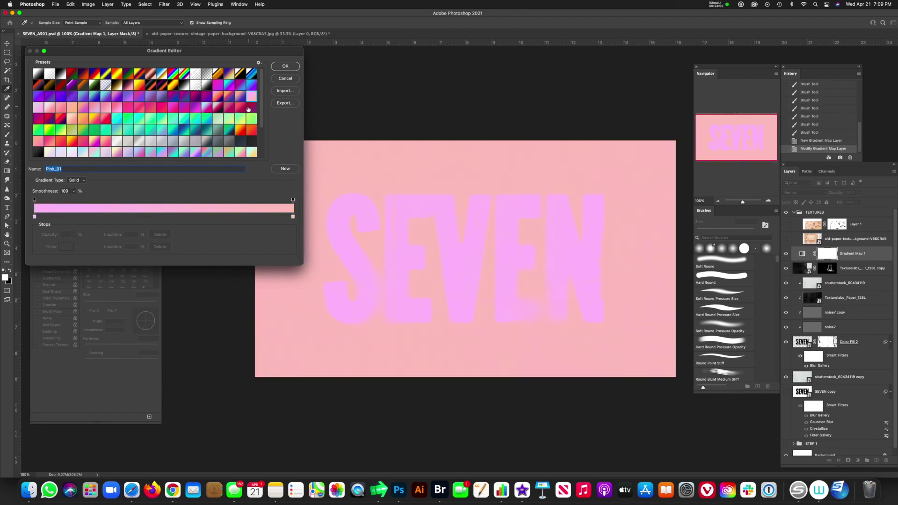
{"action": "left_click", "coordinate": [248, 108]}
{"action": "left_click", "coordinate": [102, 142]}
{"action": "left_click", "coordinate": [104, 151]}
{"action": "left_click", "coordinate": [113, 152]}
{"action": "scroll", "coordinate": [85, 140], "scroll_direction": "down", "scroll_amount": 6}
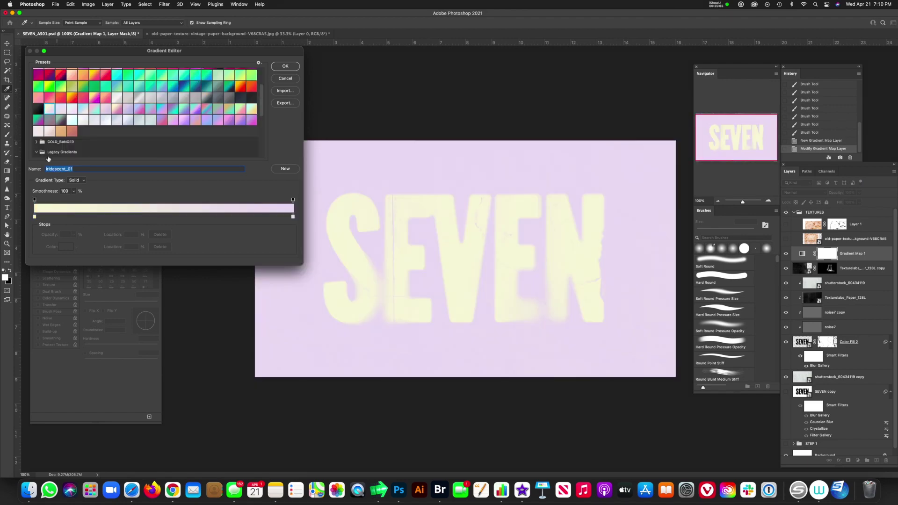
{"action": "left_click", "coordinate": [56, 132]}
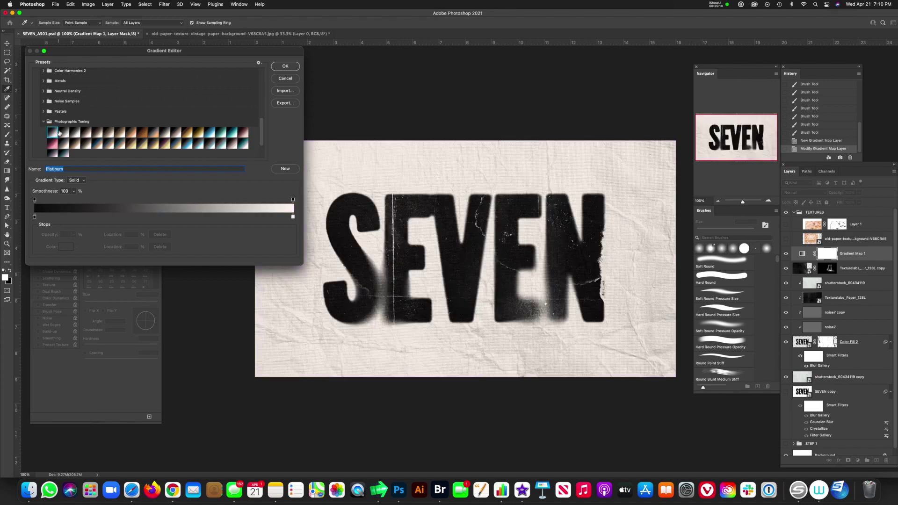